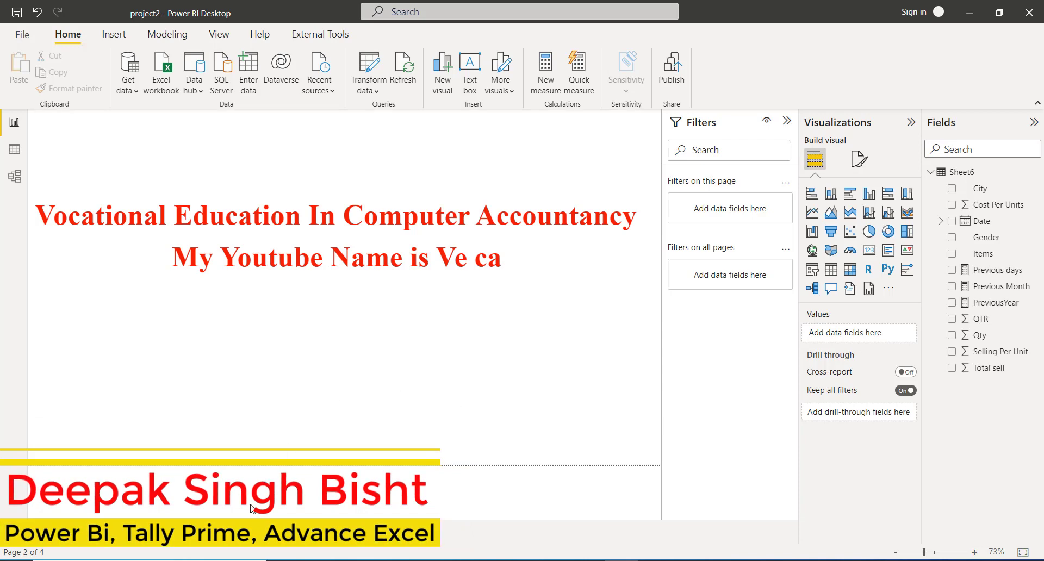
# Go to Page 4 of the report and review the formula of the Previous days measure
pyautogui.click(242, 533)
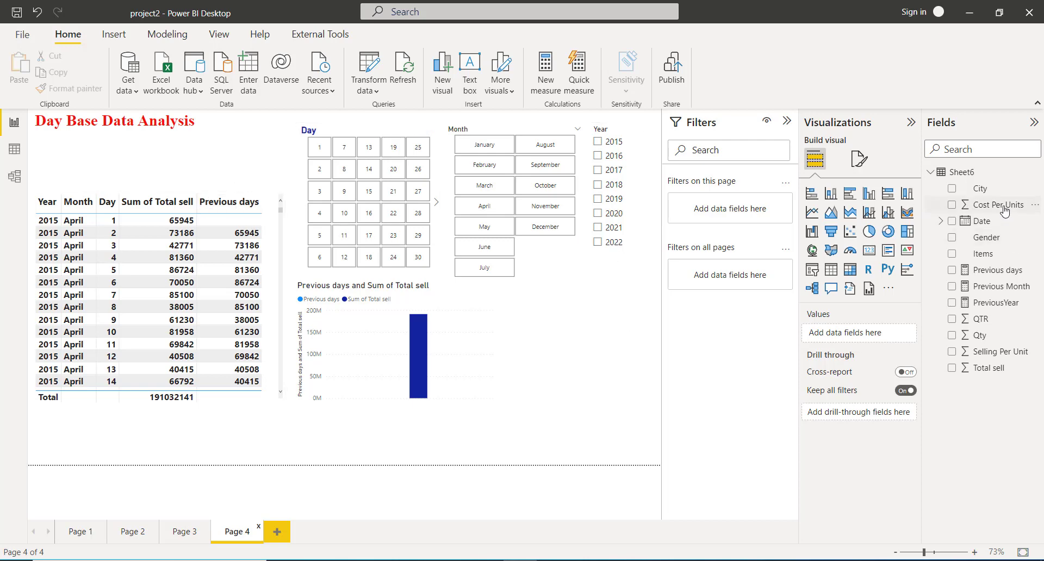
pyautogui.click(998, 272)
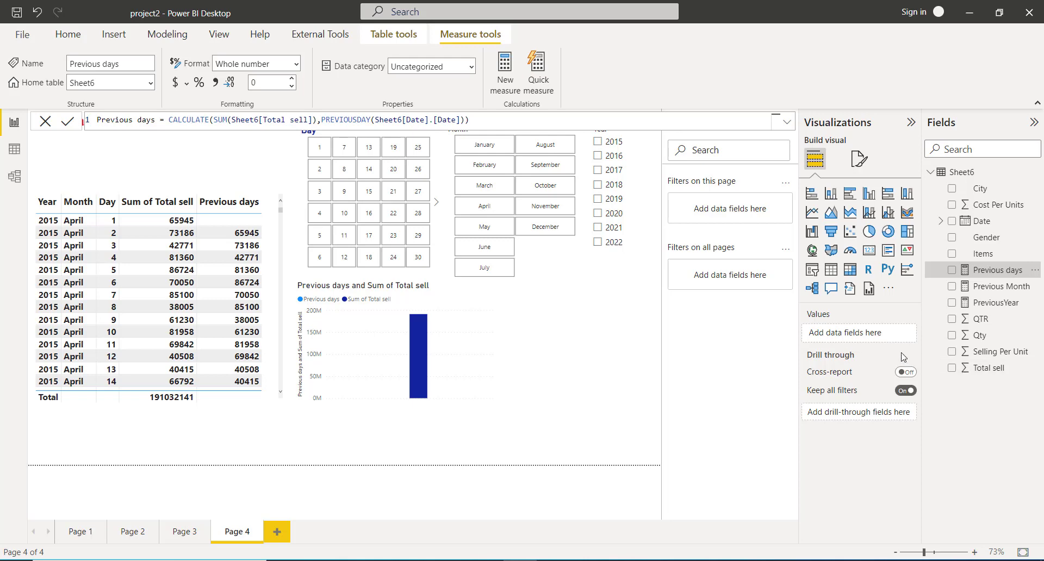
pyautogui.press('Delete')
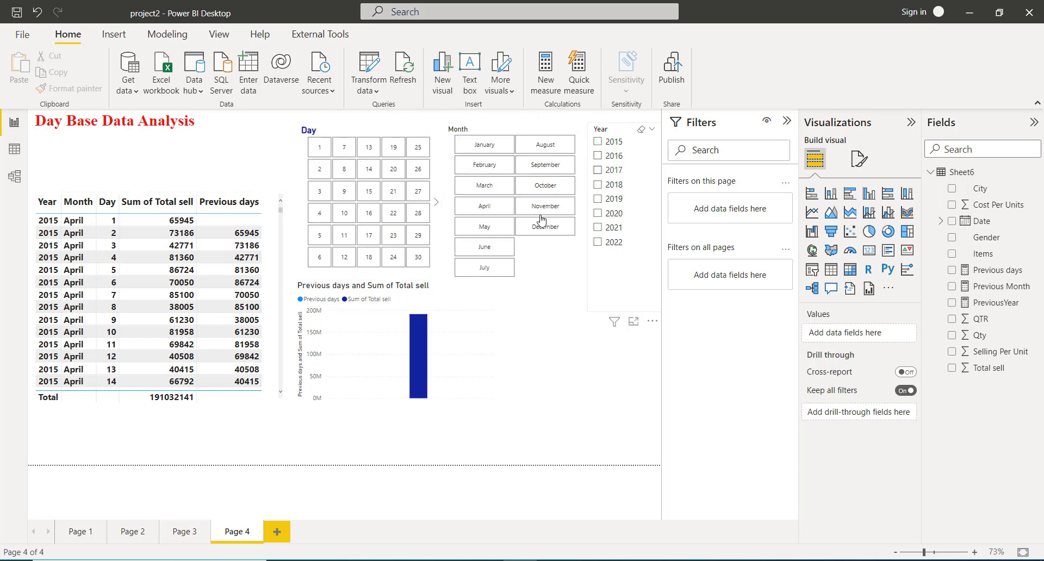
# Filter the day analysis page with the slicers to day 1, April, 2022
pyautogui.click(322, 153)
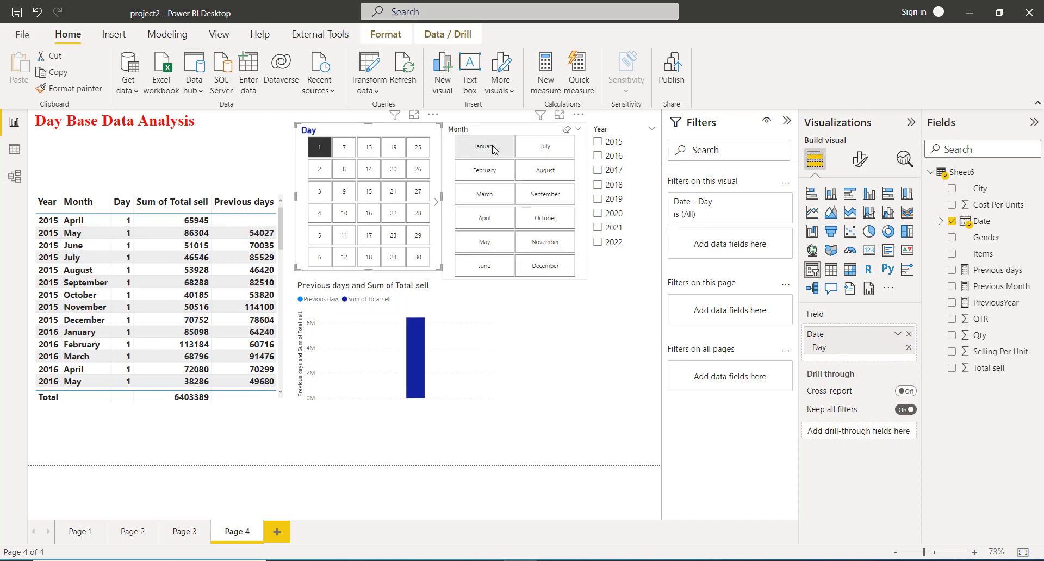
pyautogui.click(490, 220)
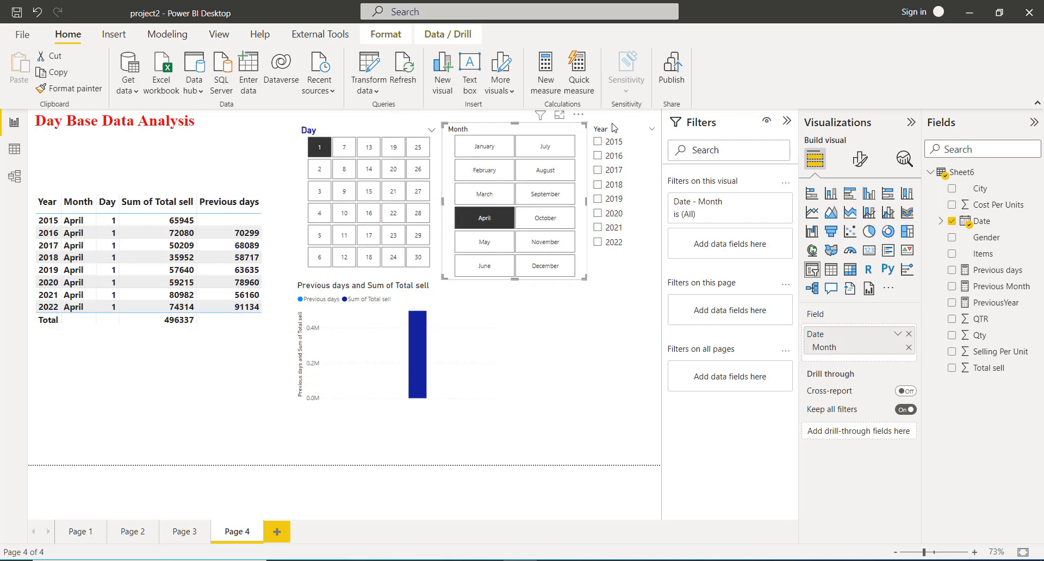
pyautogui.click(599, 244)
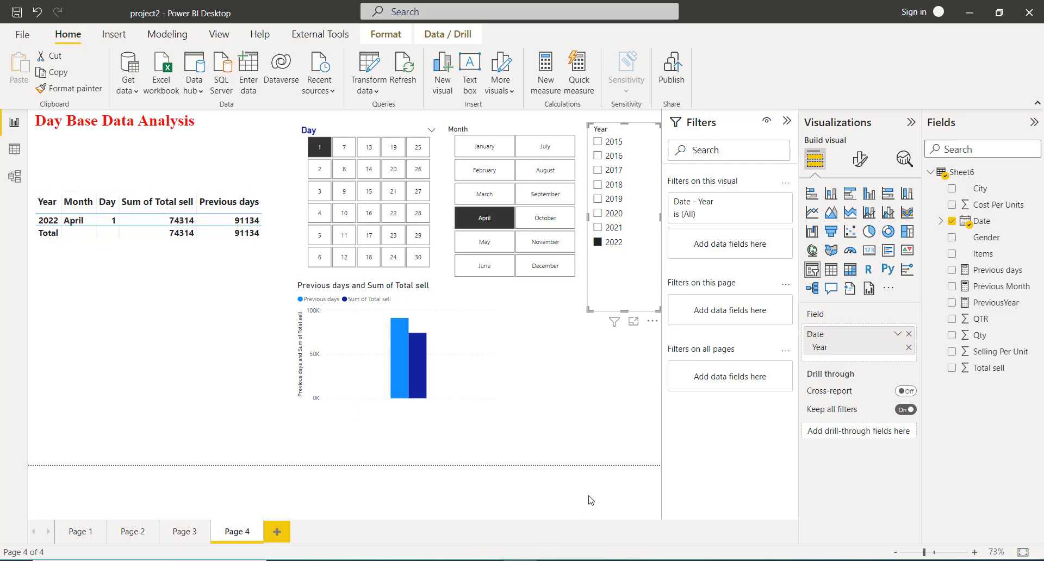
# Switch to the project workbook in Excel and clear the filter on Sheet6's Date column
pyautogui.moveTo(555, 560)
pyautogui.click(554, 514)
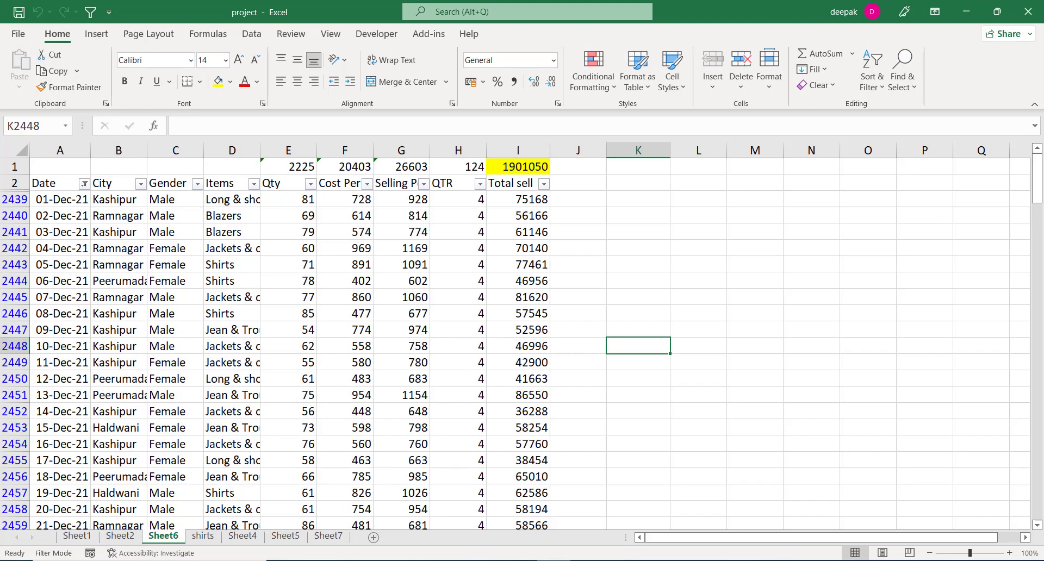
pyautogui.click(84, 183)
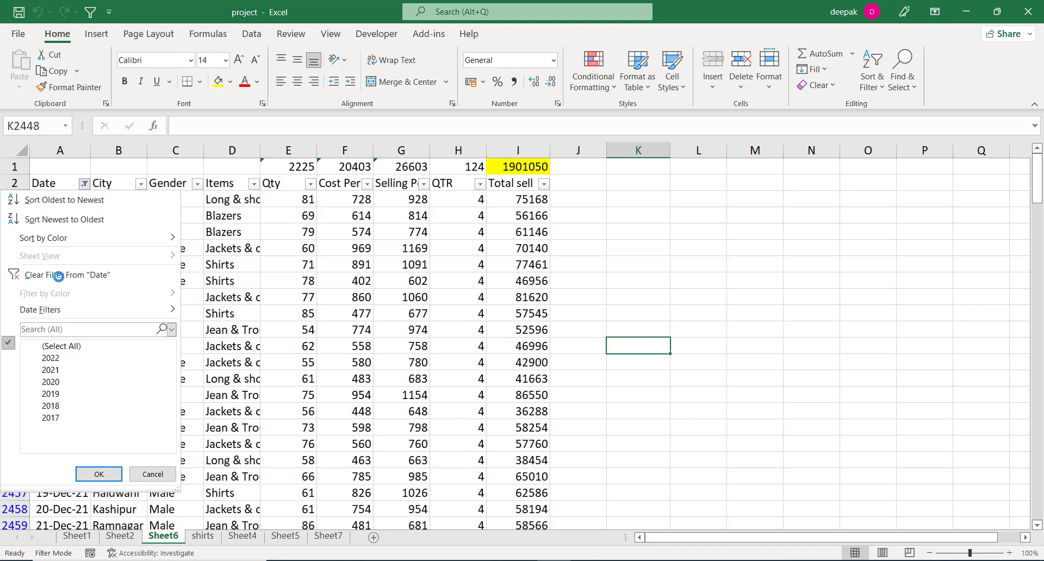
pyautogui.click(90, 276)
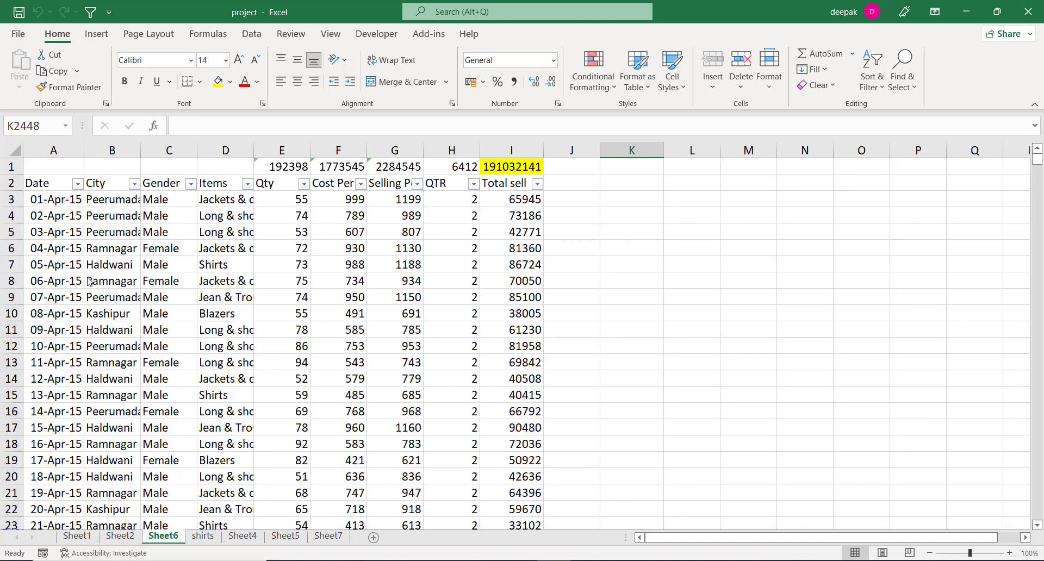
# Filter the Date column to 1 April 2022 only and compare its total sell with the Power BI table
pyautogui.click(78, 184)
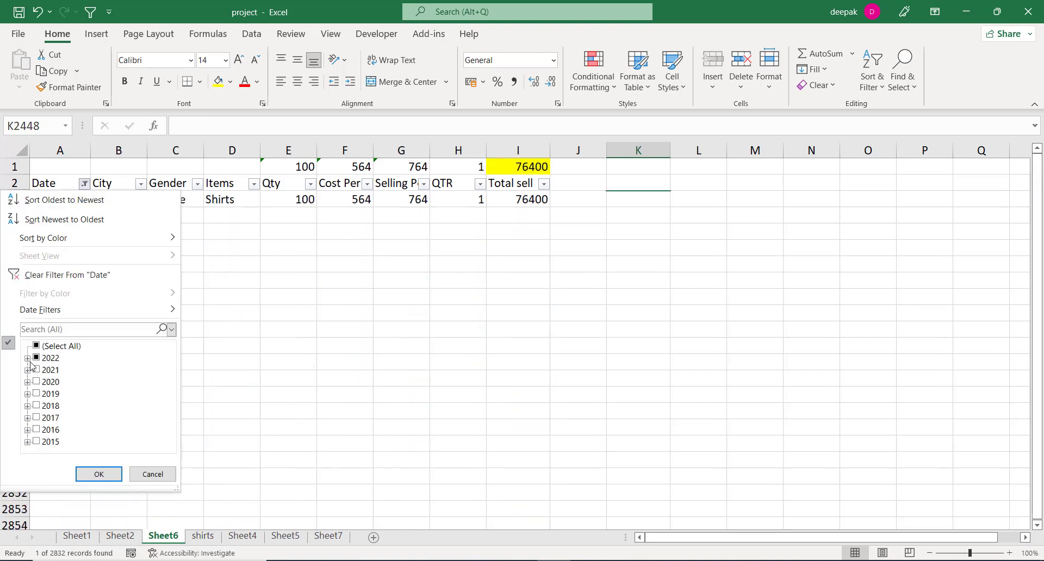
pyautogui.click(27, 358)
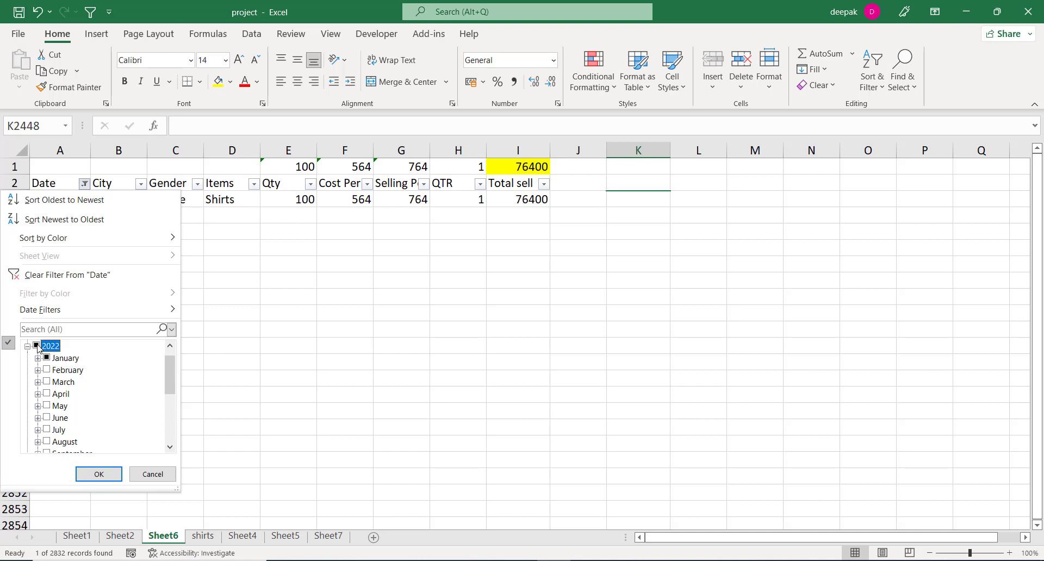
pyautogui.click(37, 345)
pyautogui.click(37, 394)
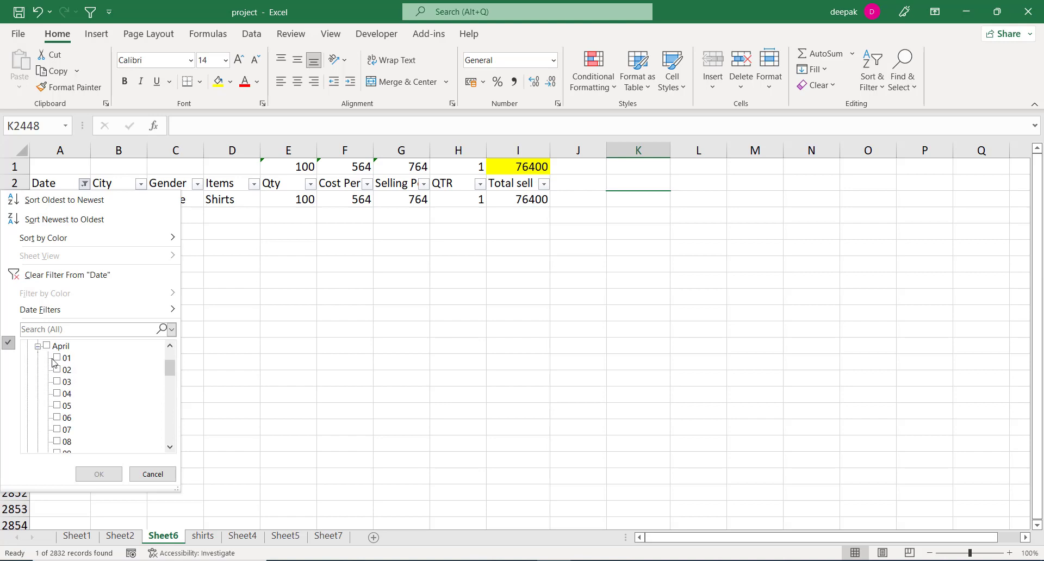
pyautogui.click(58, 358)
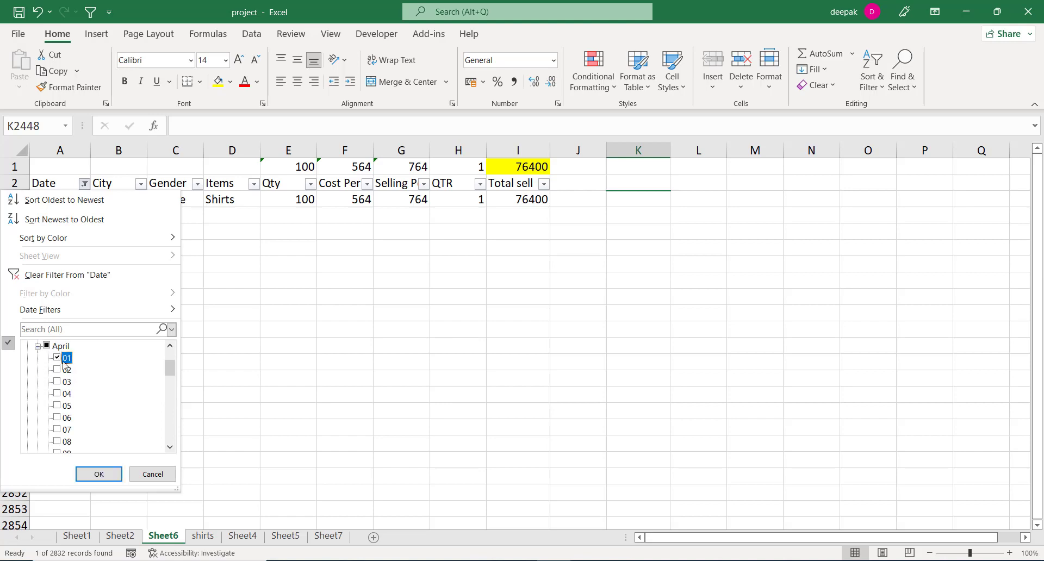
pyautogui.click(99, 475)
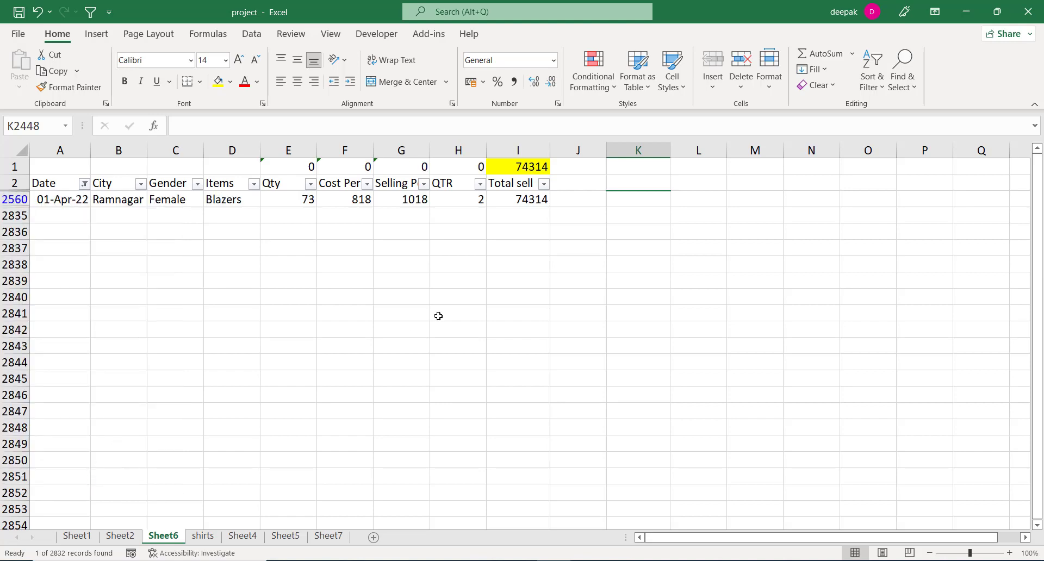
pyautogui.hotkey('alt', 'Tab')
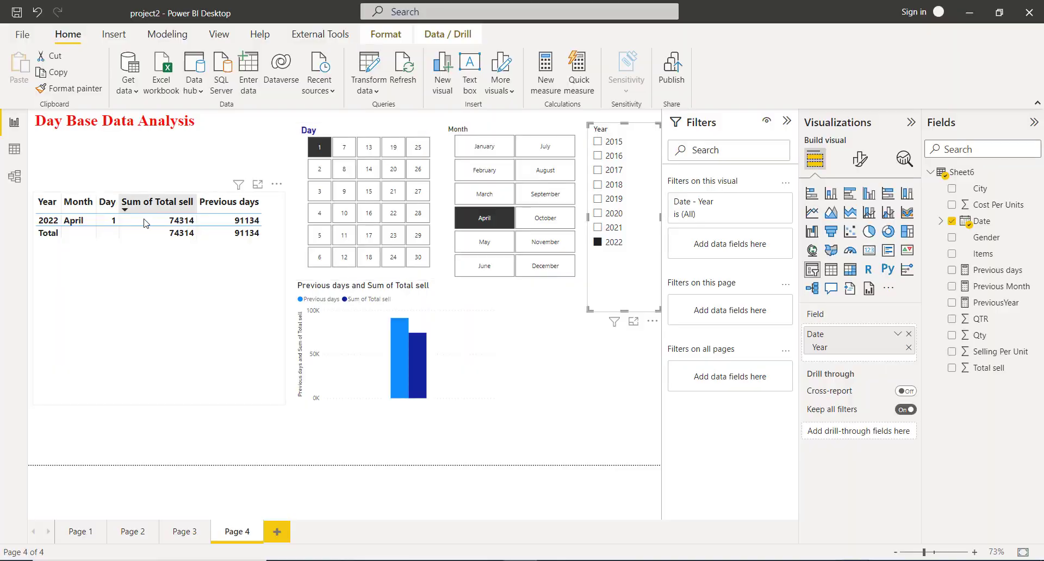
pyautogui.hotkey('alt', 'Tab')
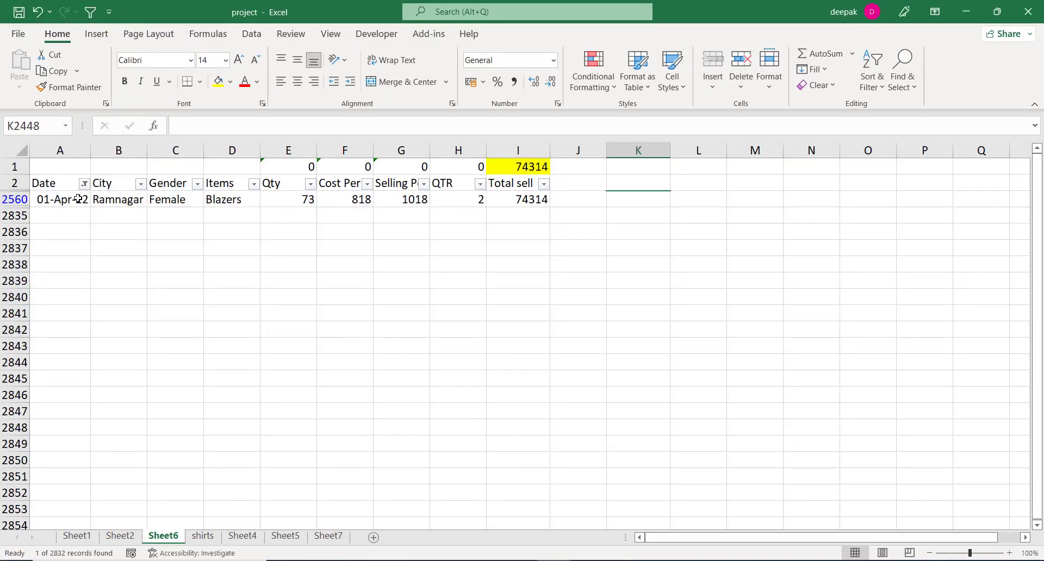
# Add 31 March 2022 to the dates shown by the Date column filter
pyautogui.click(84, 184)
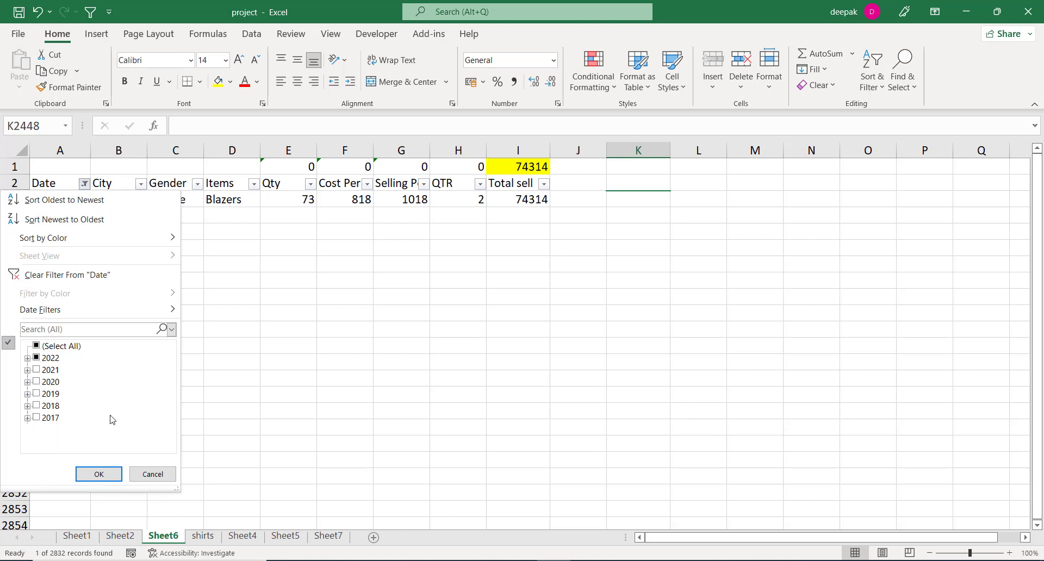
pyautogui.click(28, 359)
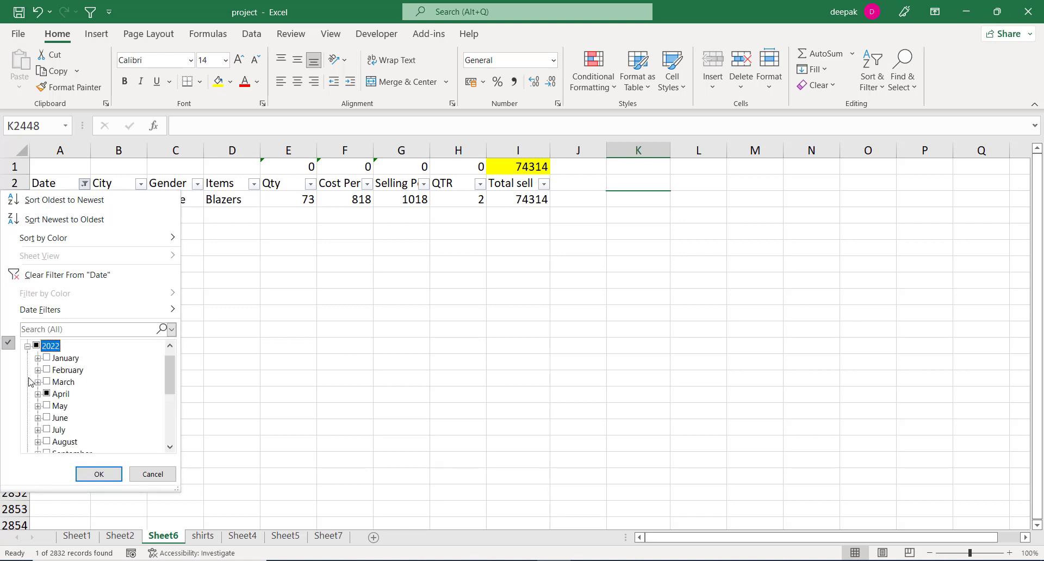
pyautogui.click(38, 383)
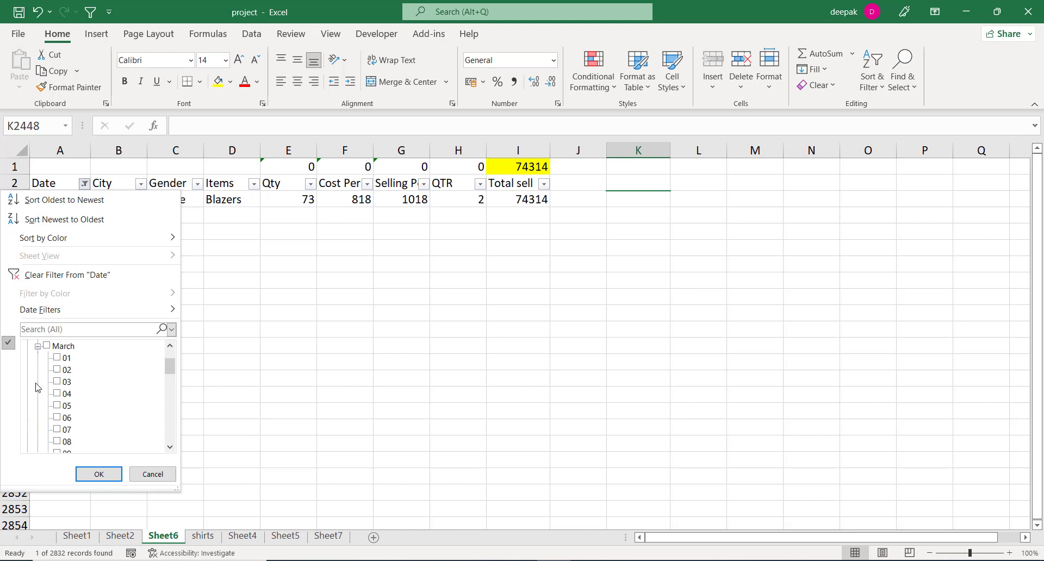
pyautogui.moveTo(171, 368); pyautogui.dragTo(170, 411)
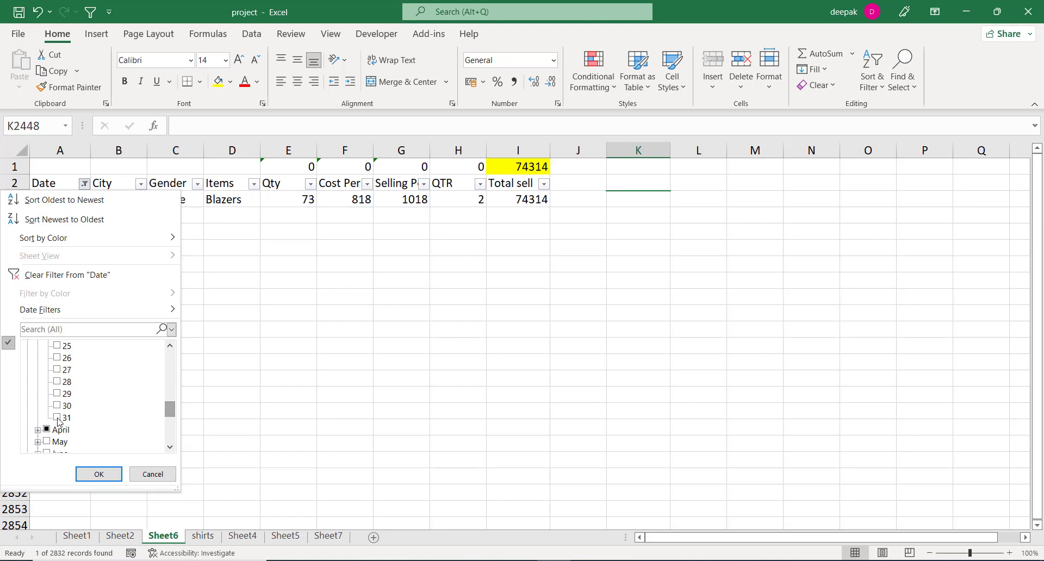
pyautogui.click(57, 418)
pyautogui.click(105, 478)
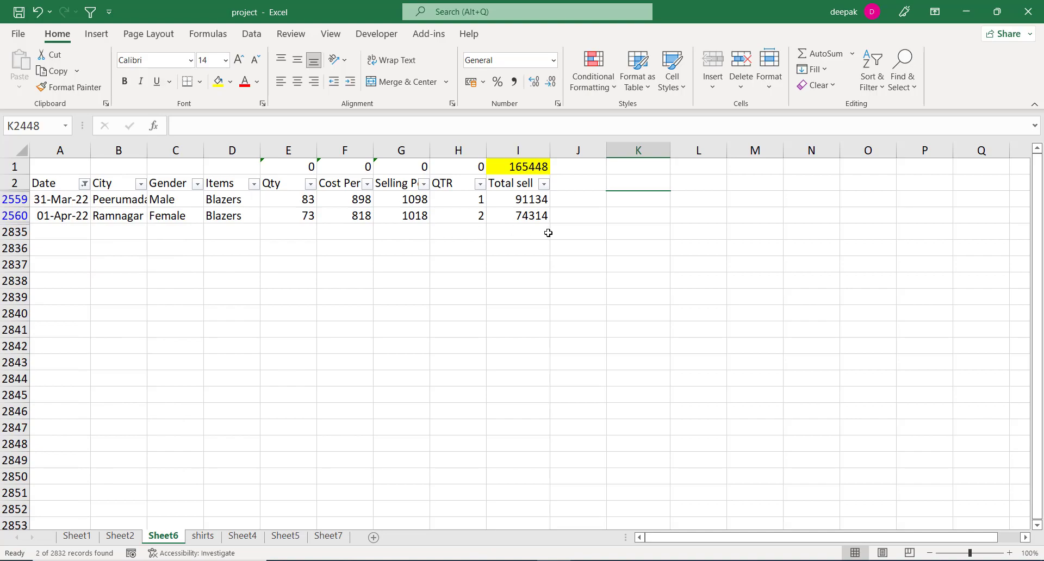
# Compare the two filtered Excel rows with the Power BI table and the Previous days and Total sell chart bars
pyautogui.hotkey('alt', 'Tab')
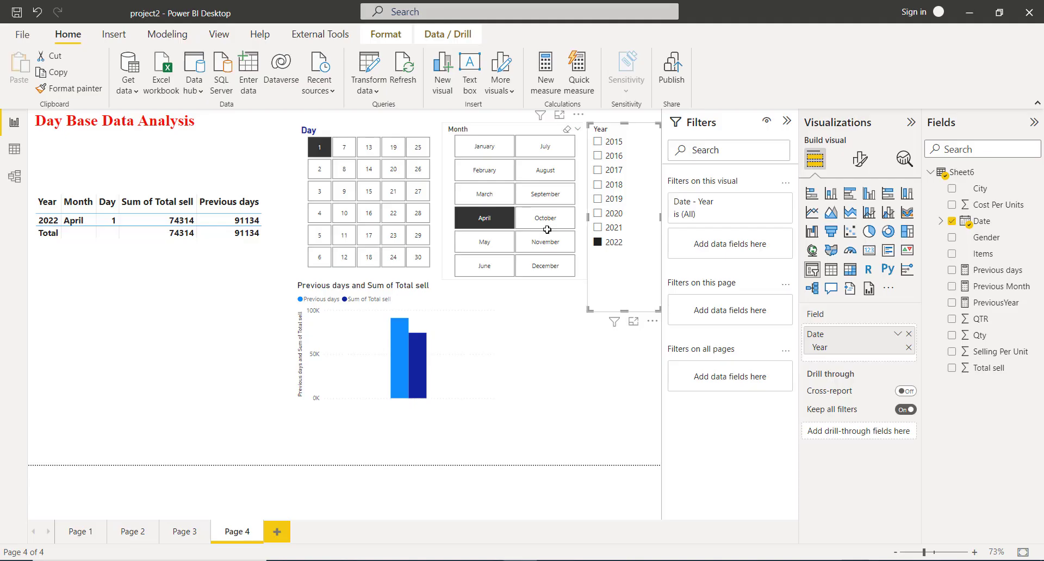
pyautogui.hotkey('alt', 'Tab')
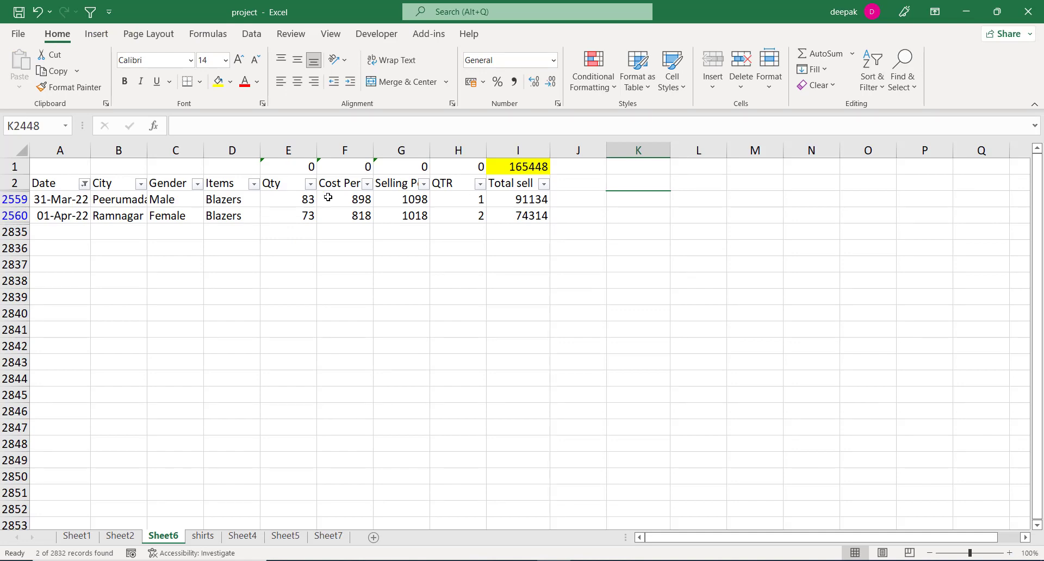
pyautogui.hotkey('alt', 'Tab')
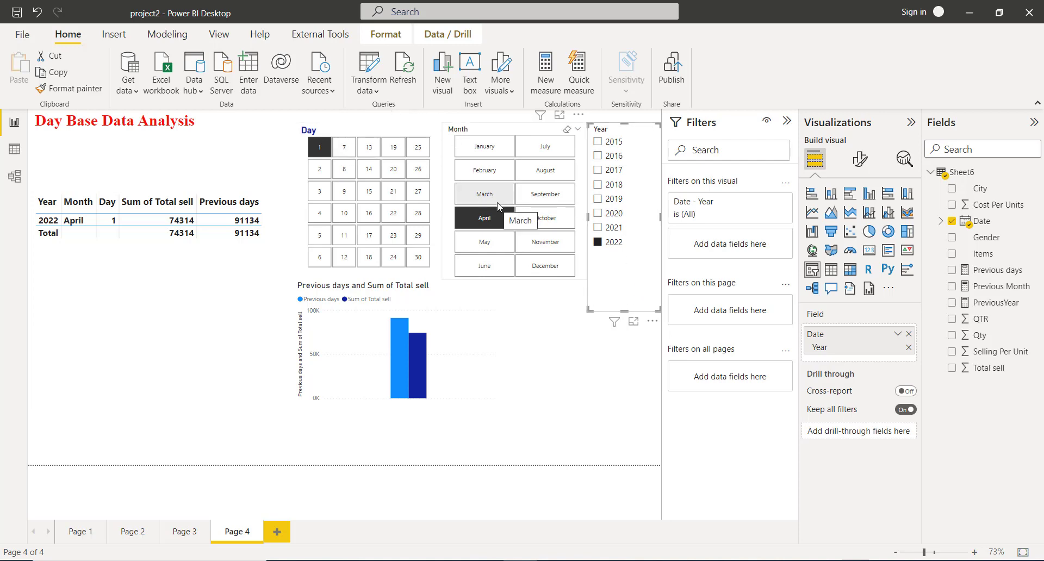
pyautogui.click(484, 217)
pyautogui.moveTo(403, 338)
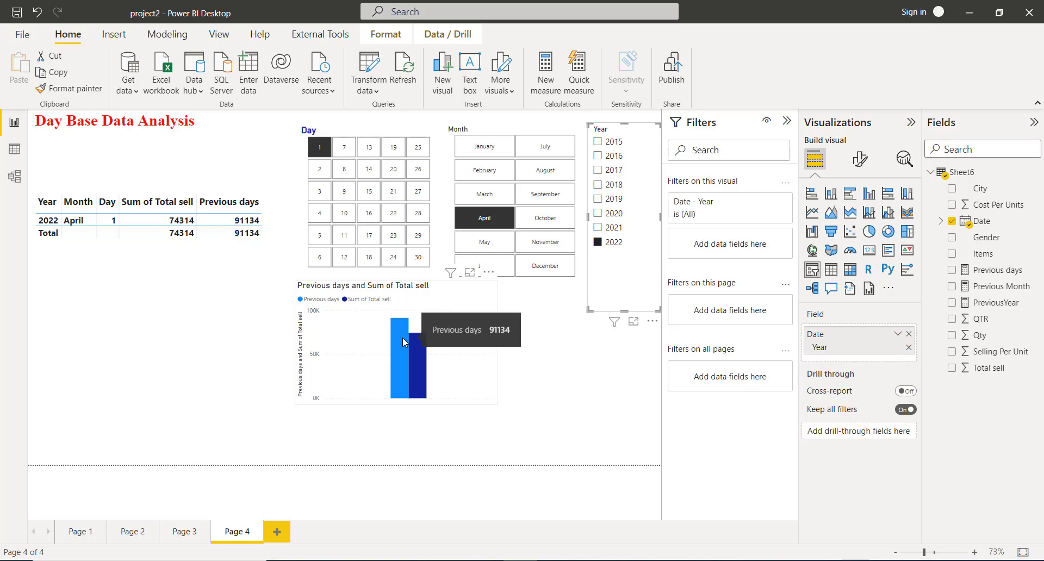
pyautogui.moveTo(418, 356)
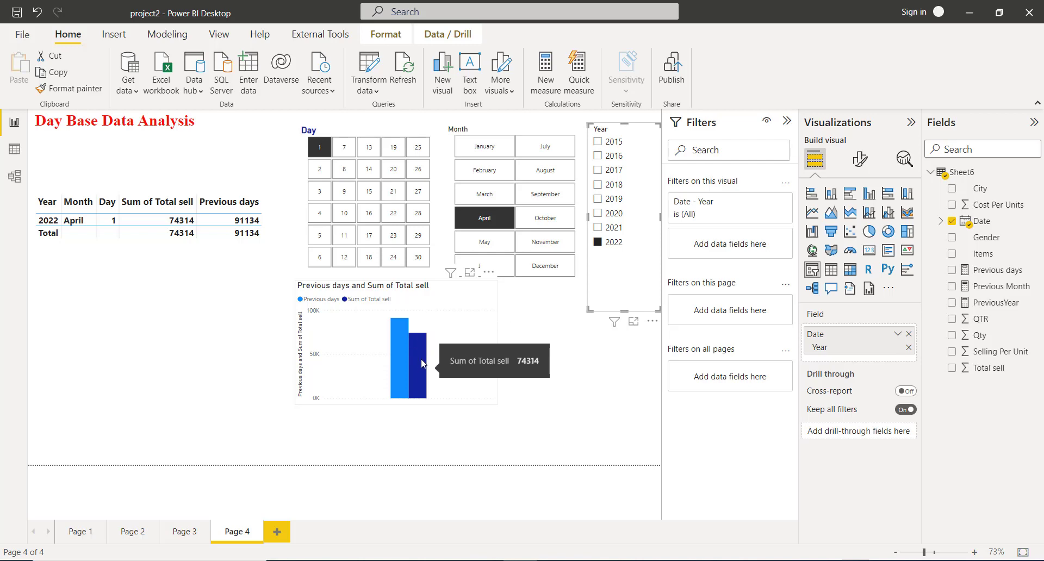
# Add a new report page in Power BI with a text box reading "Quarter Base Data Analysis"
pyautogui.click(277, 533)
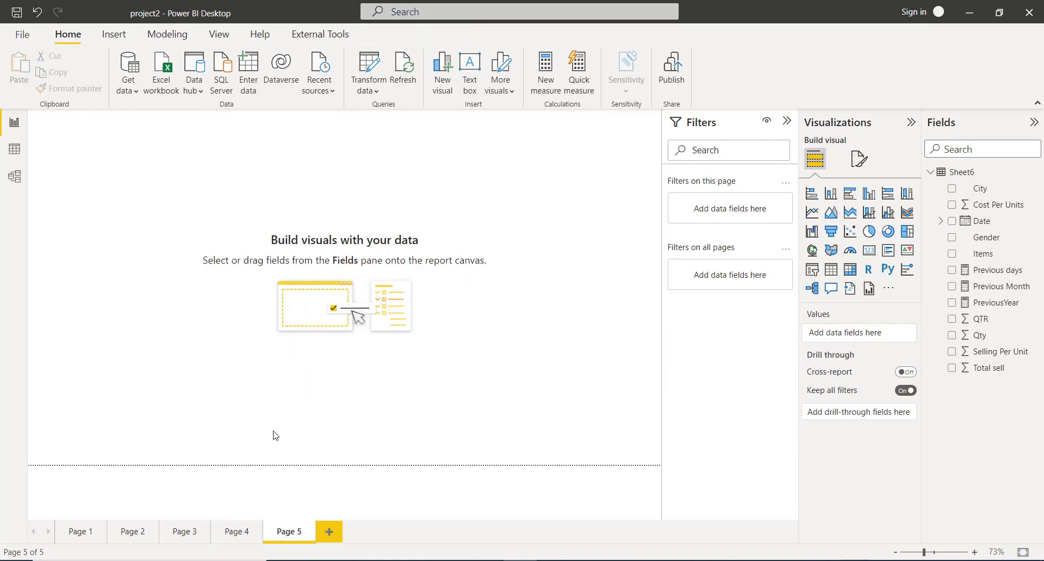
pyautogui.click(474, 75)
pyautogui.write('Base Data Analysis')
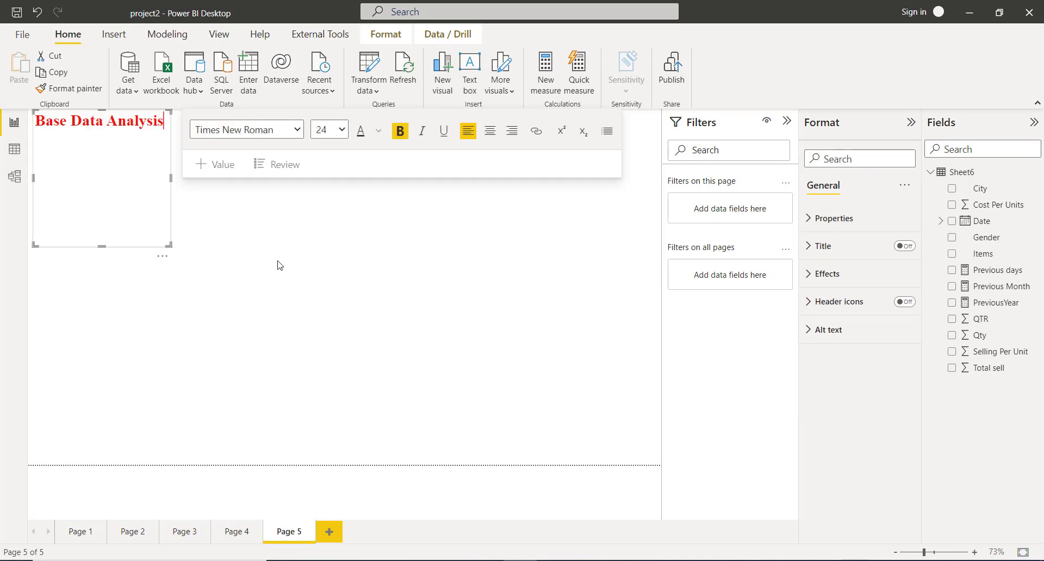
pyautogui.write('Q')
pyautogui.write('uart')
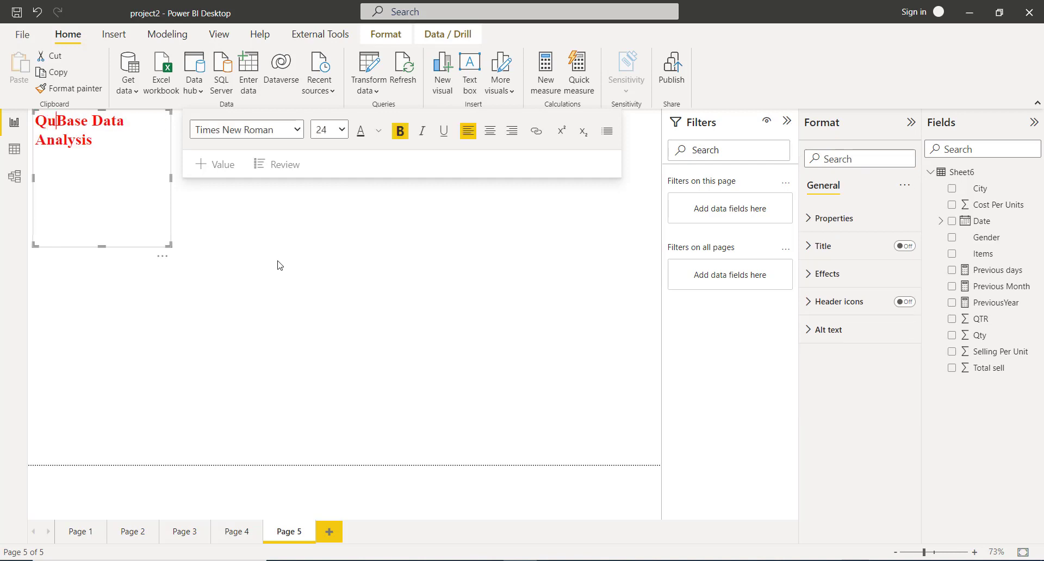
pyautogui.write('e')
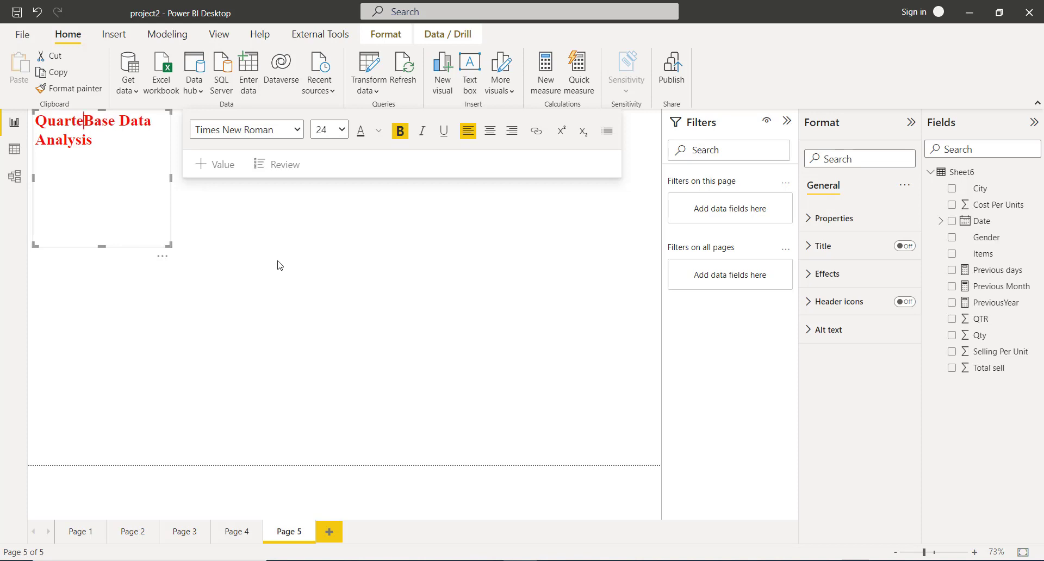
pyautogui.write('r')
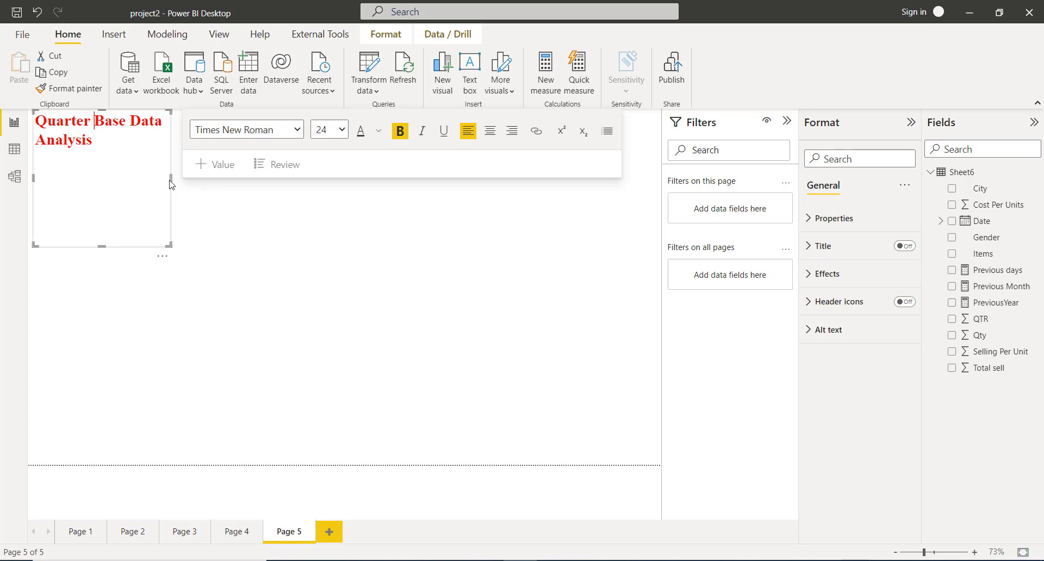
# Widen the title text box to fit its text on one line and shorten it to the text height
pyautogui.moveTo(171, 174); pyautogui.dragTo(233, 166)
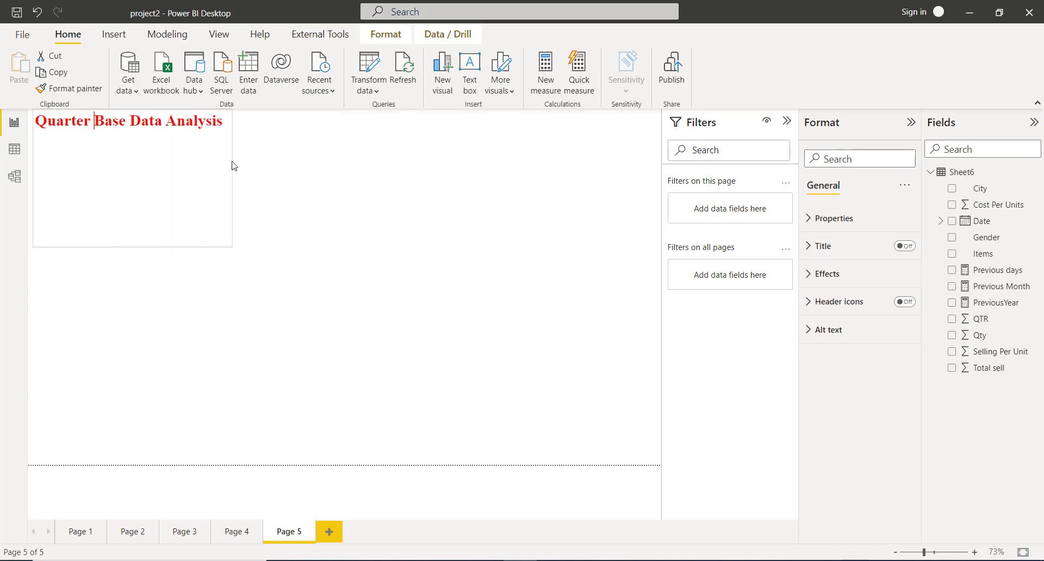
pyautogui.moveTo(132, 245); pyautogui.dragTo(130, 141)
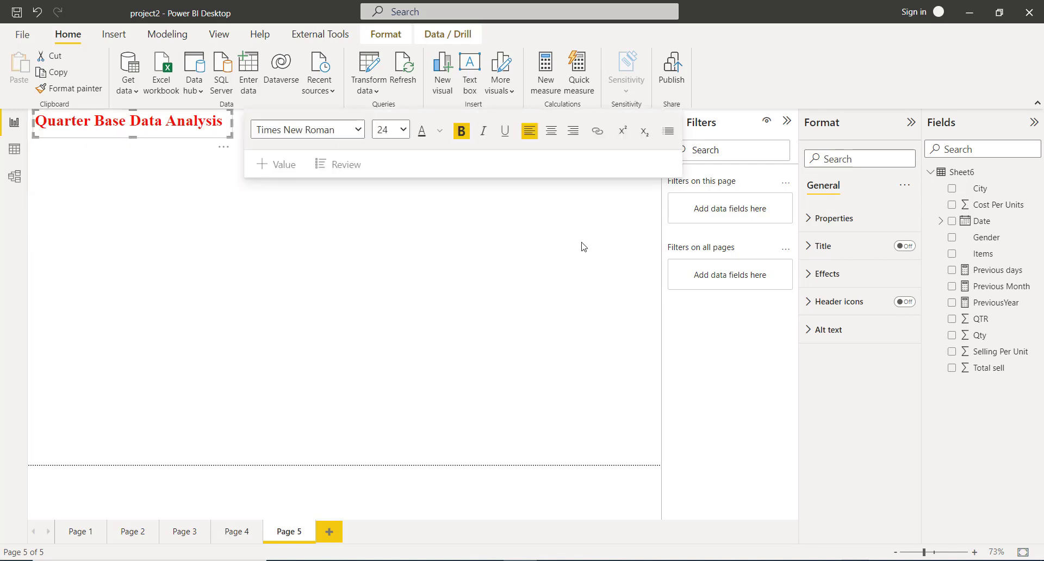
pyautogui.click(508, 252)
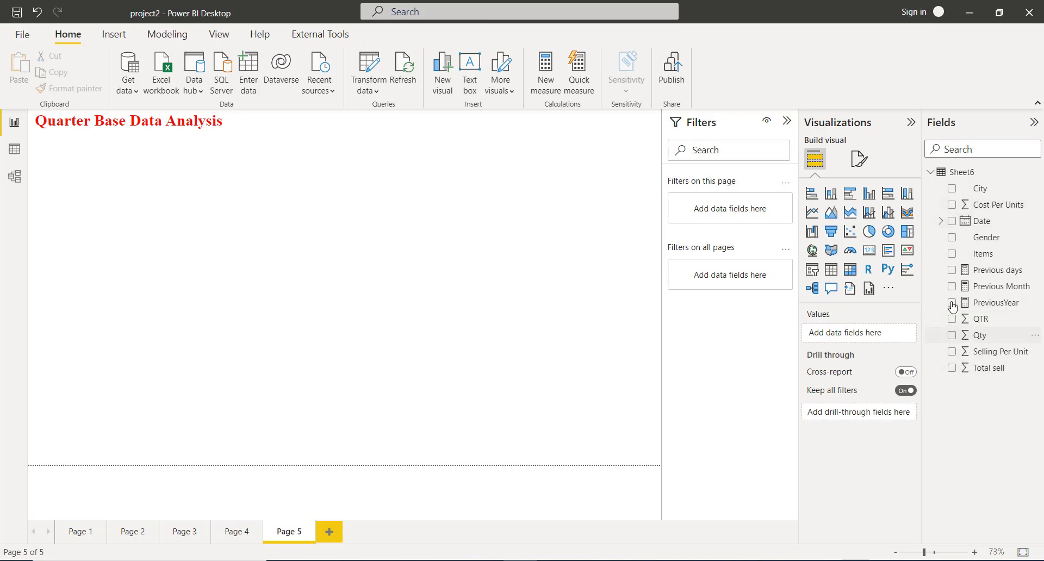
# Insert a table visual on the Quarter Base Data Analysis page with the Date and Total sell fields
pyautogui.click(831, 270)
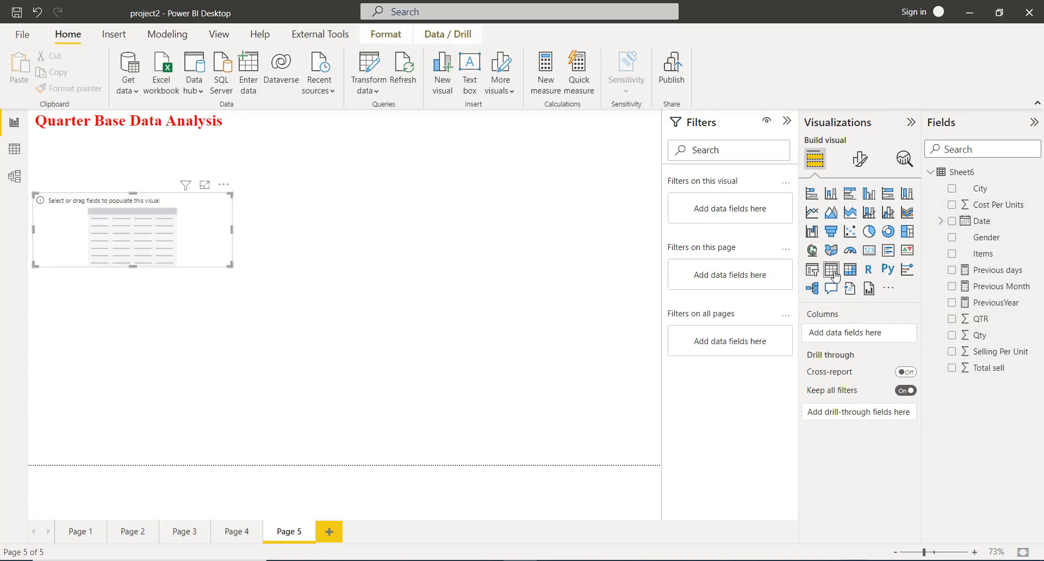
pyautogui.click(952, 221)
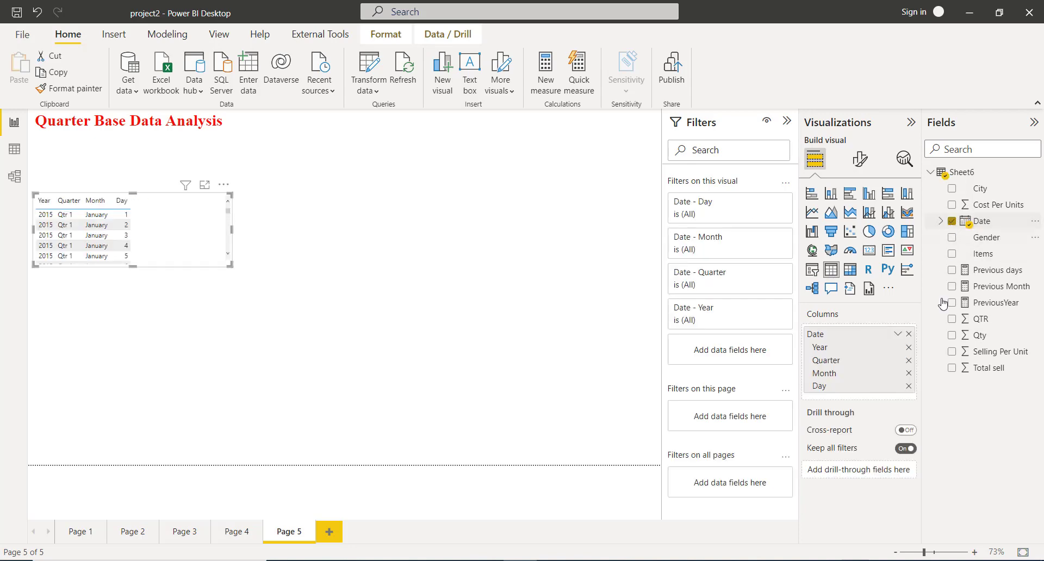
pyautogui.click(952, 370)
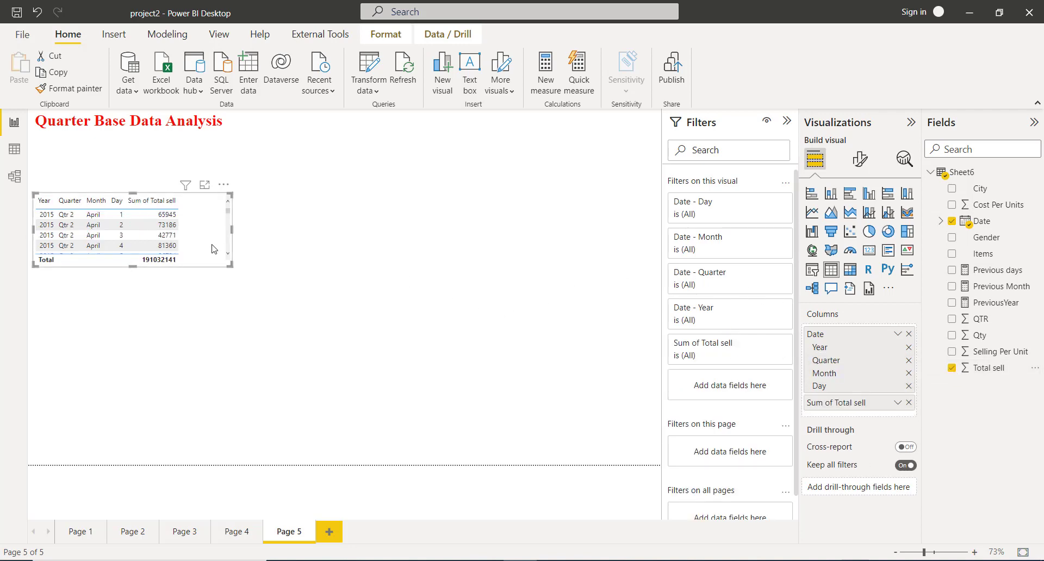
pyautogui.click(909, 387)
pyautogui.click(909, 373)
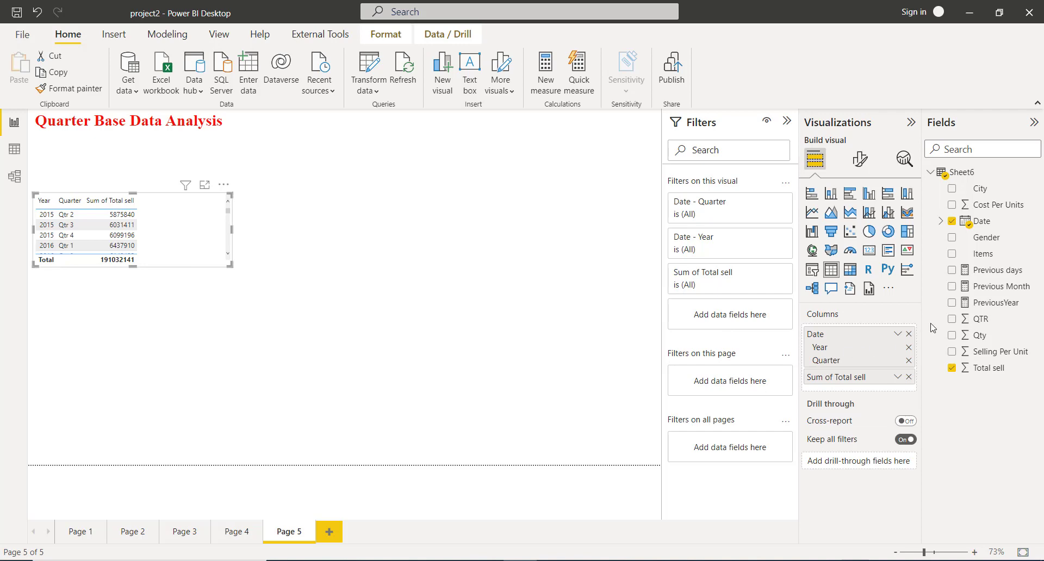
pyautogui.click(899, 335)
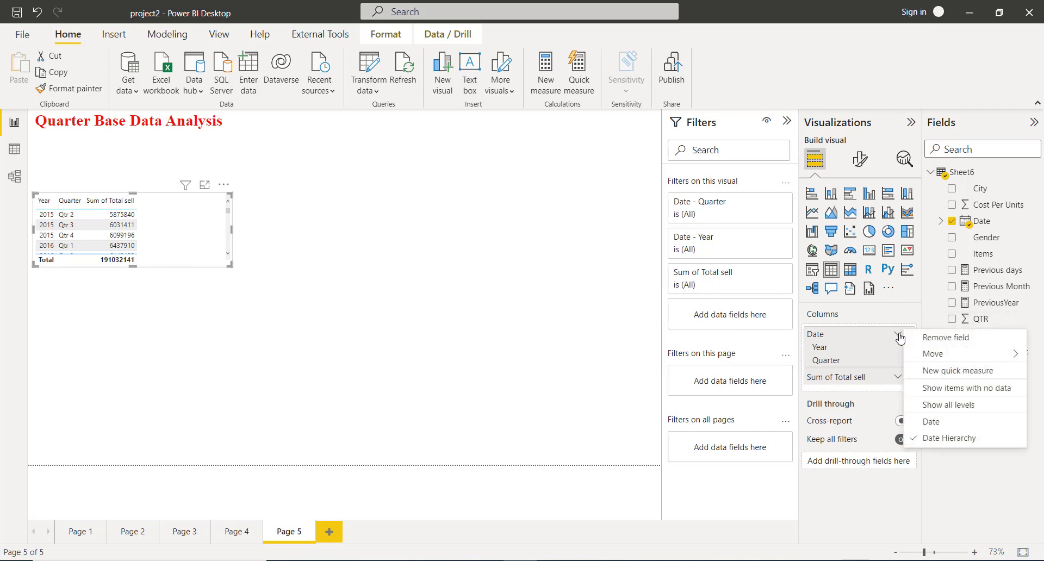
pyautogui.click(933, 438)
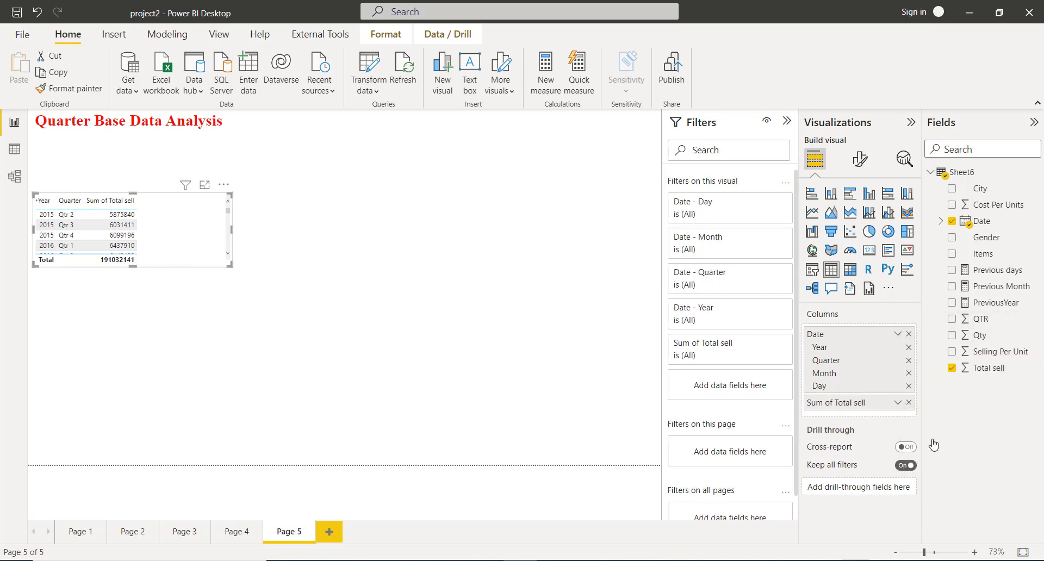
# Remove the Day level from the table's date hierarchy, keeping Year, Quarter and Month
pyautogui.click(909, 387)
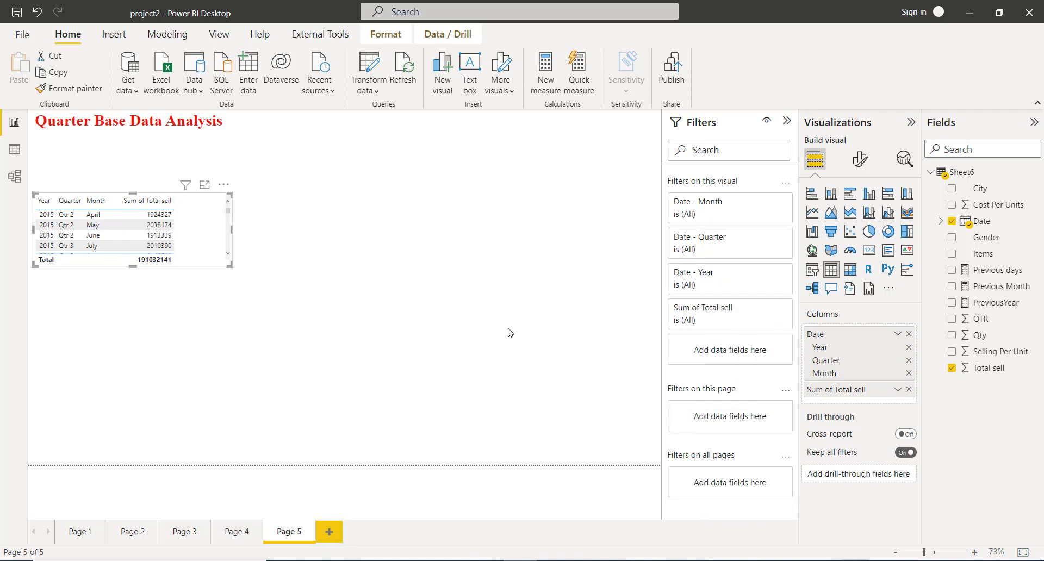
pyautogui.click(486, 310)
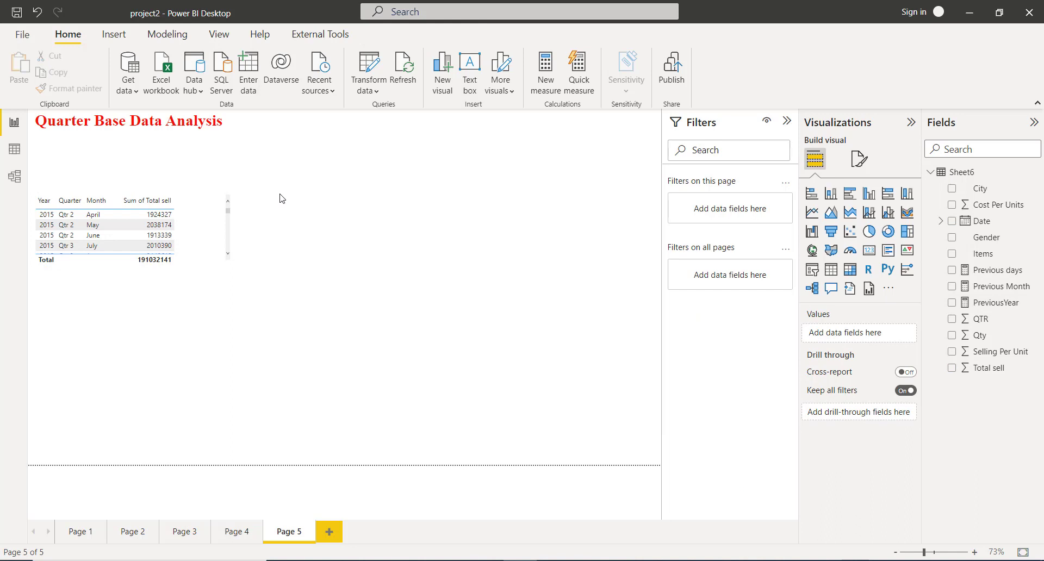
# Start a new measure in Sheet6 and name it Previous Quarter
pyautogui.click(546, 74)
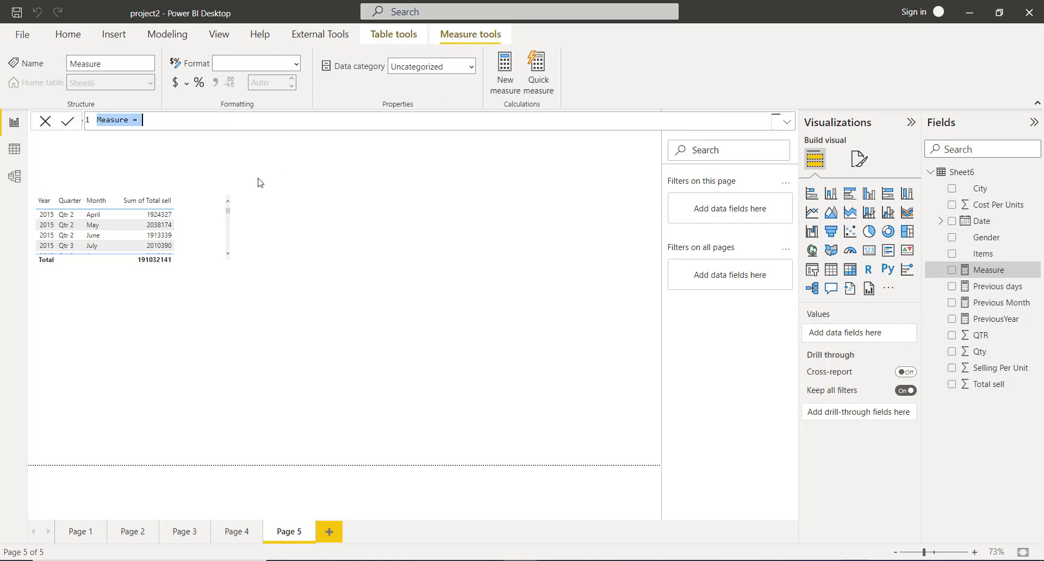
pyautogui.press('BackSpace')
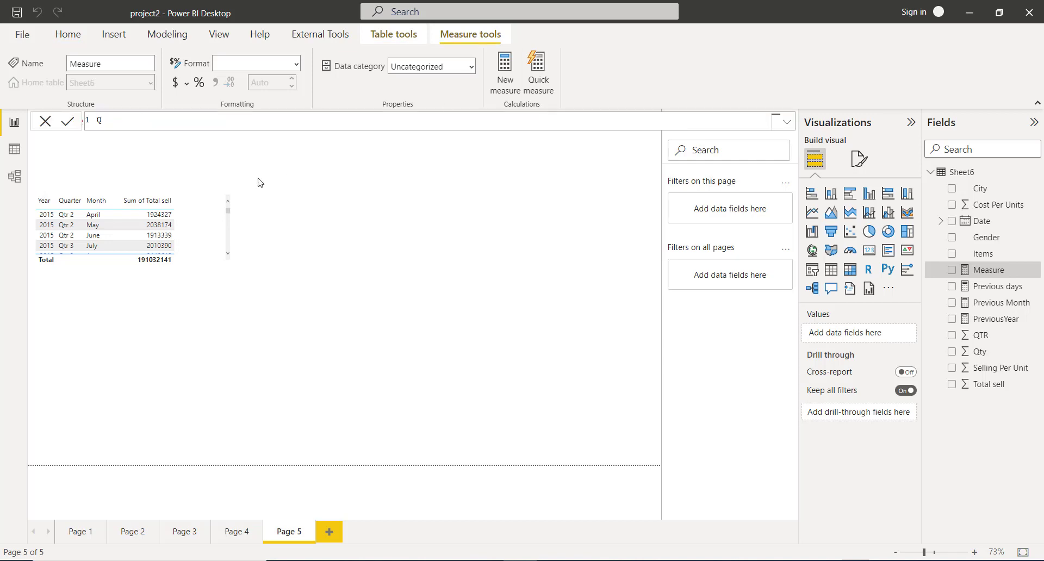
pyautogui.write('Quarter')
pyautogui.hotkey('shift', 'End')
pyautogui.write('Previous')
pyautogui.hotkey('shift', 'End')
# Begin the Previous Quarter formula with CALCULATE, using SUM(Sheet6[Total sell]) as its expression
pyautogui.write('= cal')
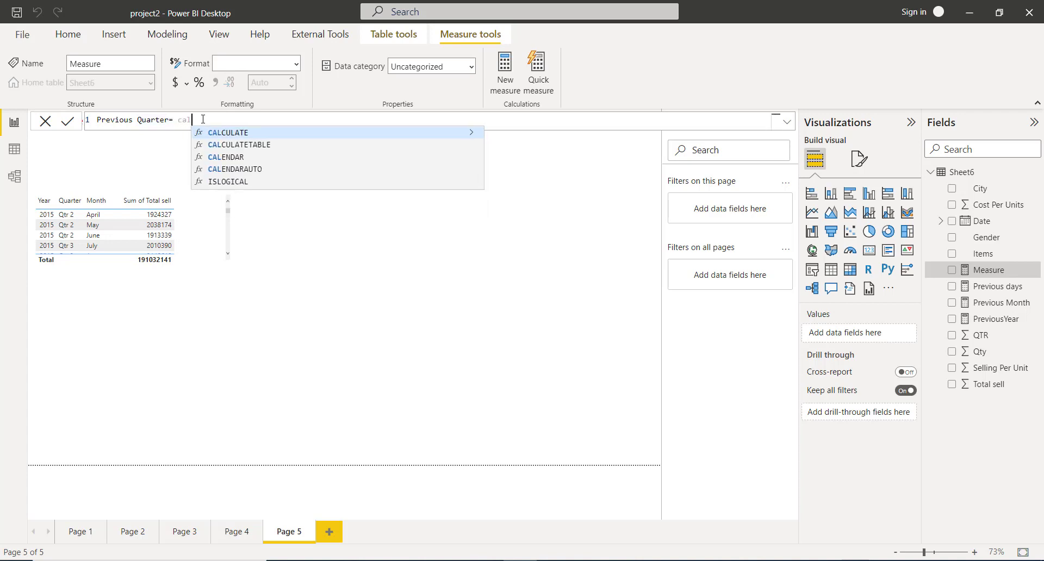
pyautogui.press('Tab')
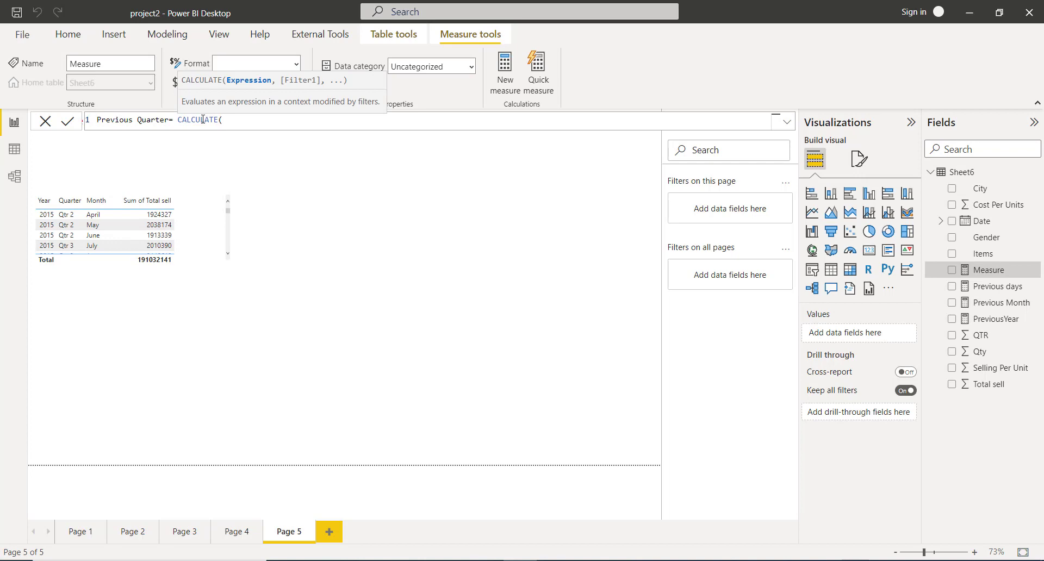
pyautogui.write('sum')
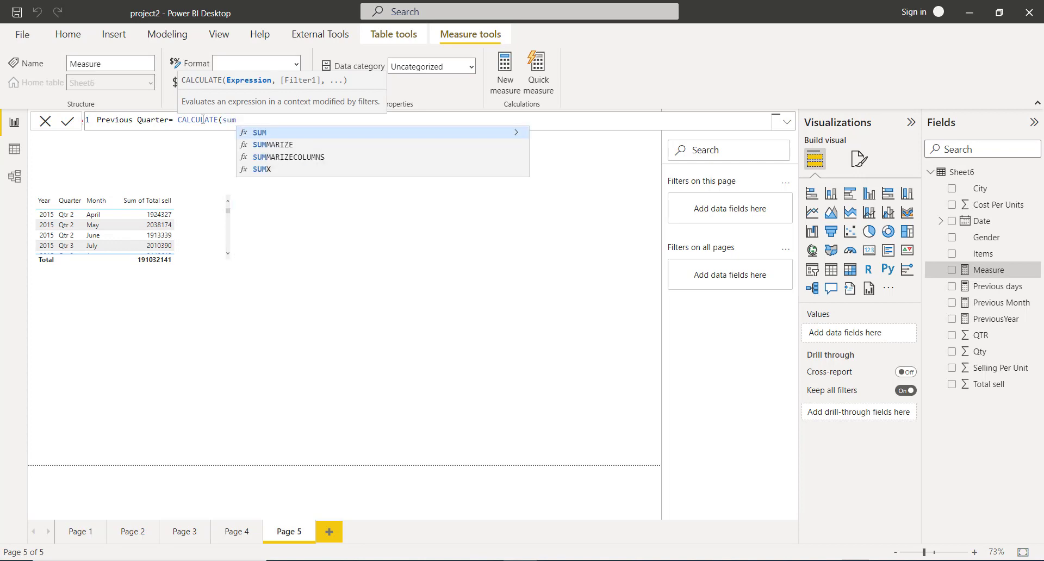
pyautogui.press('Tab')
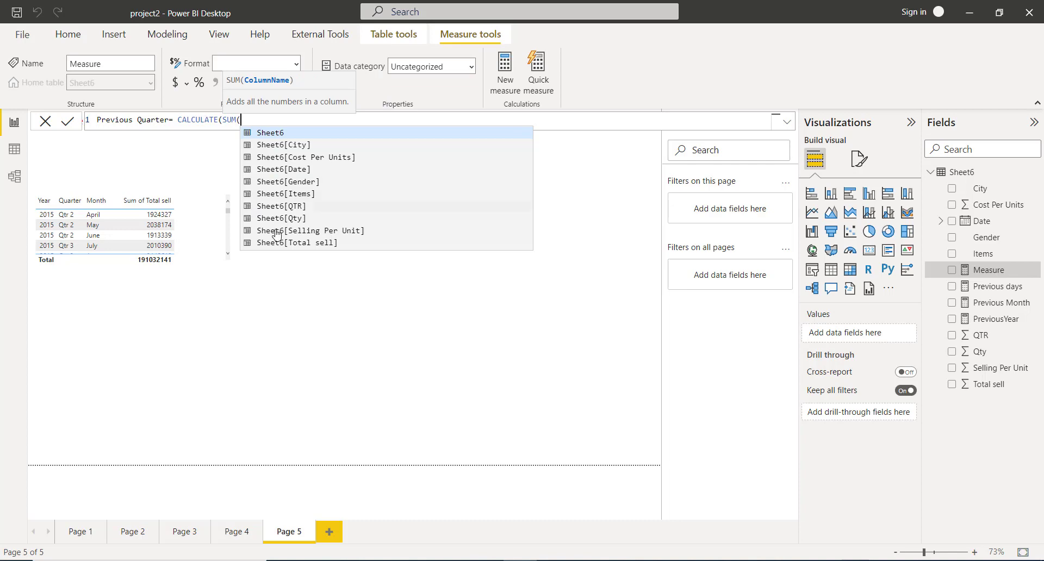
pyautogui.click(289, 243)
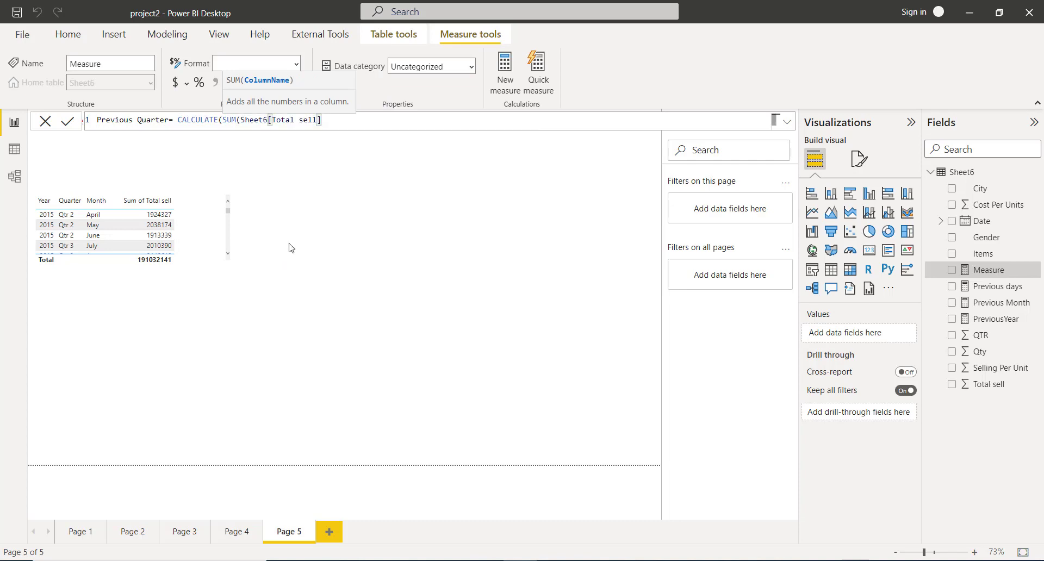
pyautogui.write(')')
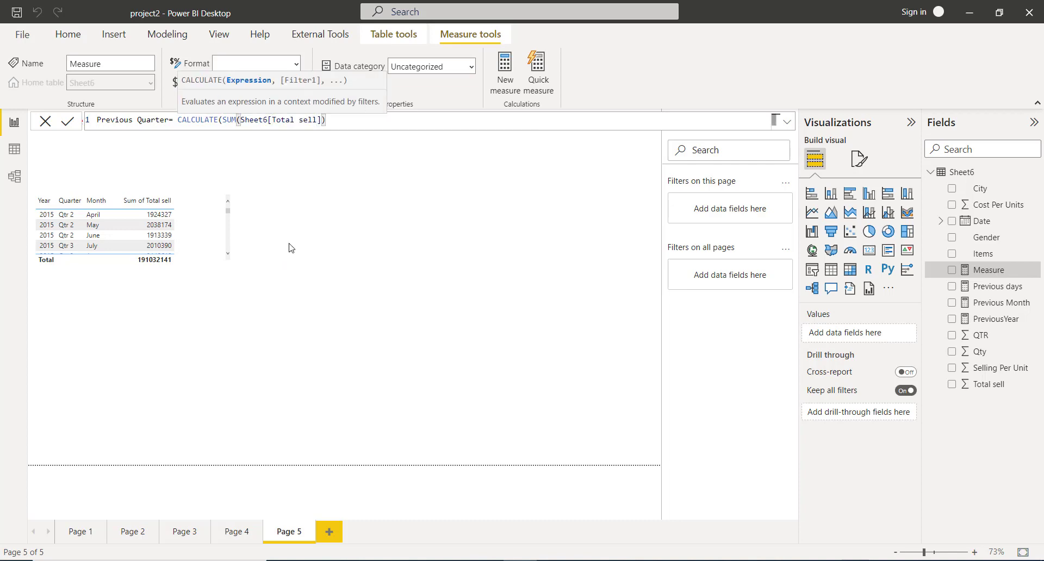
pyautogui.write(',')
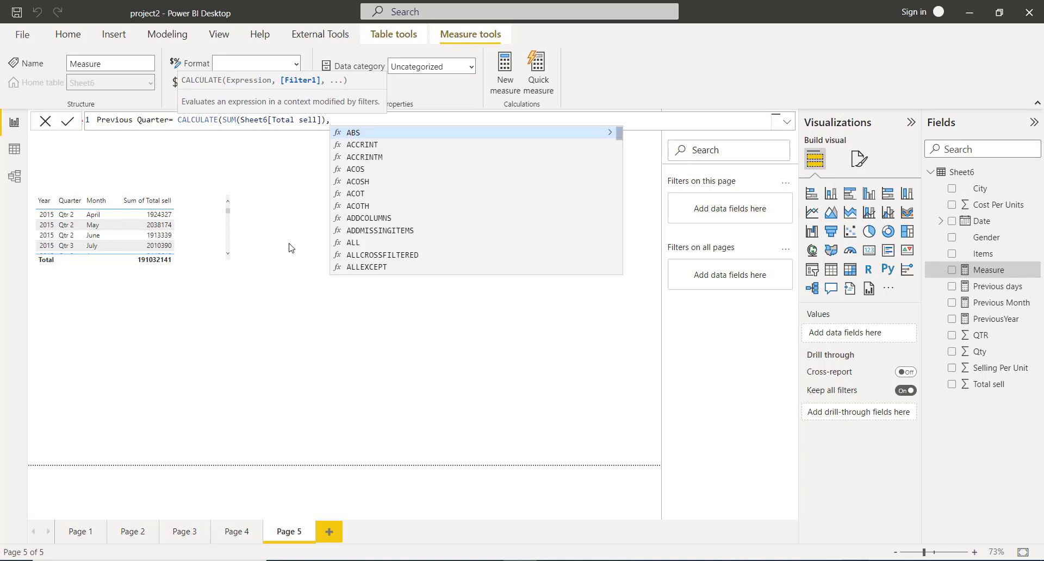
# Add the PREVIOUSQUARTER function as the filter argument of the CALCULATE formula
pyautogui.write('pre')
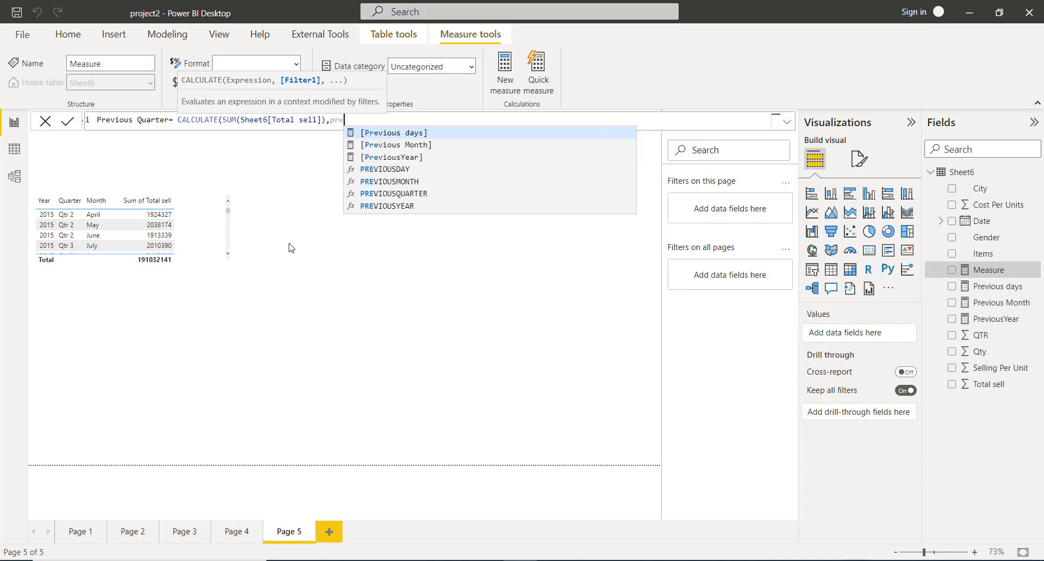
pyautogui.press('Down')
pyautogui.press('Down')
pyautogui.press('Down')
pyautogui.press('Down')
pyautogui.press('Down')
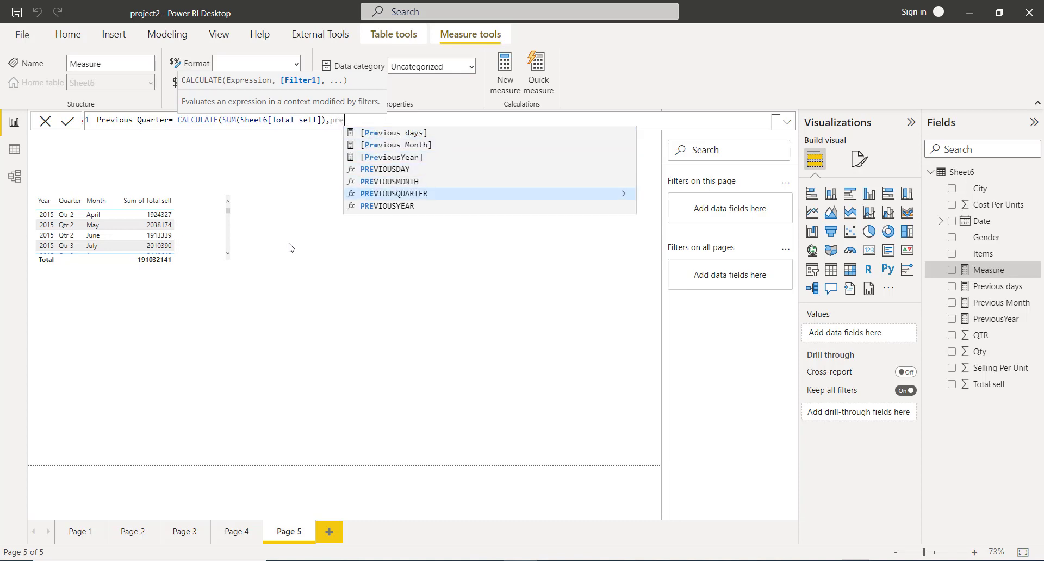
pyautogui.press('Tab')
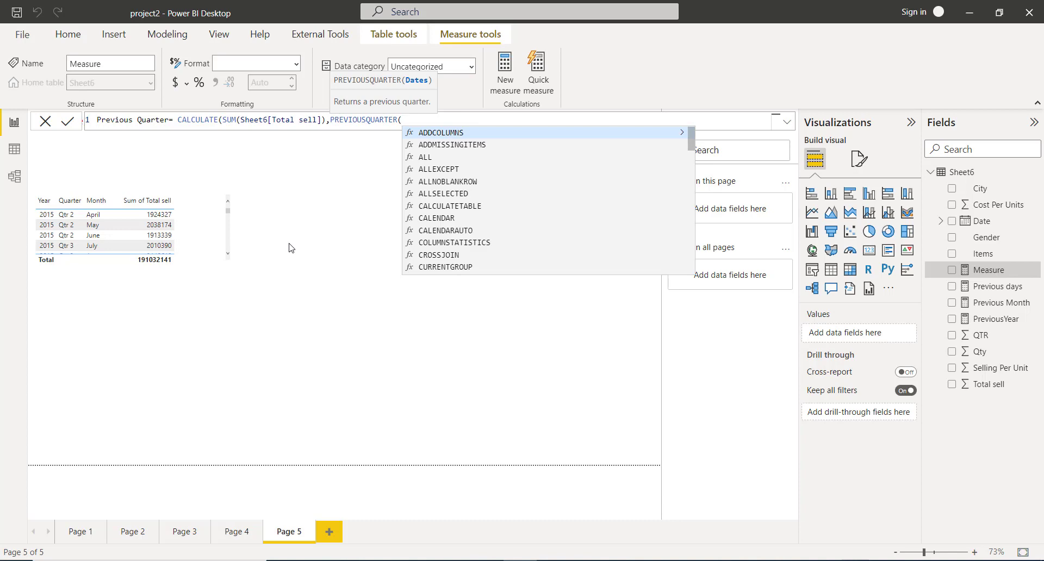
# Give PREVIOUSQUARTER the argument Sheet6[Date].[Date], close both parentheses and commit the measure
pyautogui.write('shee')
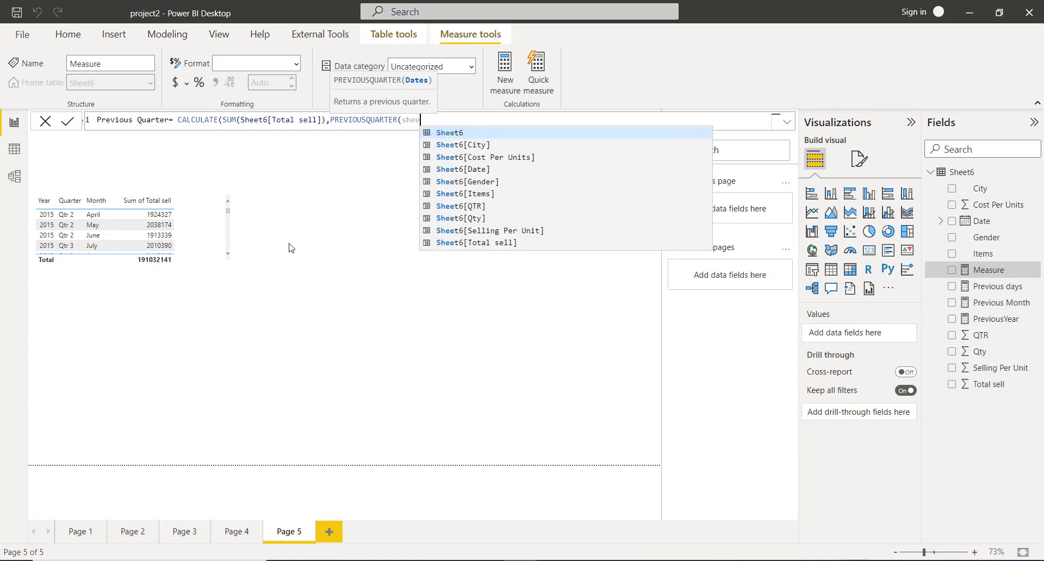
pyautogui.press('Down')
pyautogui.press('Down')
pyautogui.press('Down')
pyautogui.press('Tab')
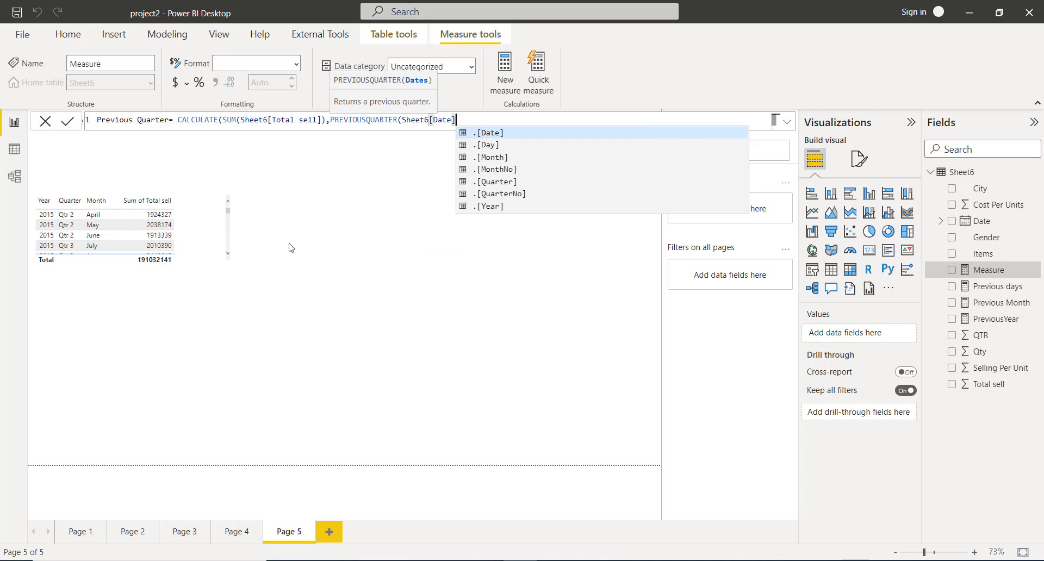
pyautogui.press('Tab')
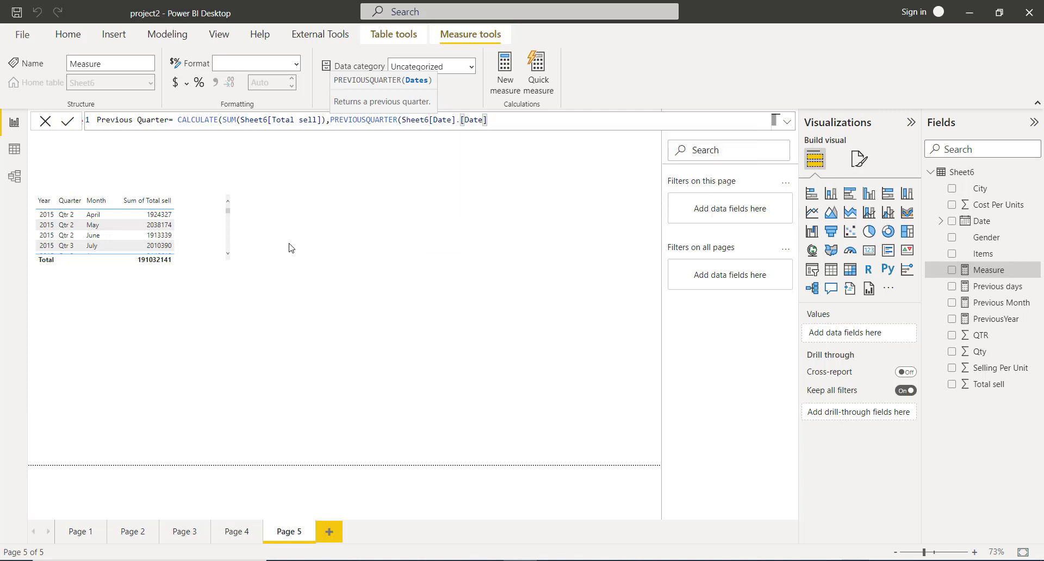
pyautogui.write(')')
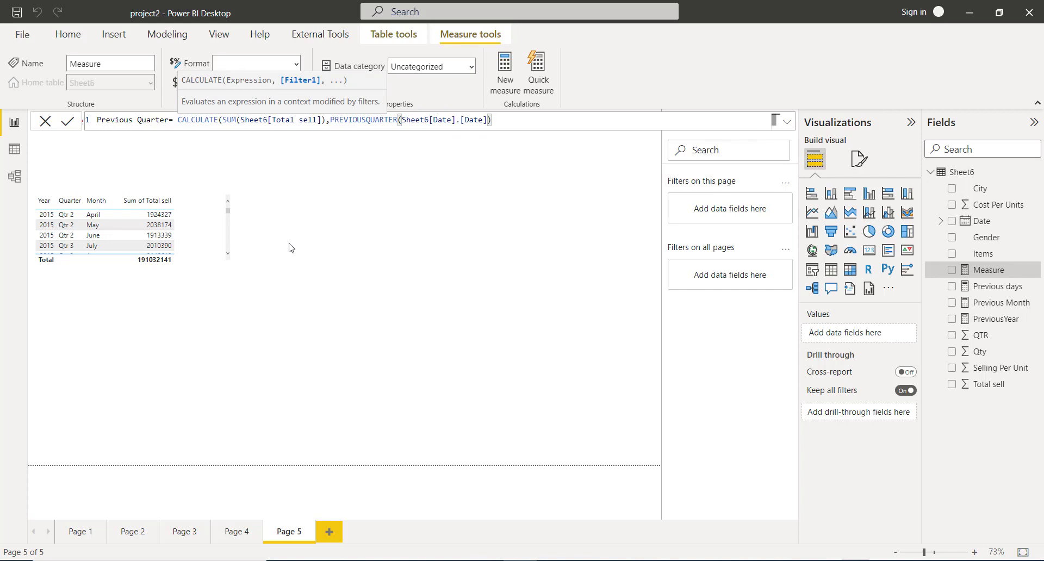
pyautogui.write(')')
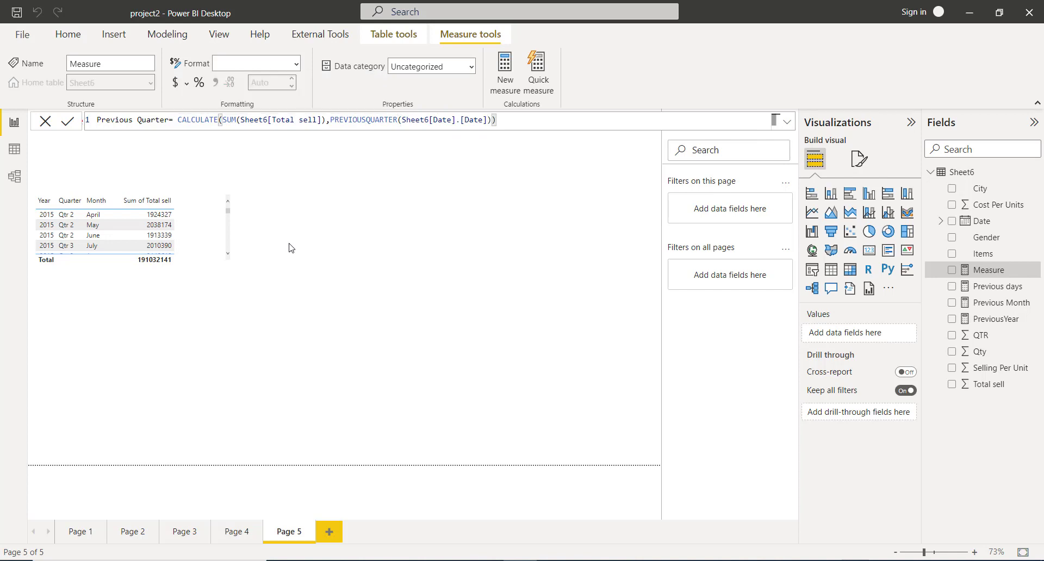
pyautogui.press('Return')
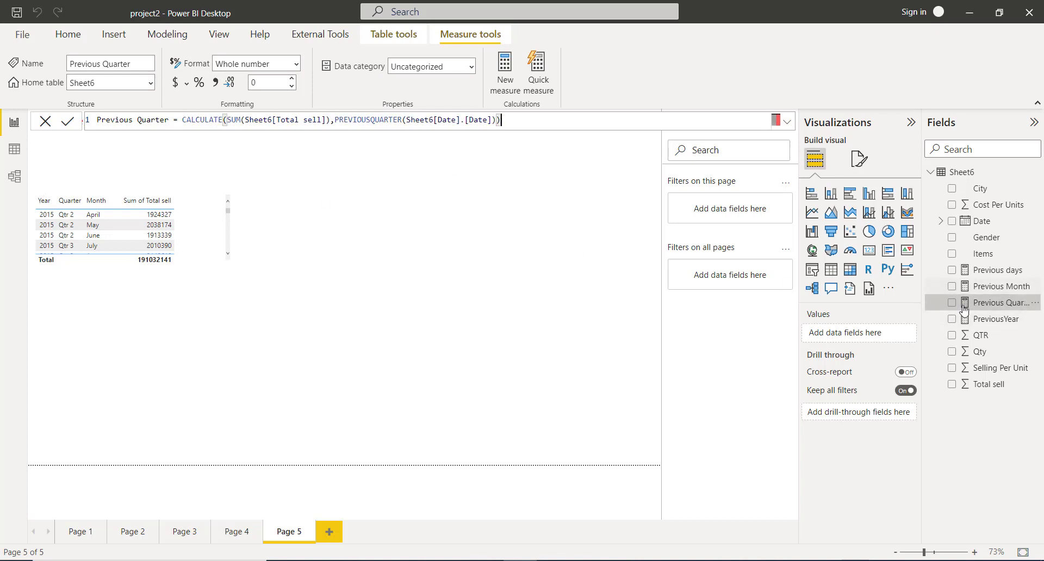
# Add the Previous Quarter measure to the table visual and extend the table downward to nearly three times its height
pyautogui.click(201, 233)
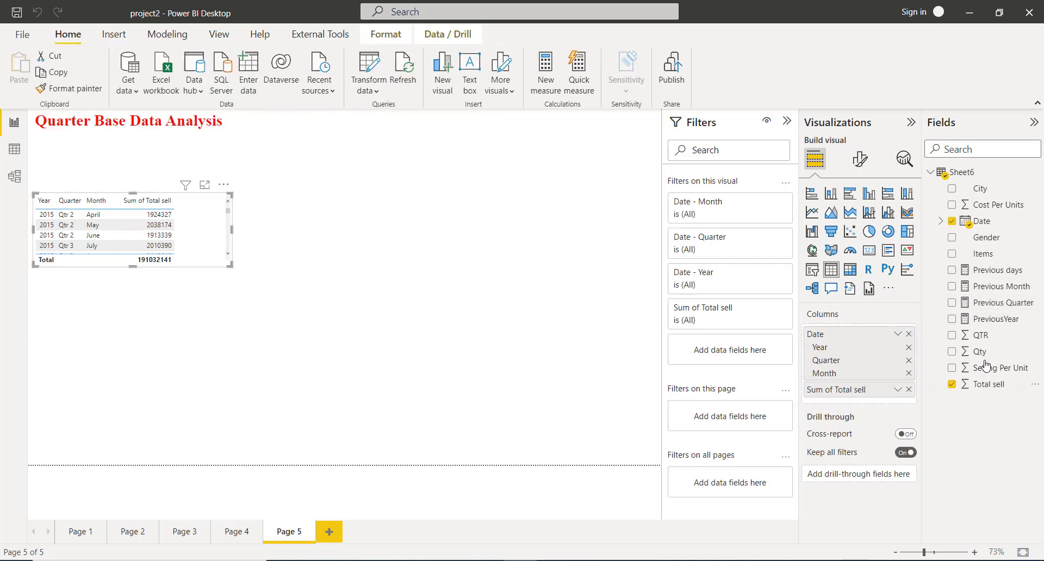
pyautogui.click(951, 320)
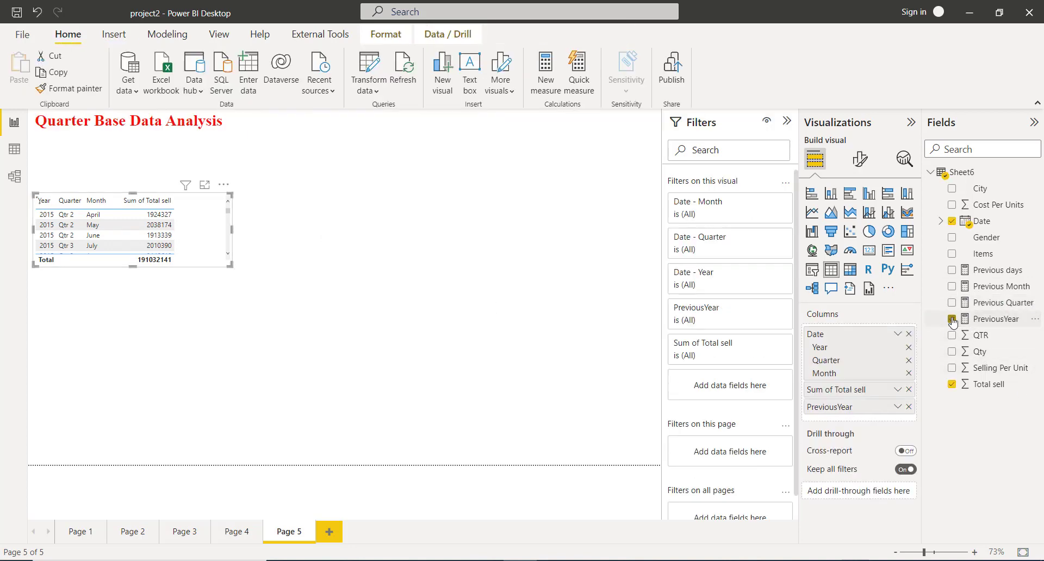
pyautogui.click(952, 320)
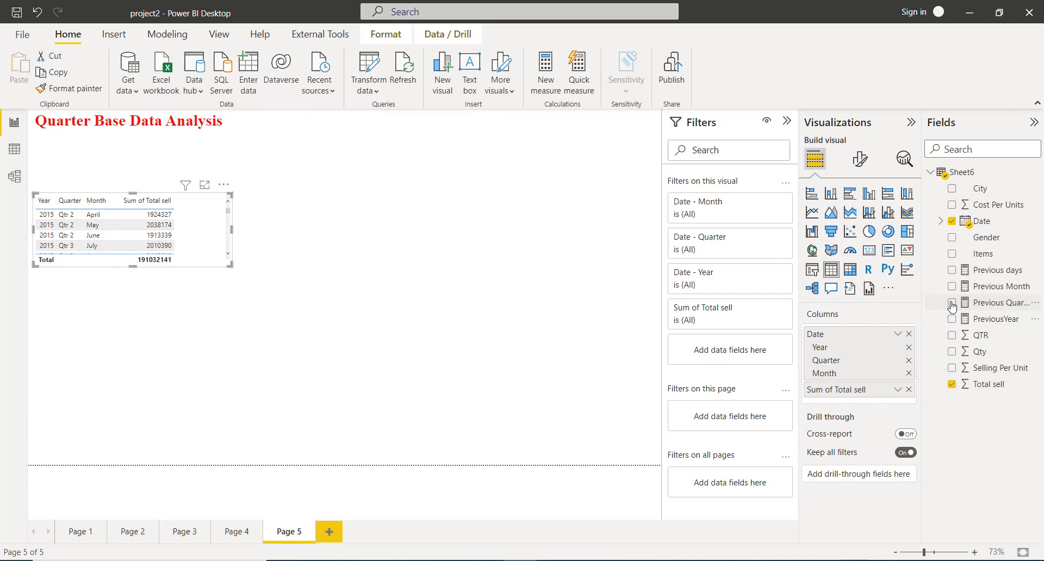
pyautogui.click(952, 303)
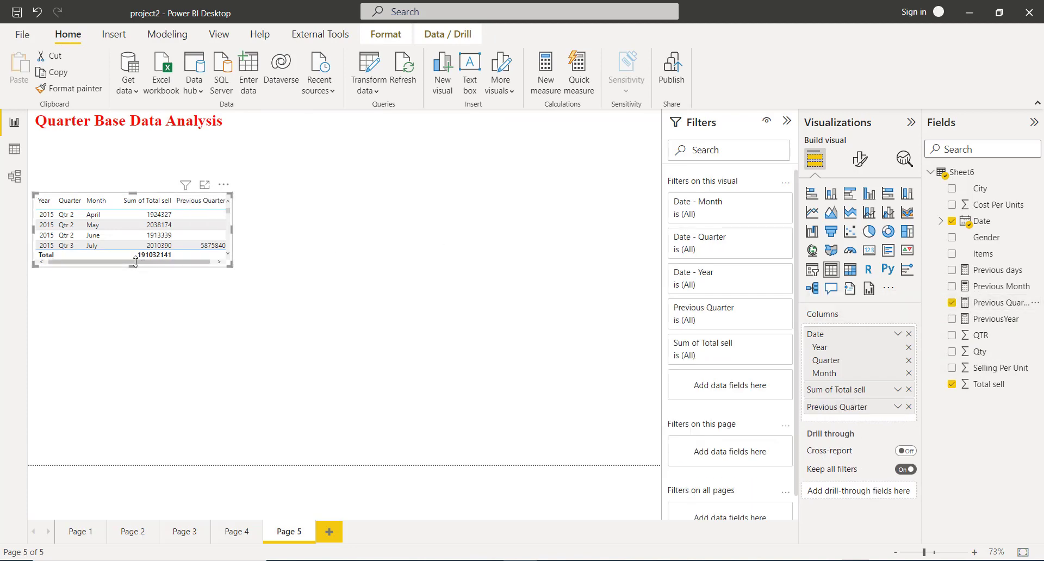
pyautogui.moveTo(132, 267); pyautogui.dragTo(141, 400)
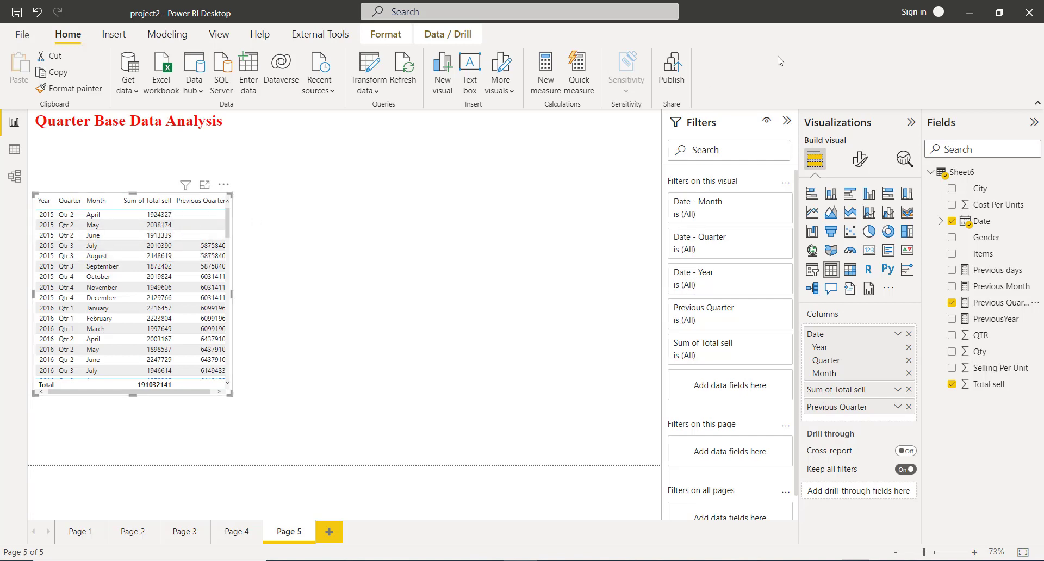
# Format the table's values with font size 13 and bold text
pyautogui.click(861, 160)
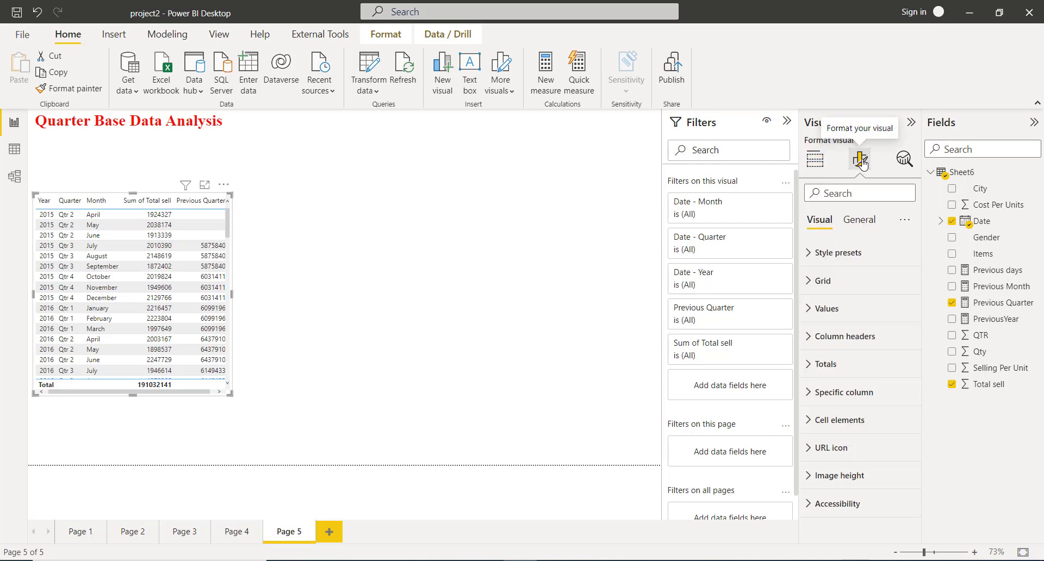
pyautogui.click(806, 310)
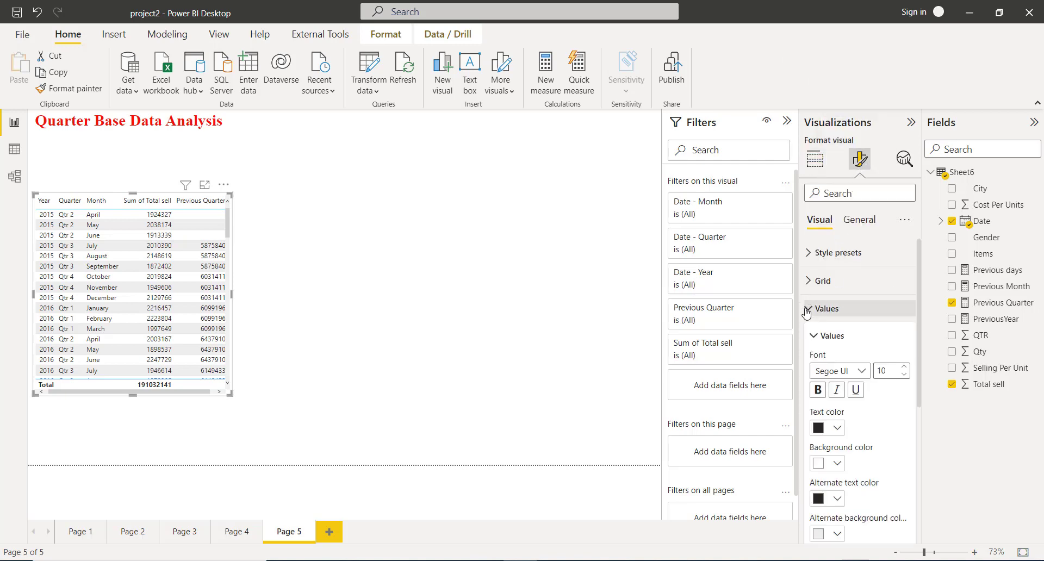
pyautogui.click(904, 368)
pyautogui.click(904, 368)
pyautogui.click(904, 367)
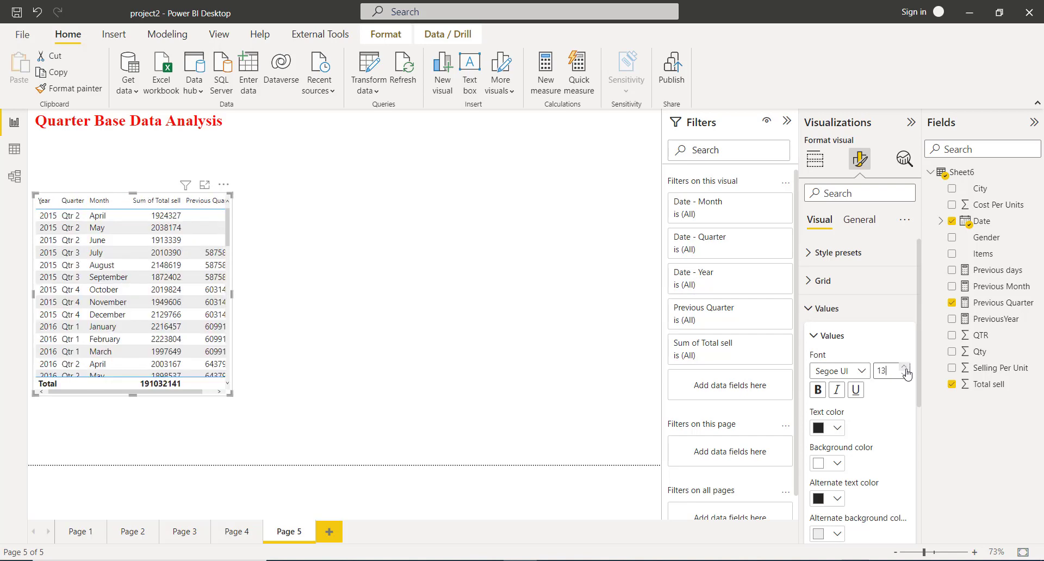
pyautogui.click(818, 391)
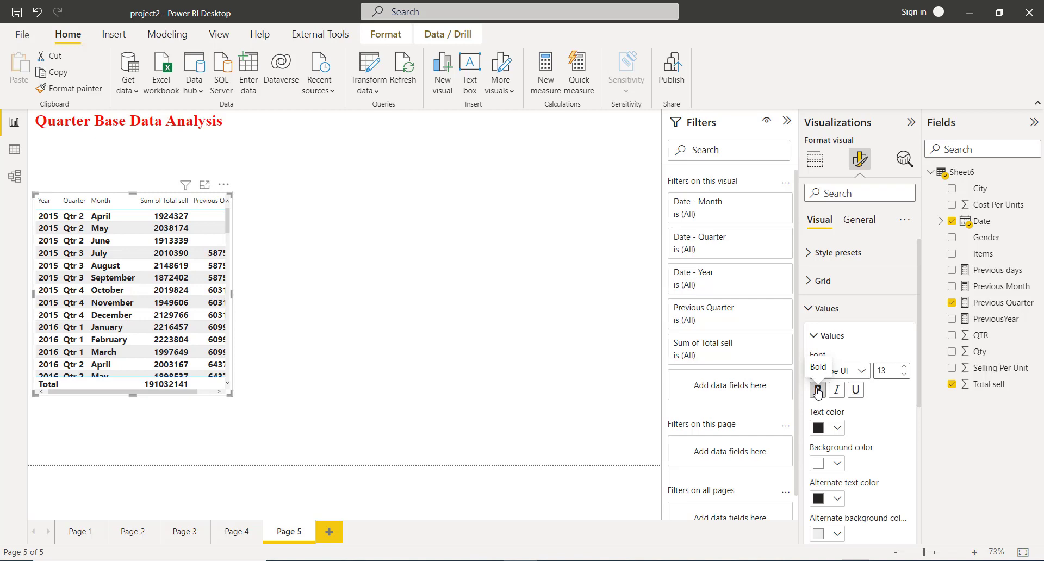
# Format the table's column headers with font size 14 and bold text
pyautogui.click(818, 391)
pyautogui.click(818, 391)
pyautogui.click(813, 336)
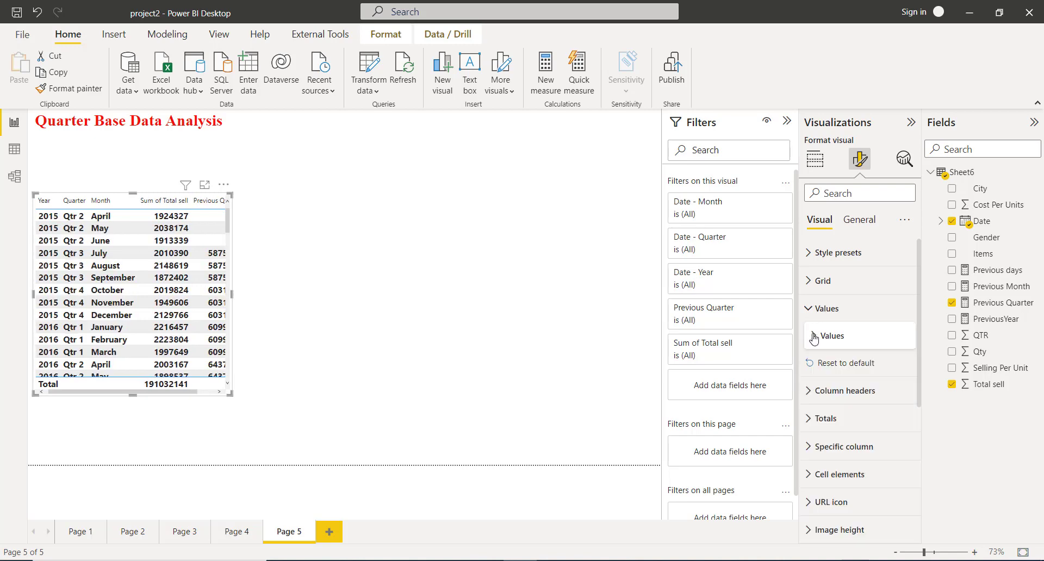
pyautogui.click(810, 396)
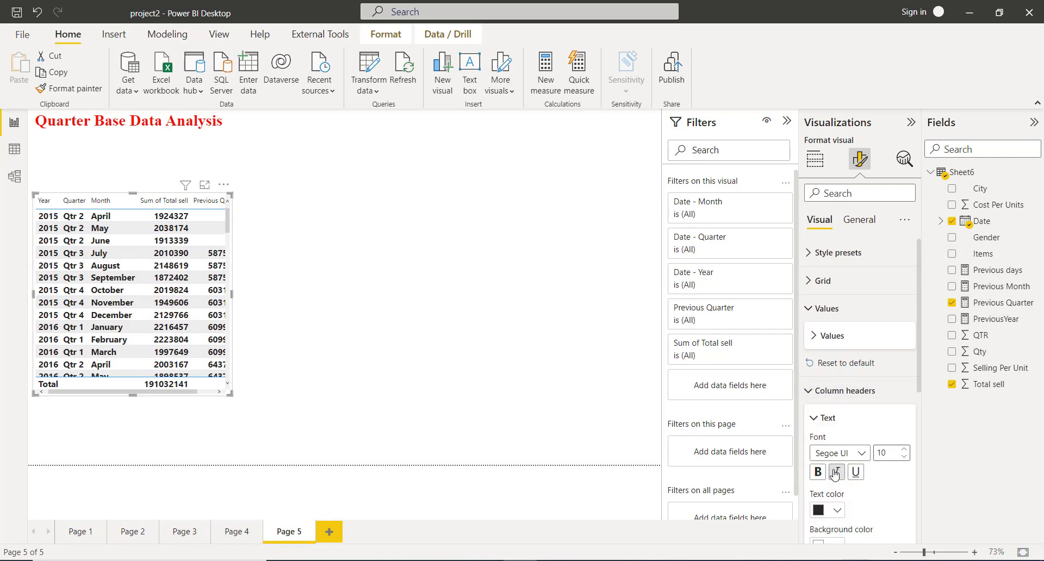
pyautogui.click(905, 451)
pyautogui.click(905, 452)
pyautogui.click(905, 452)
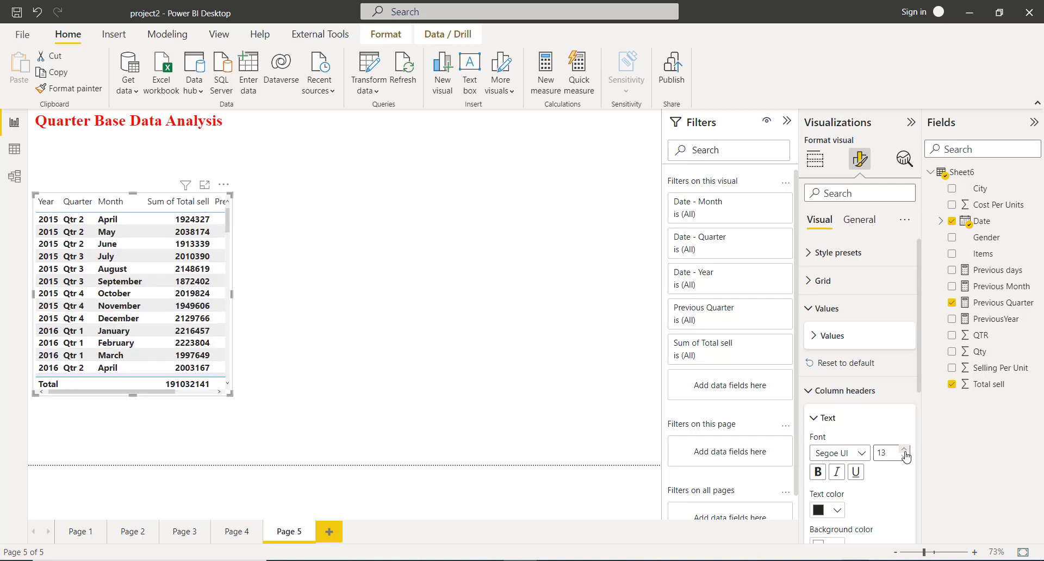
pyautogui.click(905, 451)
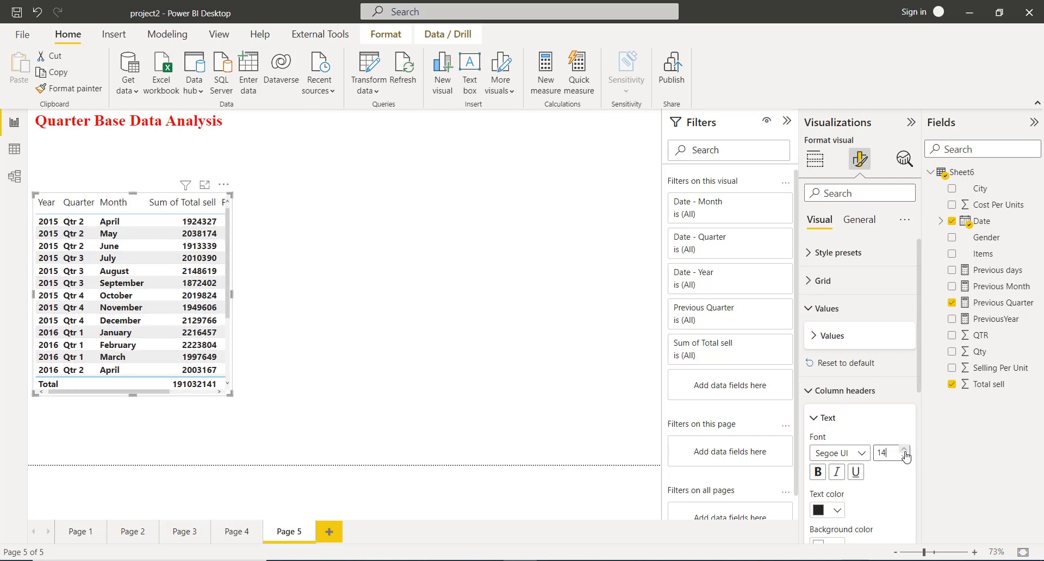
pyautogui.click(816, 477)
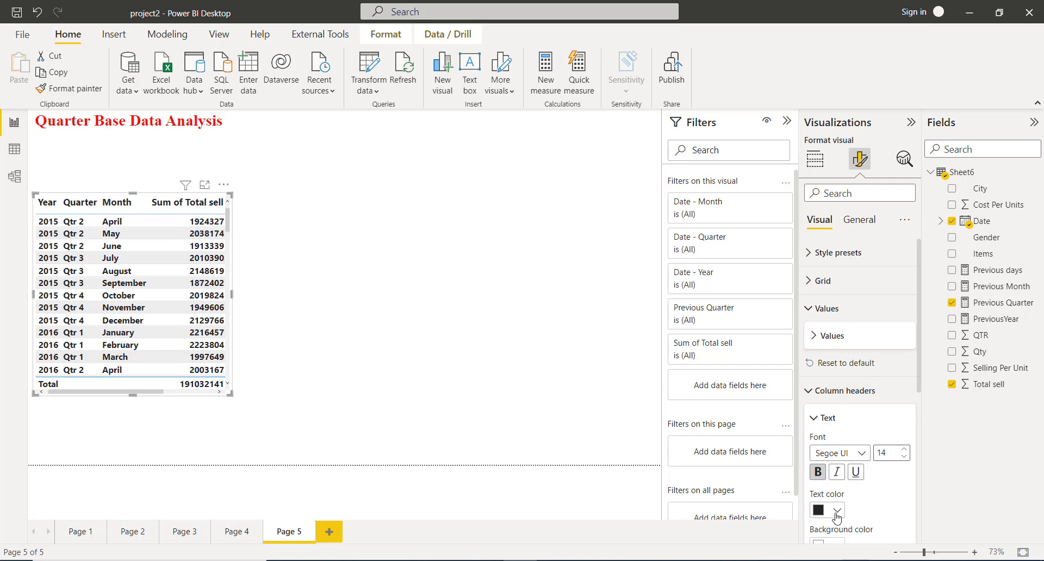
# Set the column headers' text color to the custom red #F81717
pyautogui.click(837, 511)
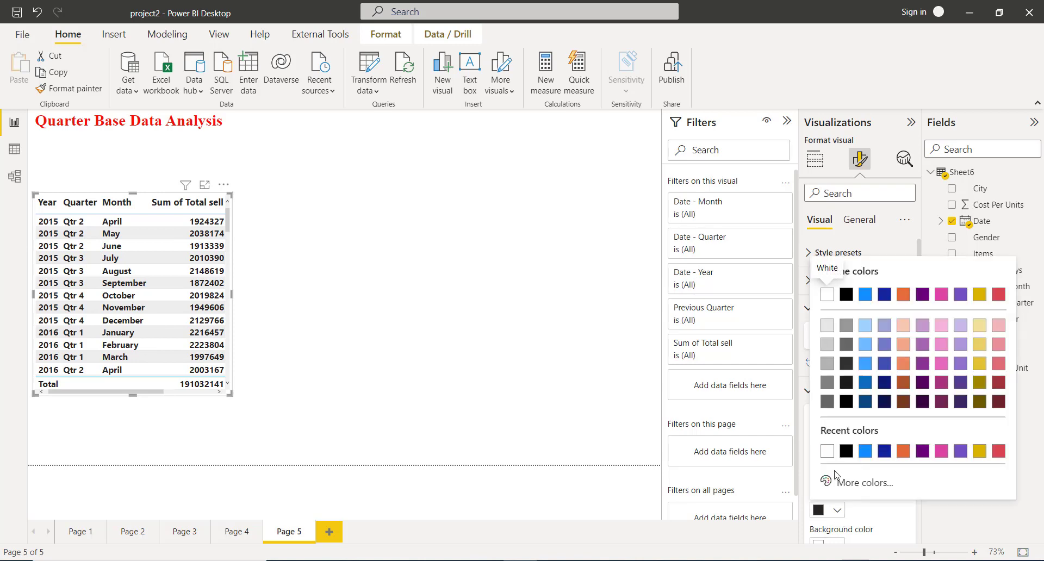
pyautogui.click(822, 484)
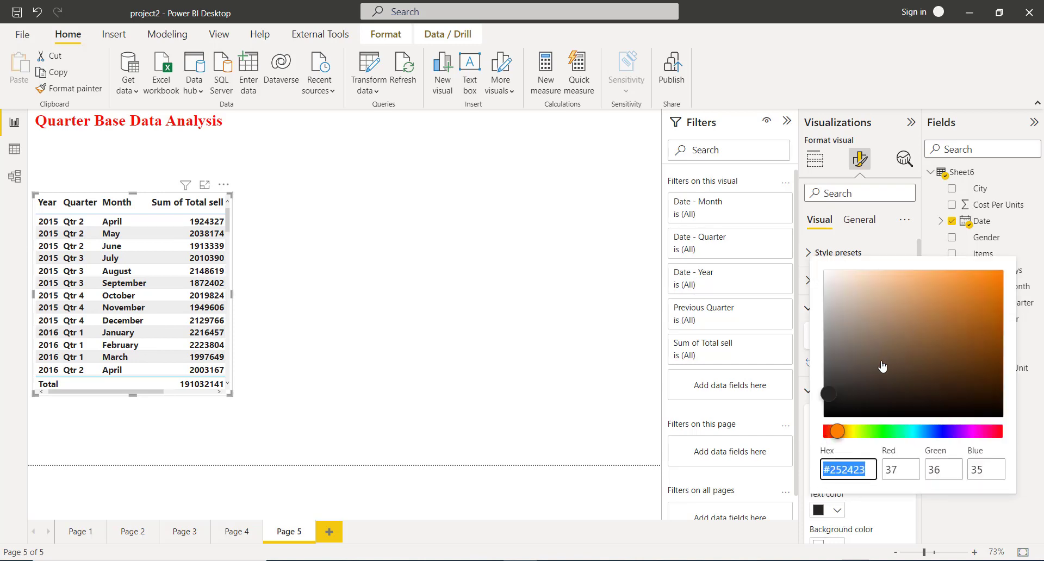
pyautogui.moveTo(837, 432); pyautogui.dragTo(1002, 431)
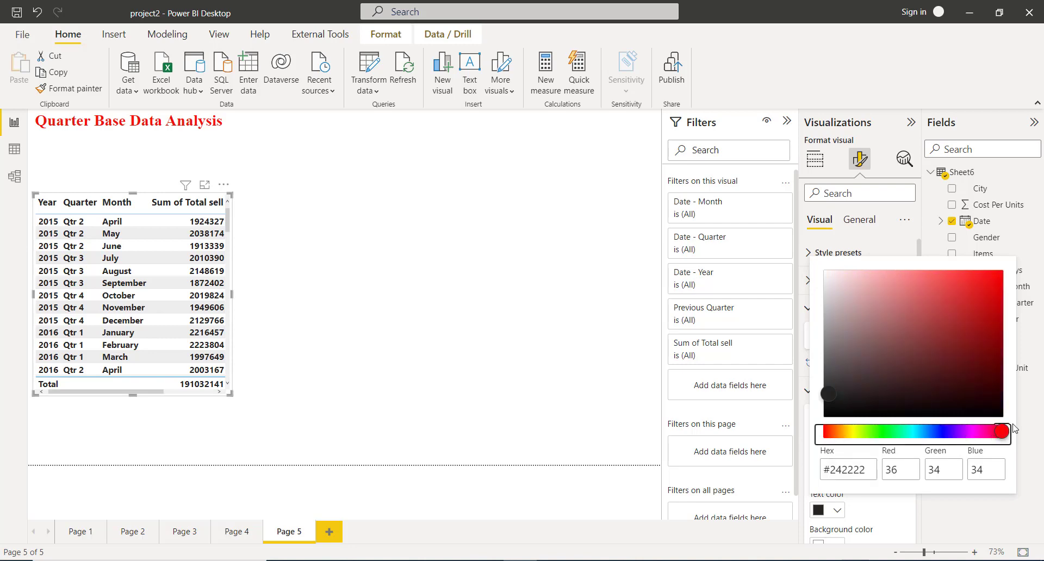
pyautogui.click(986, 275)
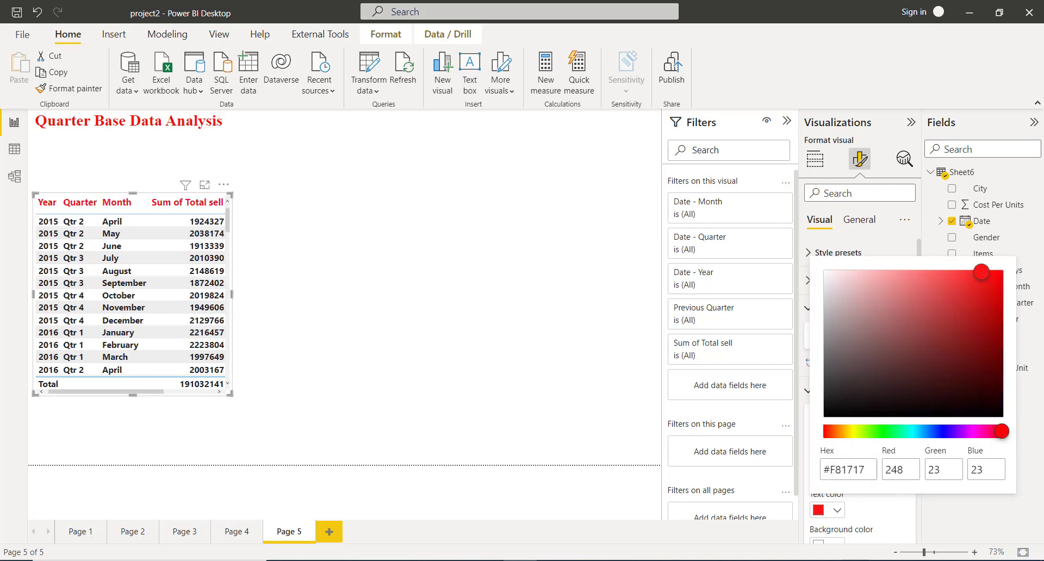
pyautogui.click(405, 391)
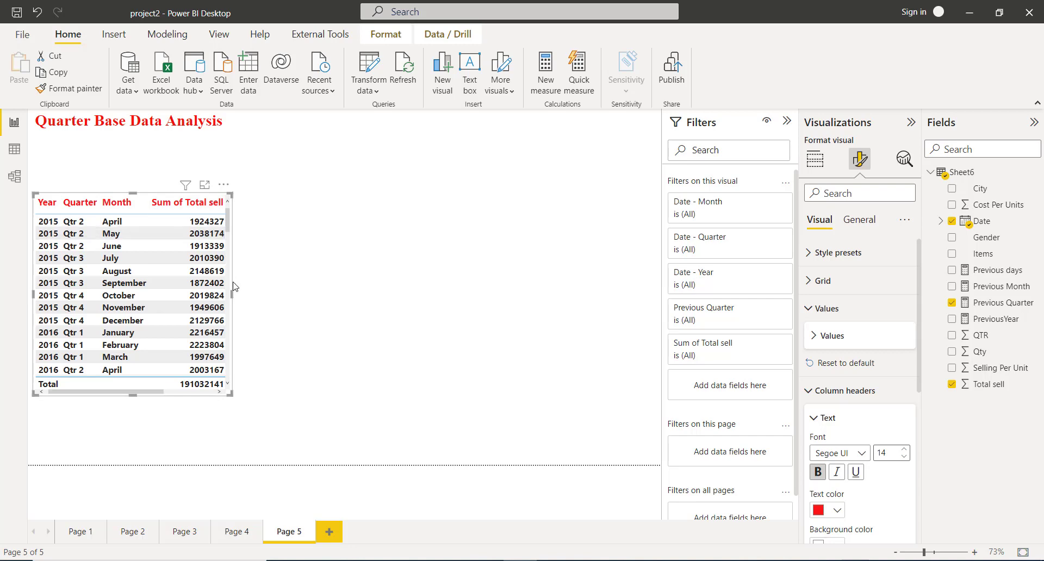
# Widen the table to fit the whole Previous Quarter column and extend it down to just above the page's lower edge
pyautogui.moveTo(232, 295); pyautogui.dragTo(327, 301)
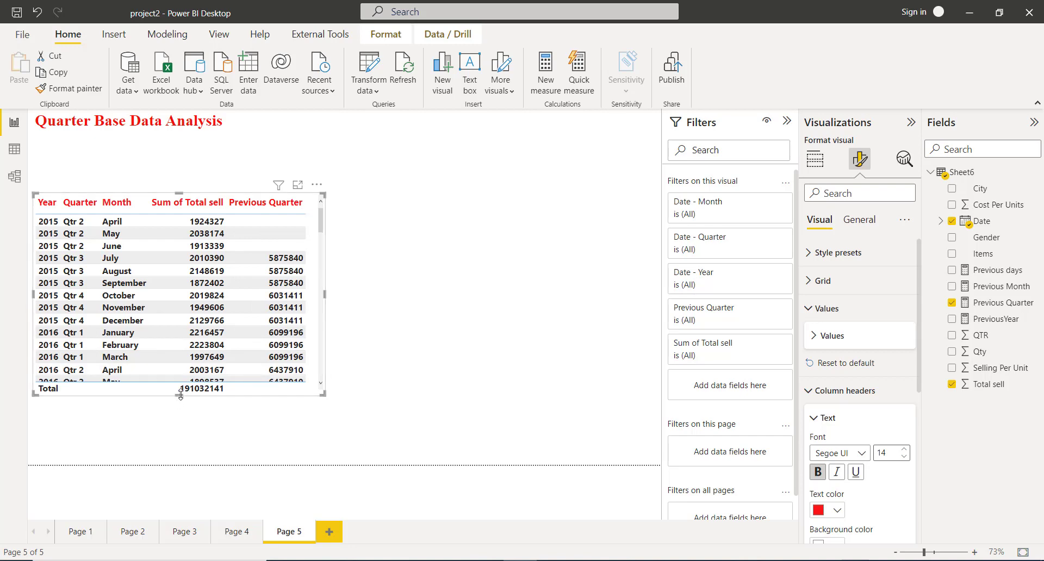
pyautogui.moveTo(181, 396); pyautogui.dragTo(181, 457)
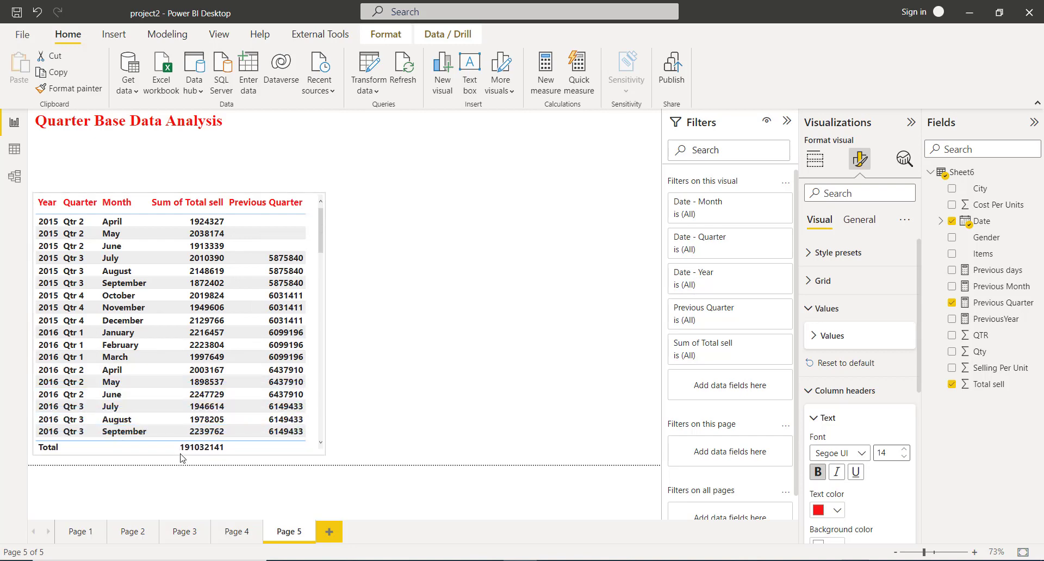
pyautogui.click(515, 285)
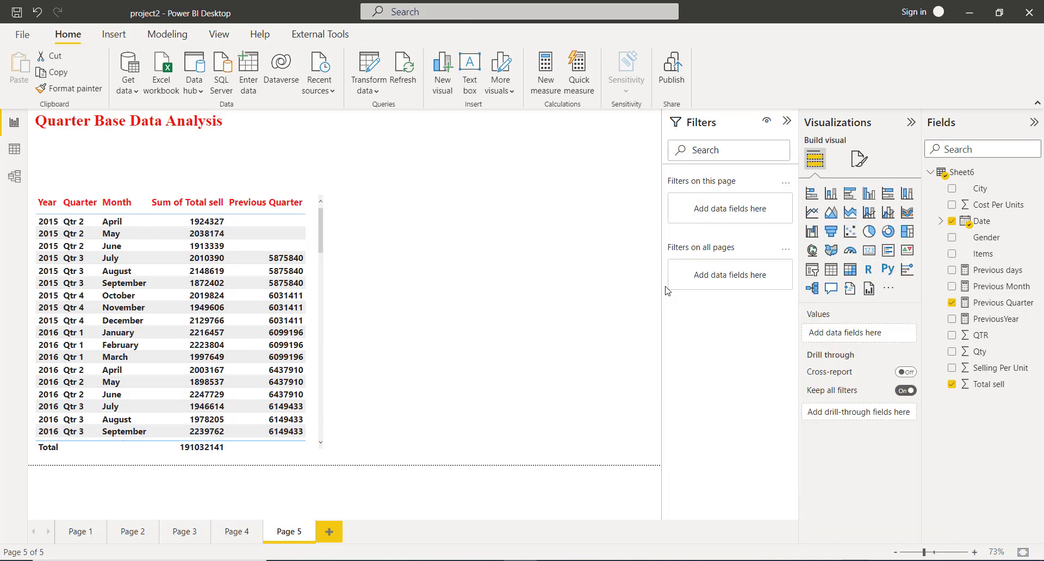
# Add a slicer for the Date field in the empty area beside the table and set its type to List
pyautogui.click(813, 270)
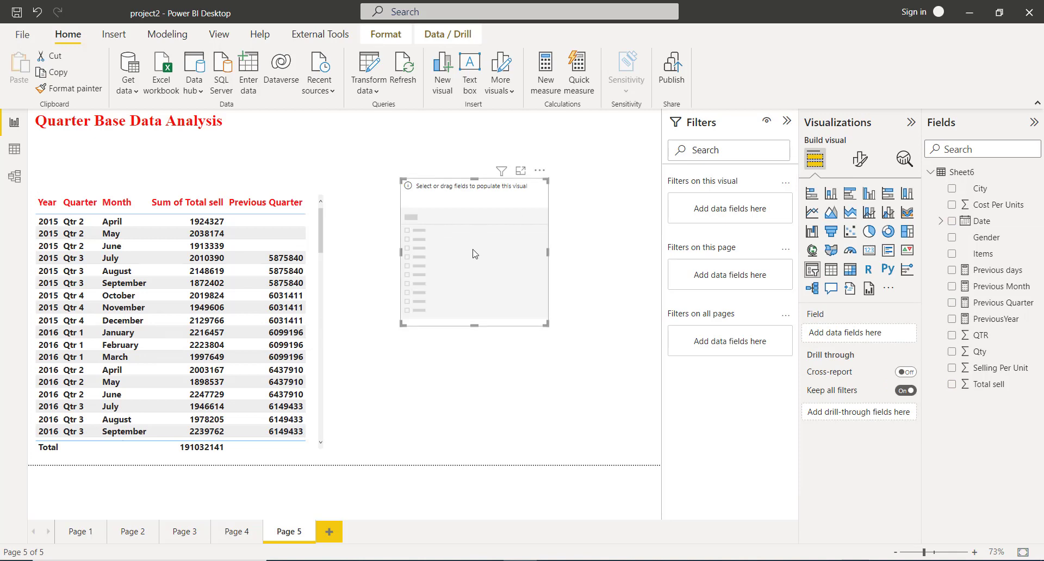
pyautogui.click(951, 223)
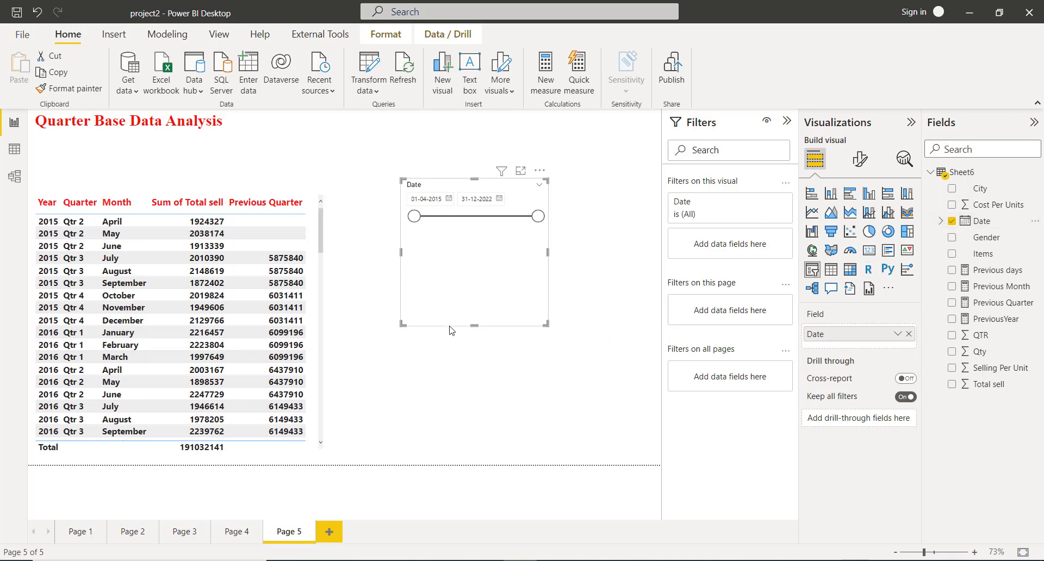
pyautogui.click(540, 188)
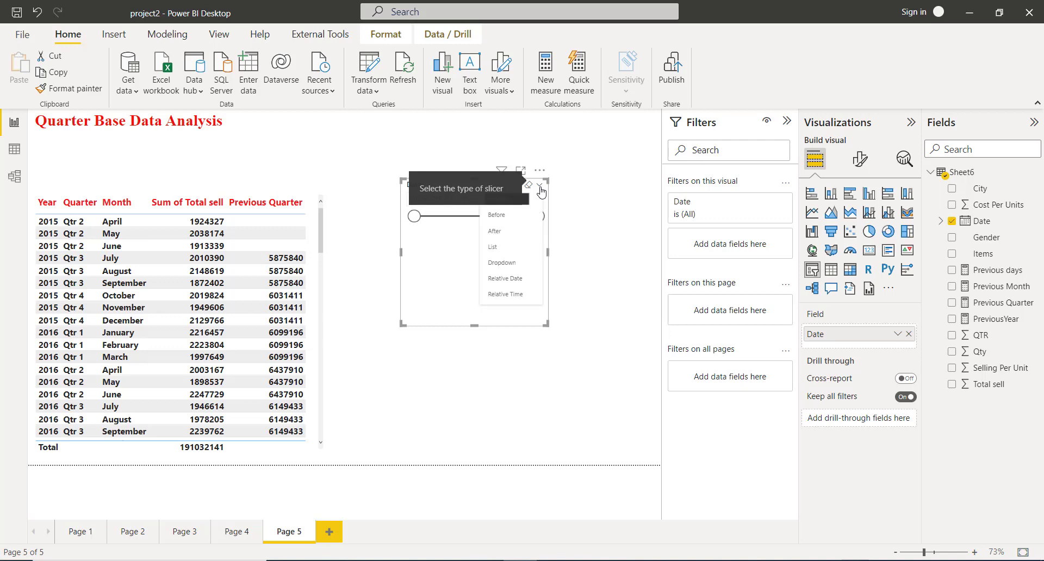
pyautogui.click(516, 248)
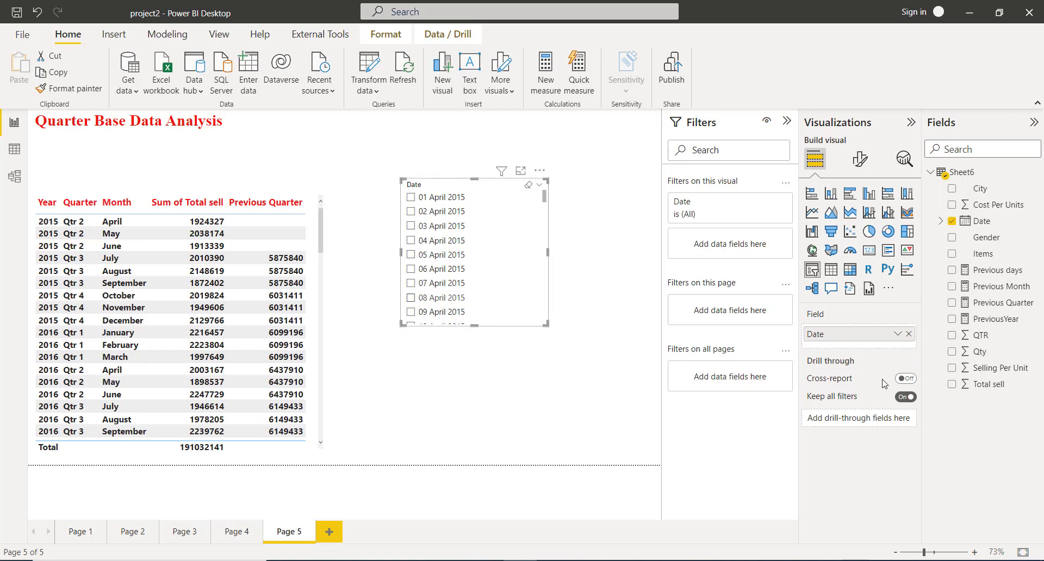
# Switch the slicer's field to Date Hierarchy and remove the Day, Month and Year levels, keeping only Quarter
pyautogui.click(897, 334)
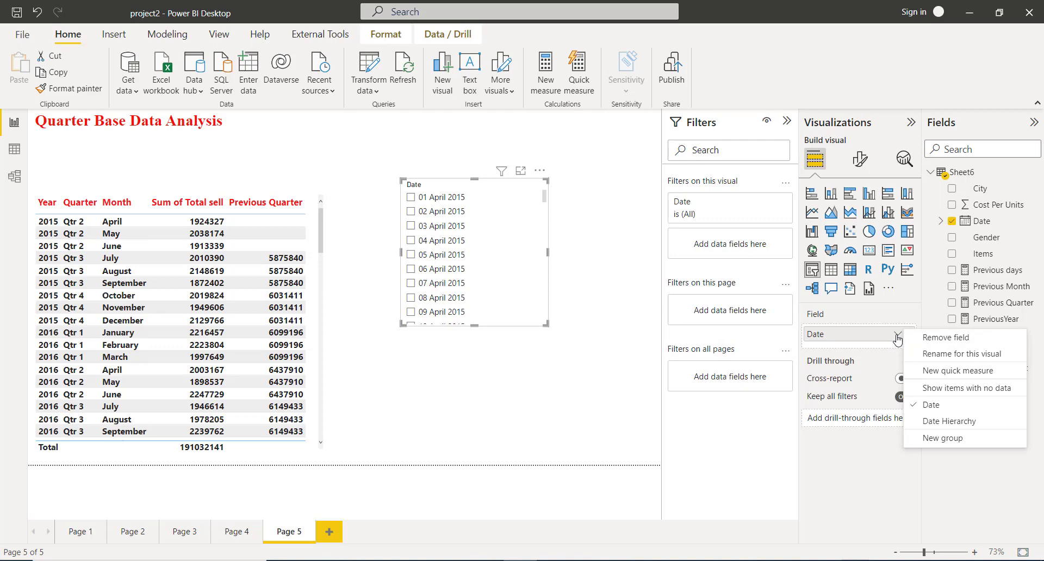
pyautogui.click(931, 427)
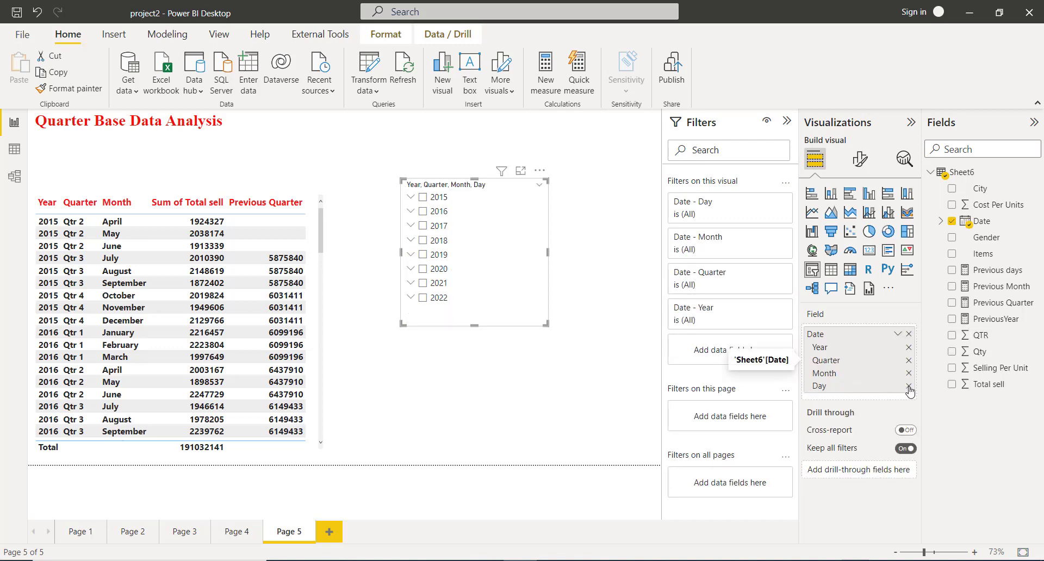
pyautogui.click(909, 386)
pyautogui.click(909, 373)
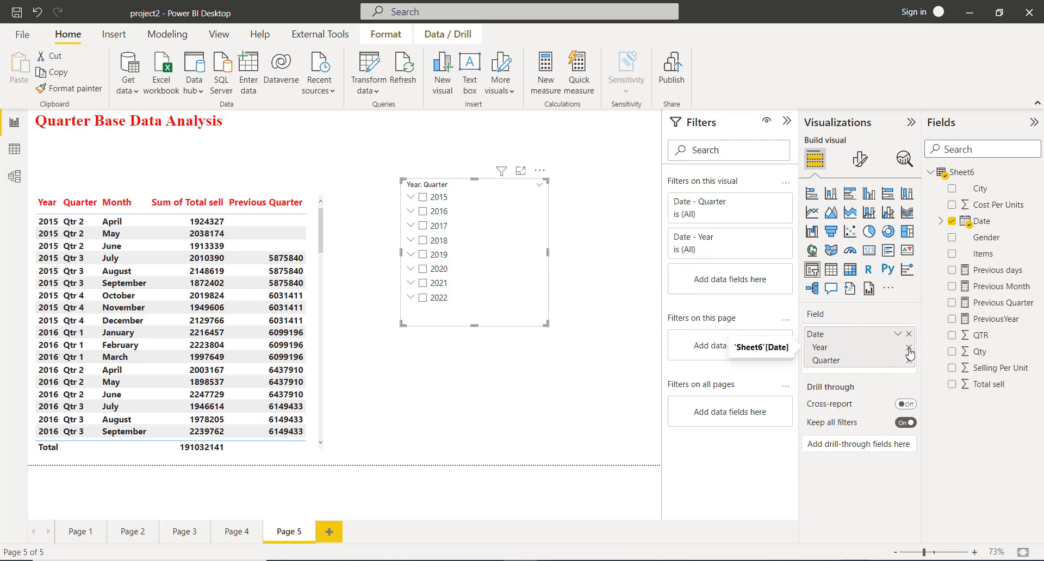
pyautogui.click(909, 347)
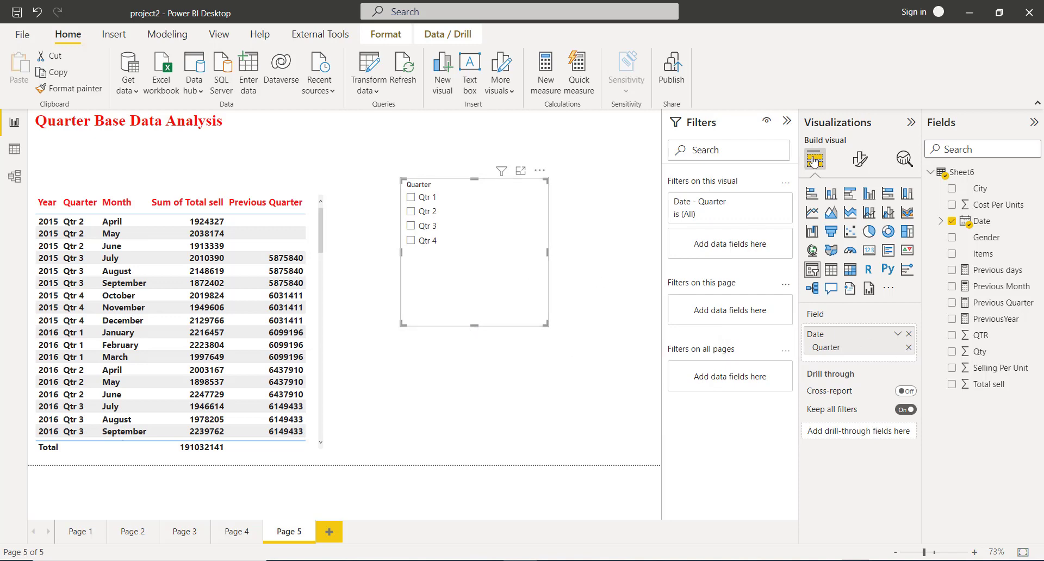
# Format the Quarter slicer's values with font size 15 and bold text
pyautogui.click(859, 160)
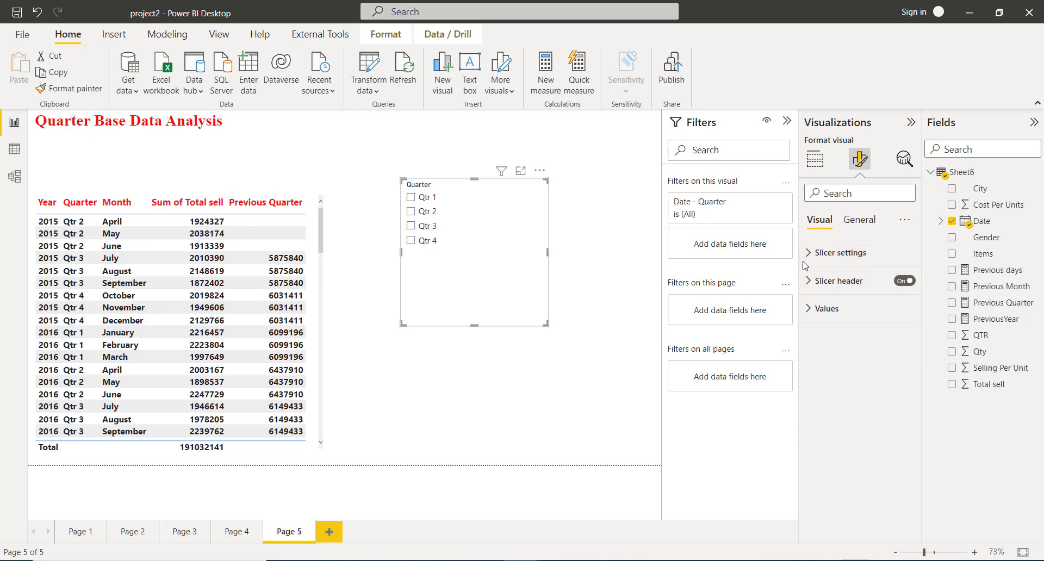
pyautogui.click(808, 309)
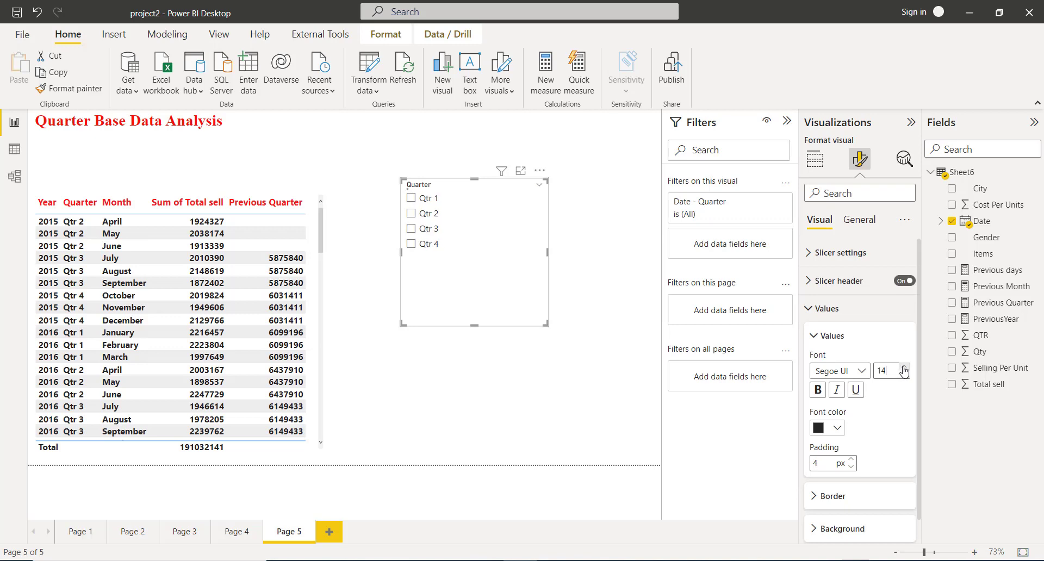
pyautogui.click(817, 390)
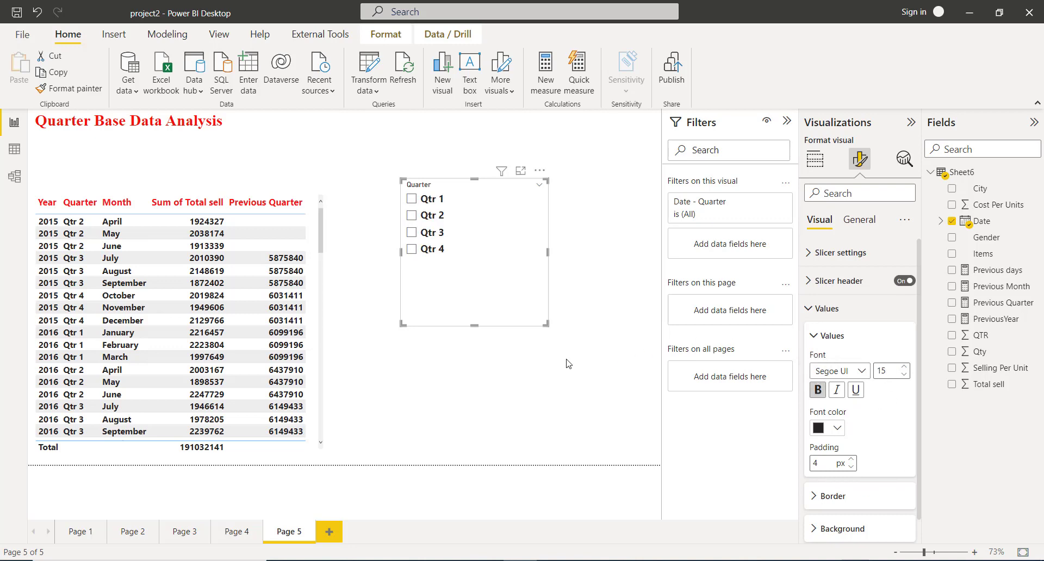
pyautogui.click(808, 313)
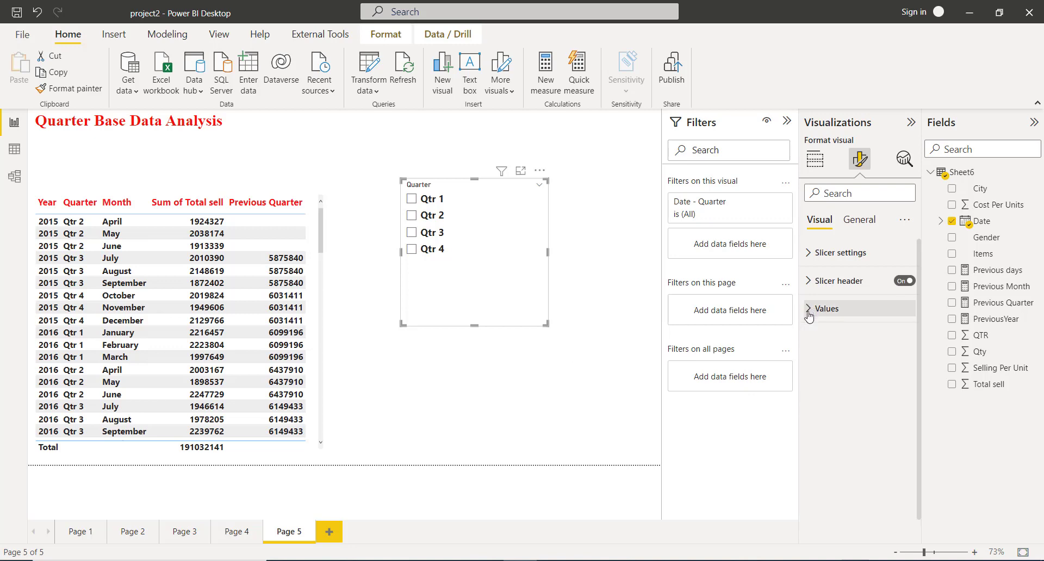
# Format the slicer header with font size 15, bold text and the recently used red font color
pyautogui.click(809, 283)
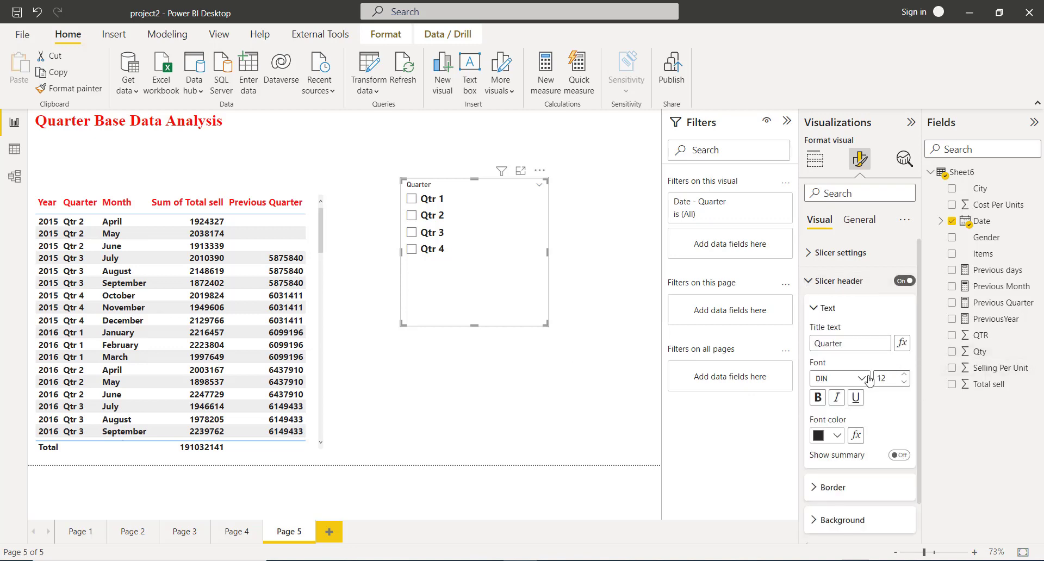
pyautogui.click(904, 376)
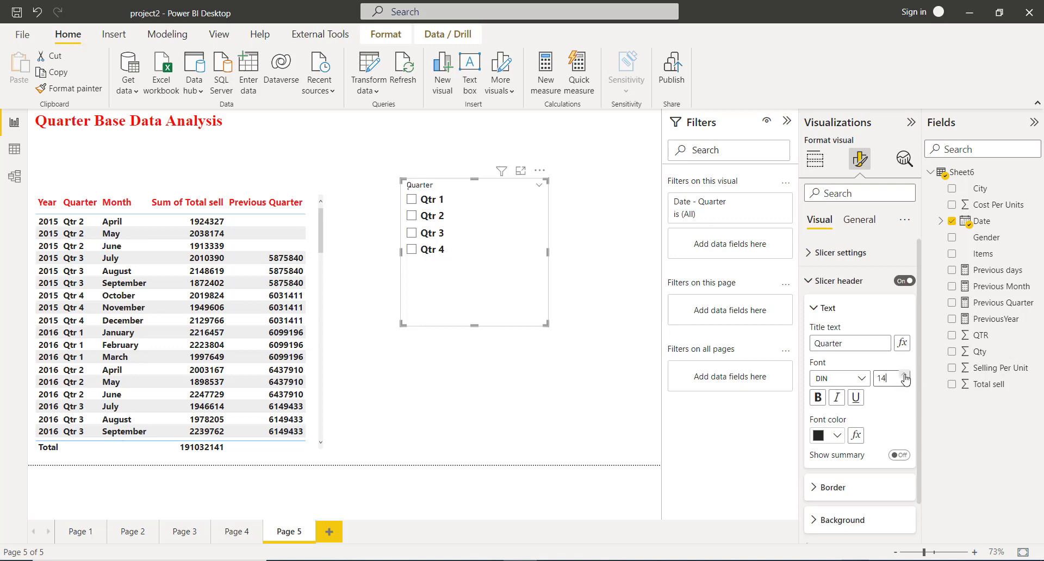
pyautogui.click(905, 375)
pyautogui.click(905, 375)
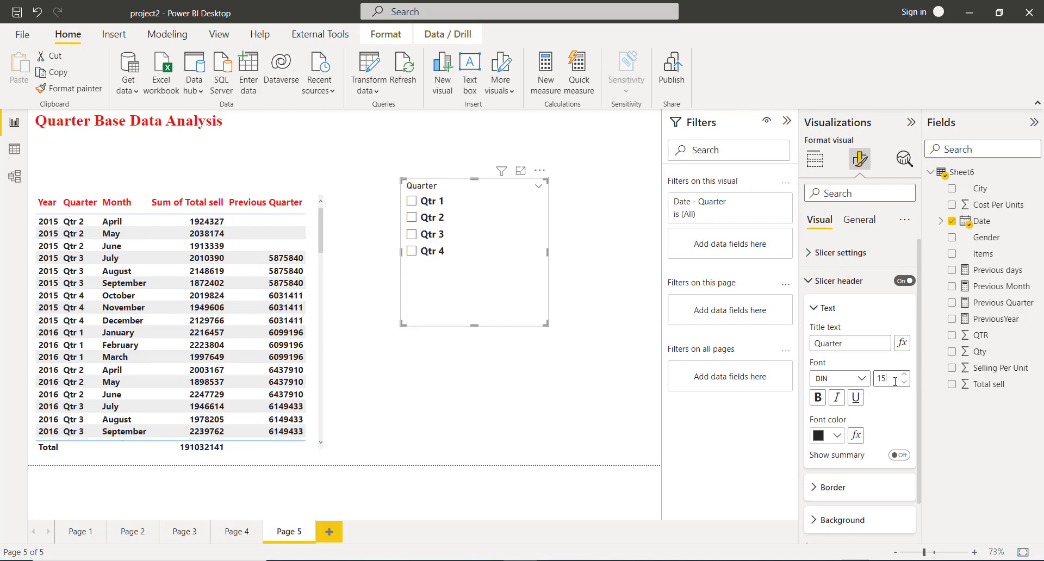
pyautogui.click(818, 397)
pyautogui.click(838, 437)
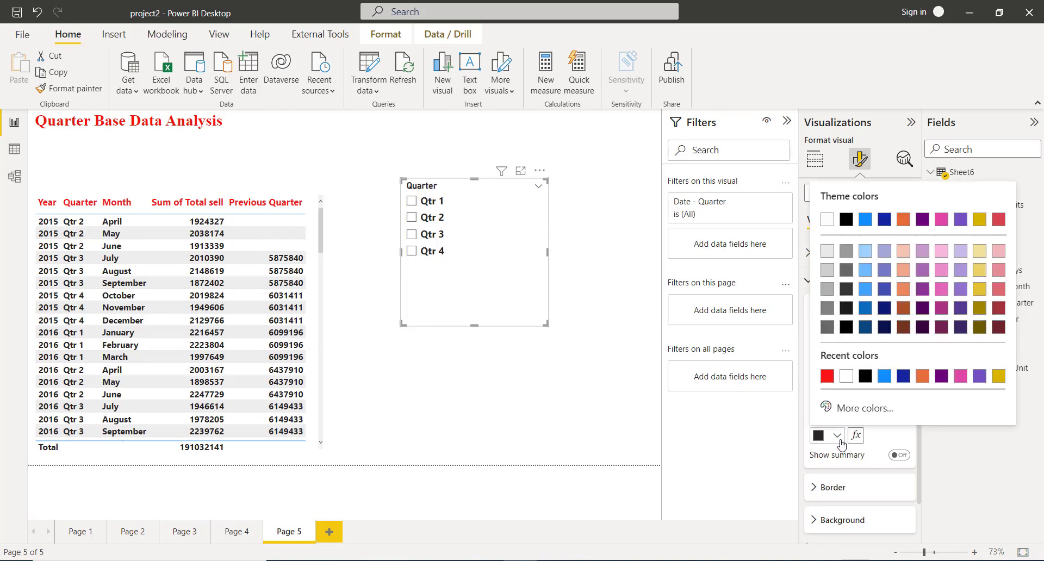
pyautogui.click(827, 376)
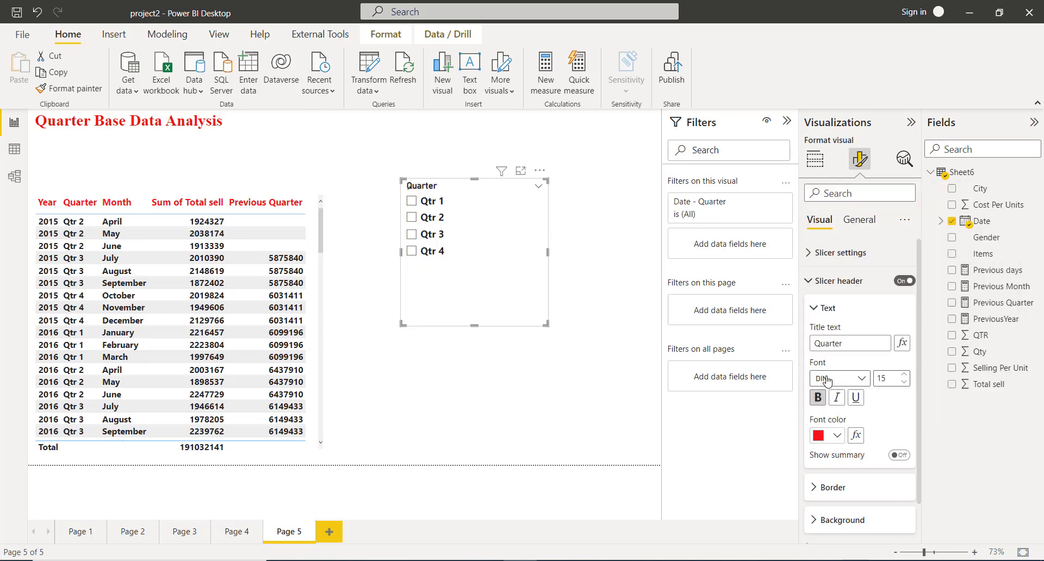
pyautogui.click(518, 377)
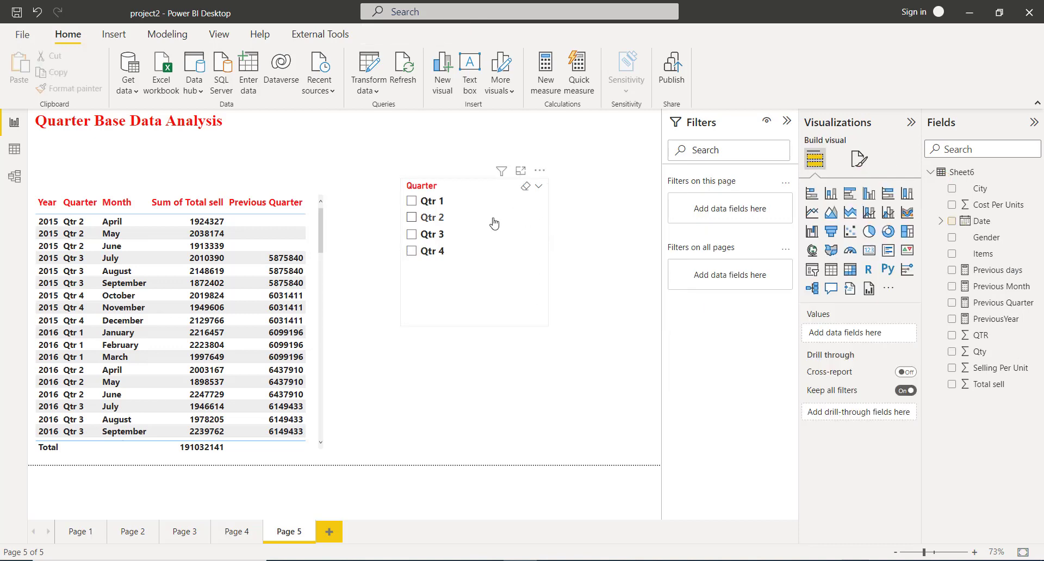
# Select Qtr 3 in the Quarter slicer and shrink the slicer to fit closely around its four options
pyautogui.click(542, 240)
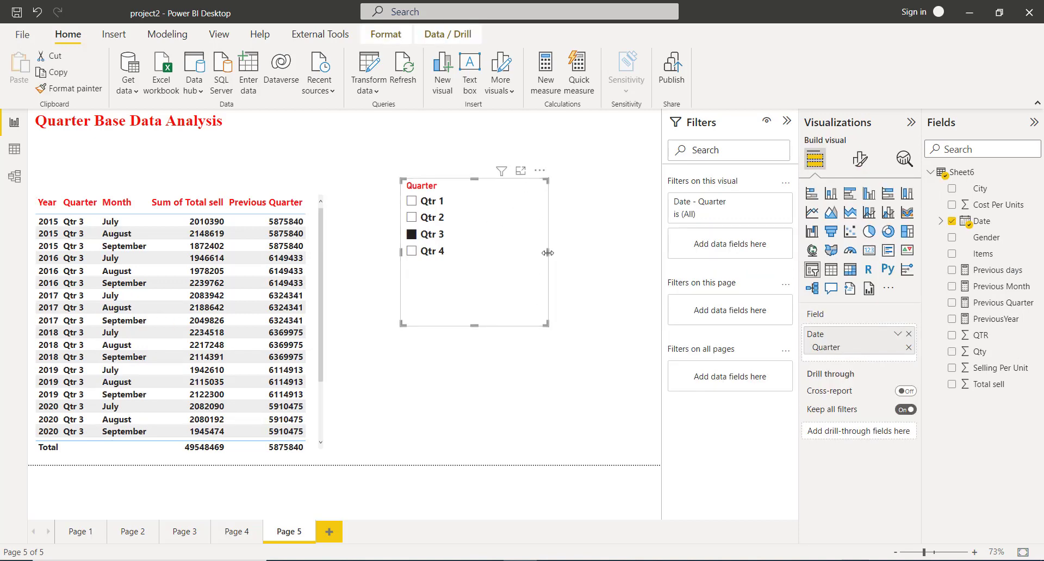
pyautogui.moveTo(547, 252); pyautogui.dragTo(461, 252)
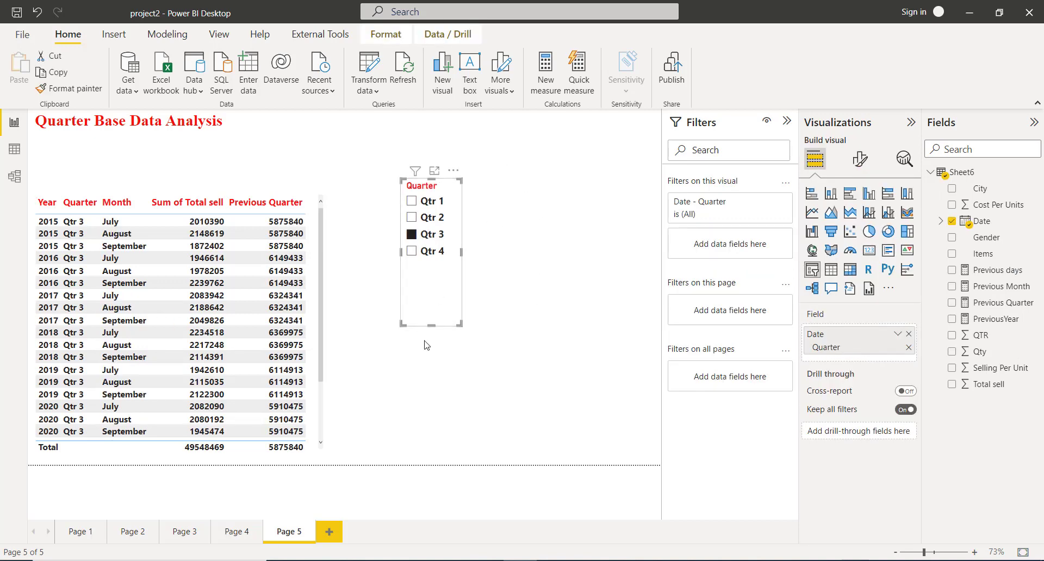
pyautogui.moveTo(430, 324); pyautogui.dragTo(429, 262)
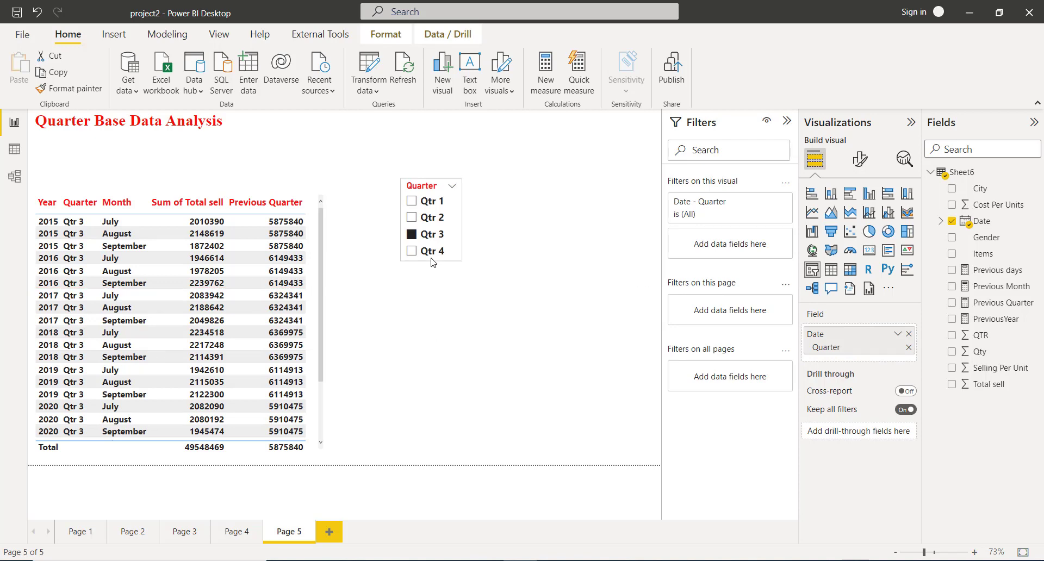
pyautogui.click(497, 200)
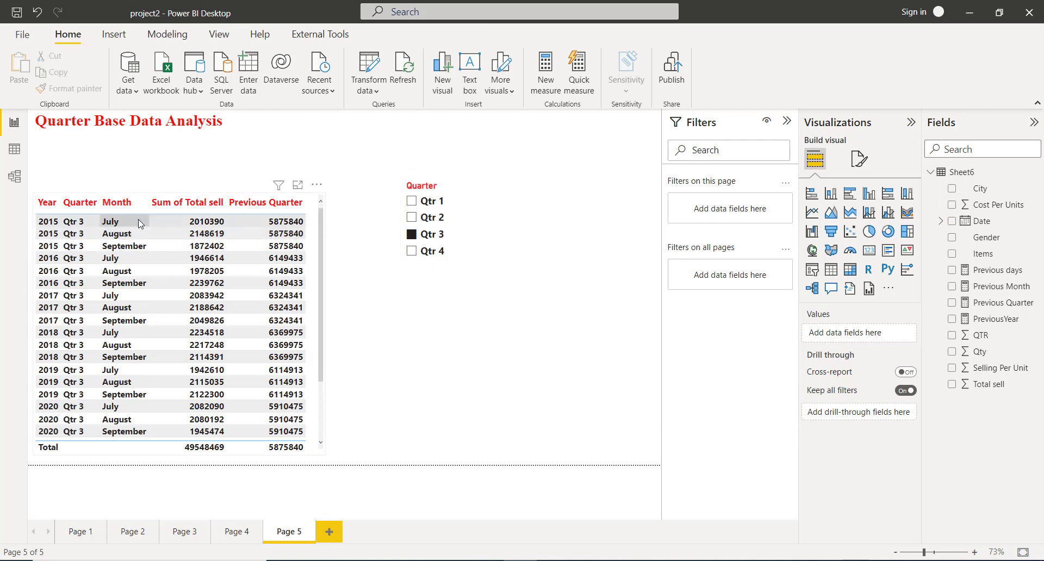
# Check the table's figures for Qtr 1 and clear the Quarter slicer's selection
pyautogui.click(417, 205)
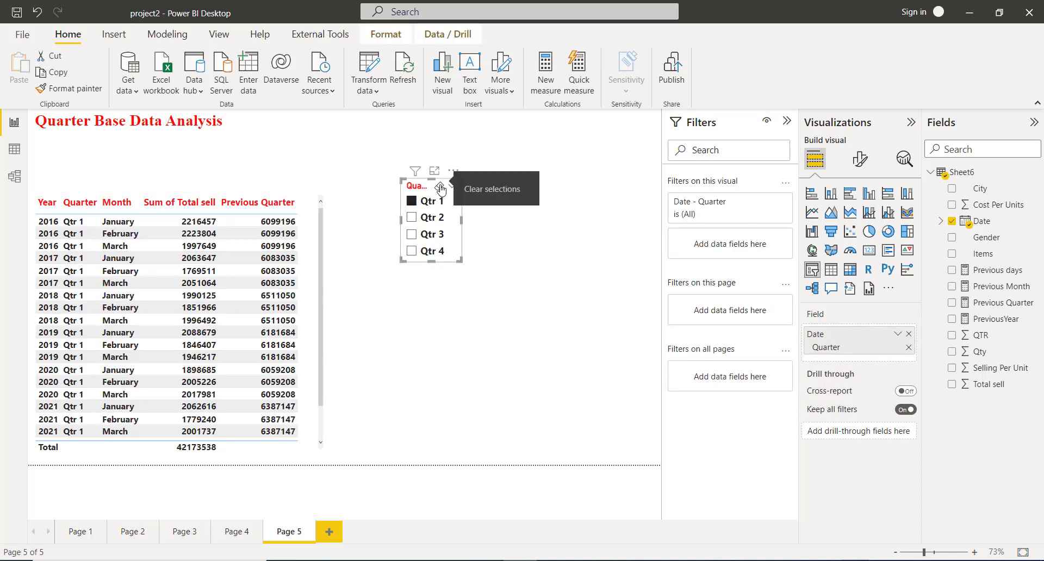
pyautogui.click(443, 186)
pyautogui.click(526, 265)
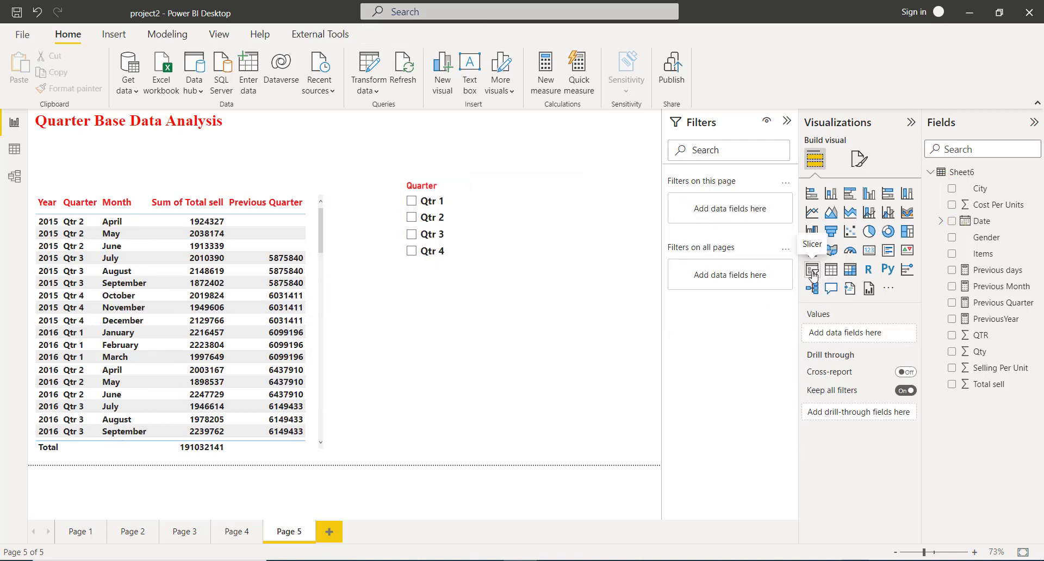
# Add a second slicer beside the Quarter slicer using the Date field and set its type to List
pyautogui.click(812, 270)
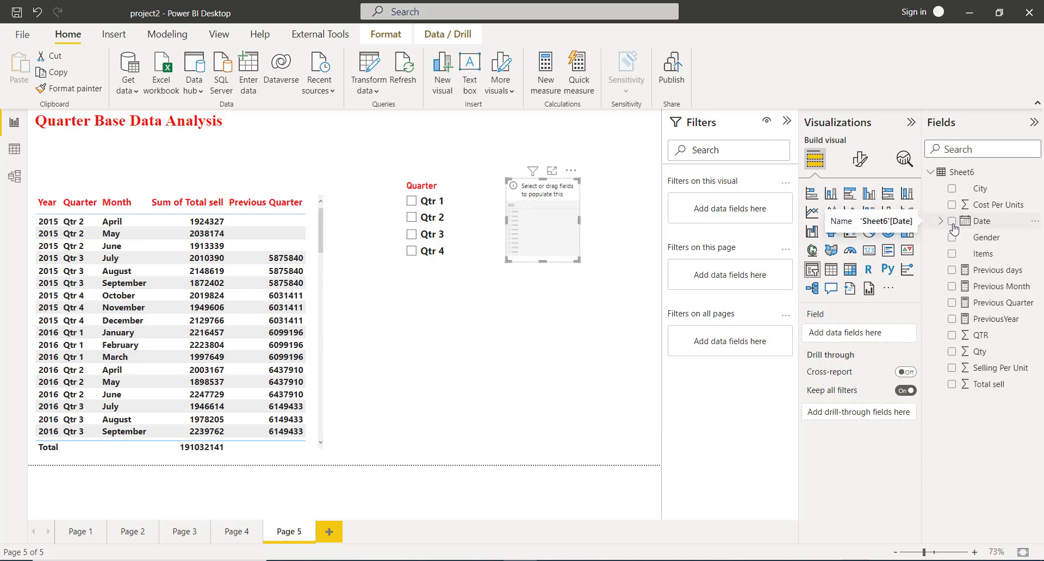
pyautogui.click(952, 222)
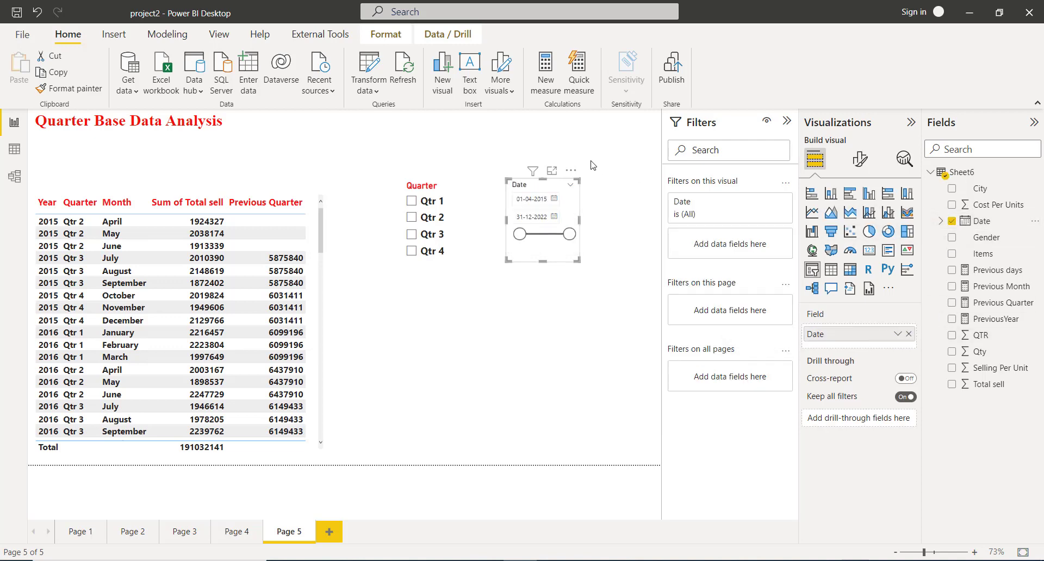
pyautogui.click(571, 185)
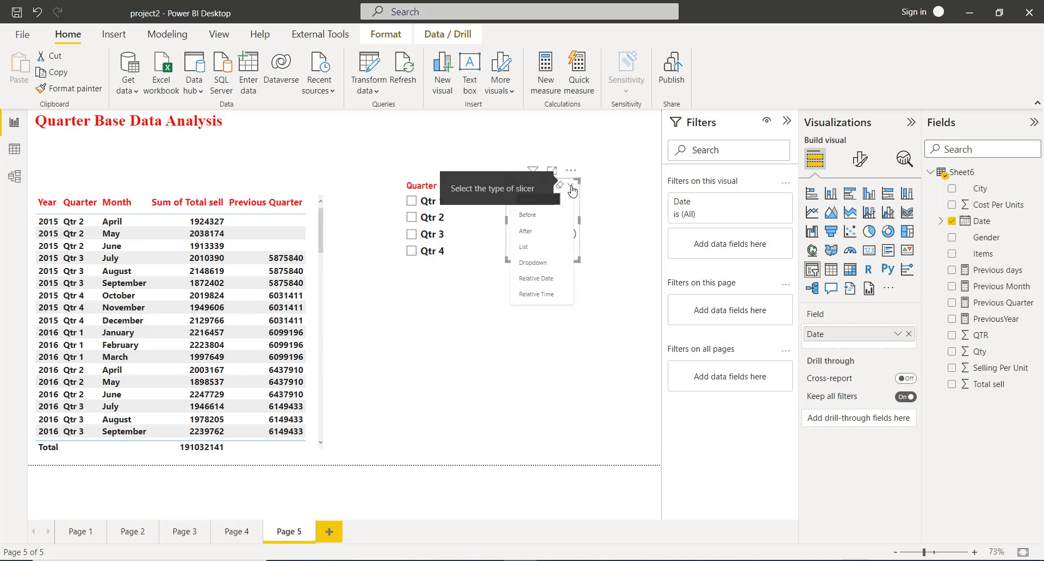
pyautogui.click(525, 247)
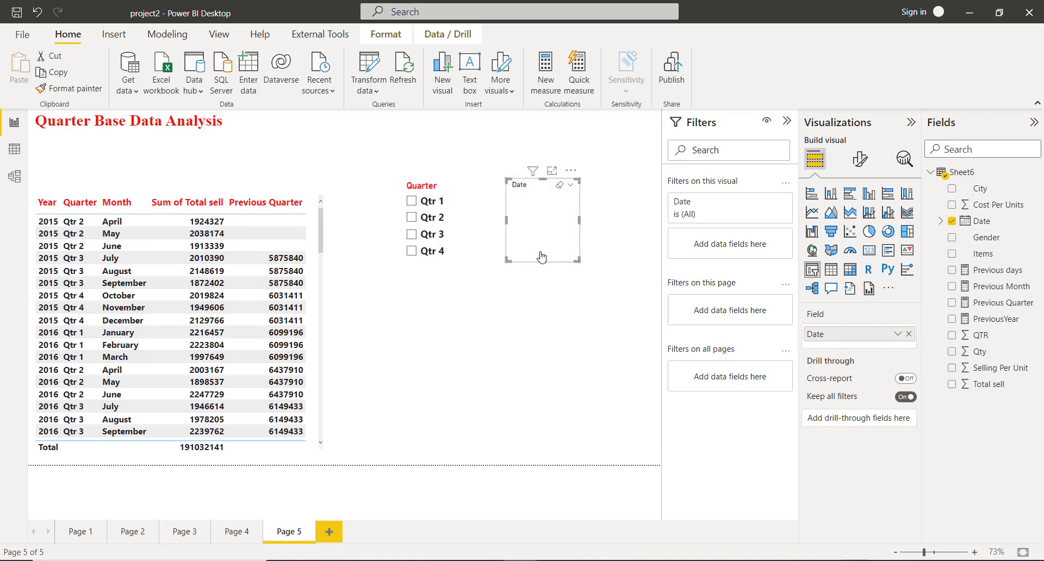
# Switch the new slicer's field to Date Hierarchy and remove the Day, Month and Quarter levels, keeping only Year
pyautogui.click(898, 335)
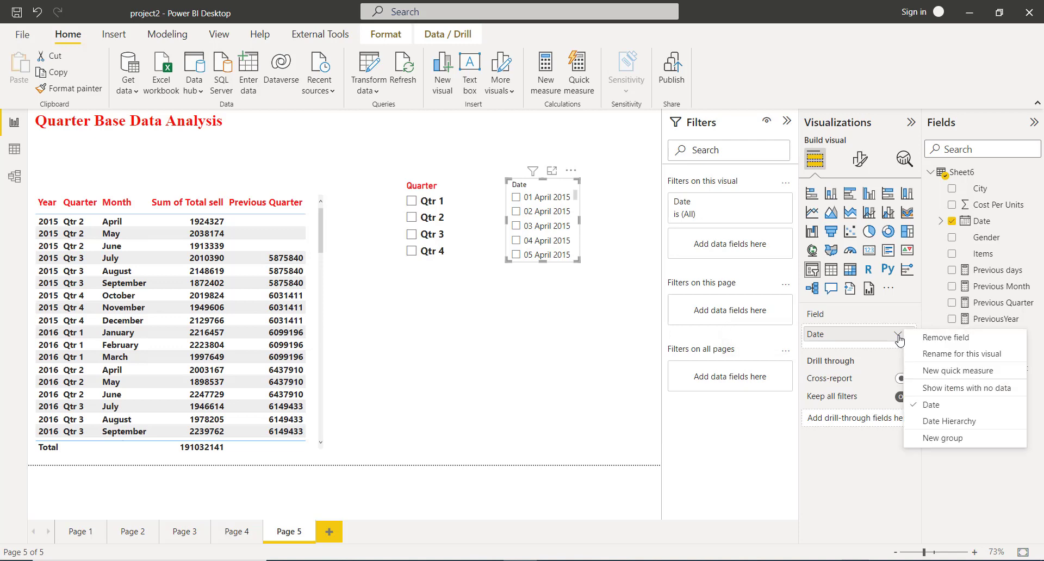
pyautogui.click(936, 422)
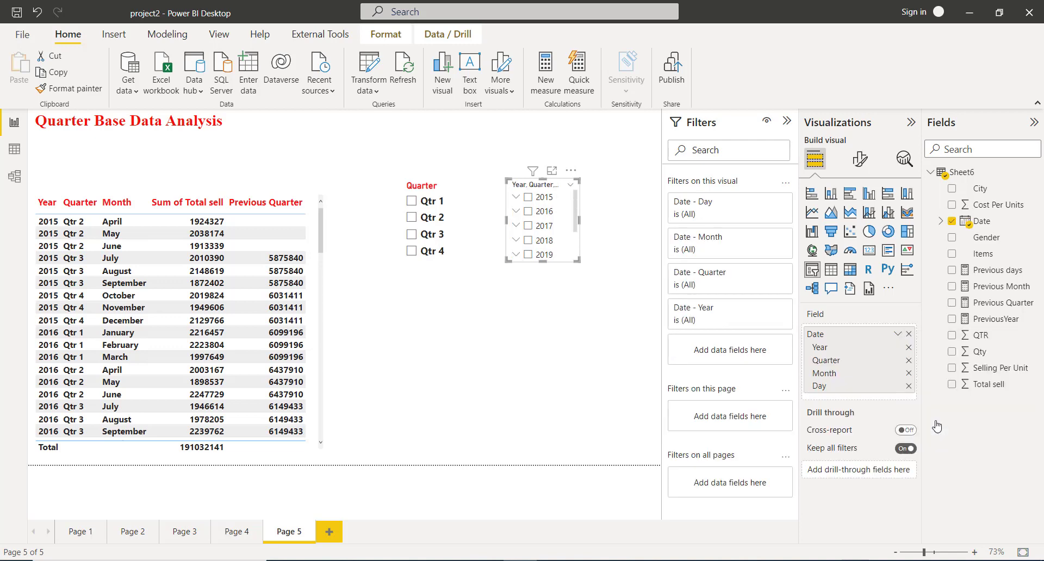
pyautogui.click(909, 387)
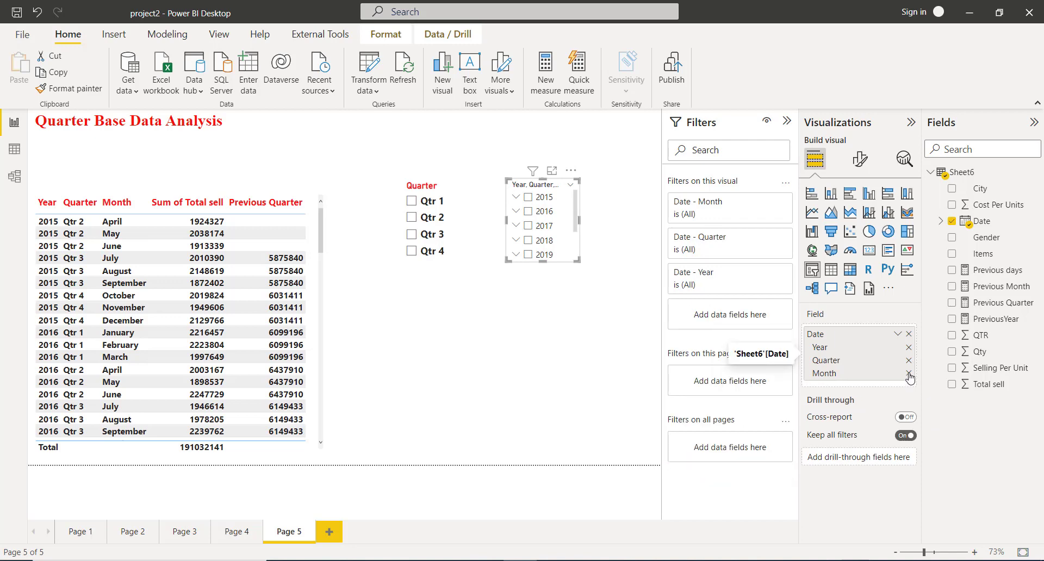
pyautogui.click(910, 375)
pyautogui.click(909, 360)
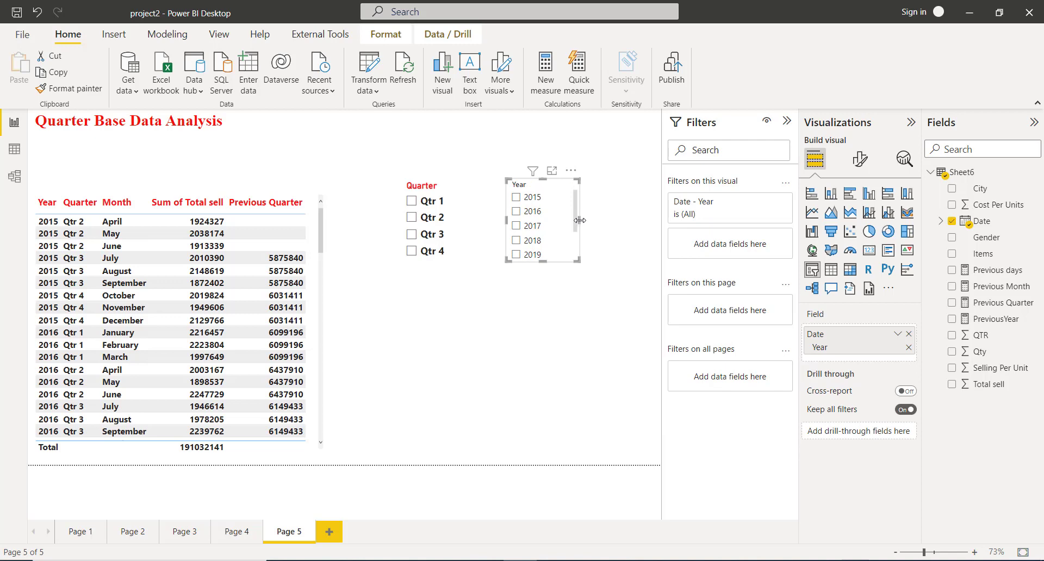
# Narrow the Year slicer and lengthen it to fit all years from 2015 to 2022
pyautogui.moveTo(580, 220)
pyautogui.mouseDown()
pyautogui.moveTo(544, 220)
pyautogui.moveTo(564, 220)
pyautogui.mouseUp()
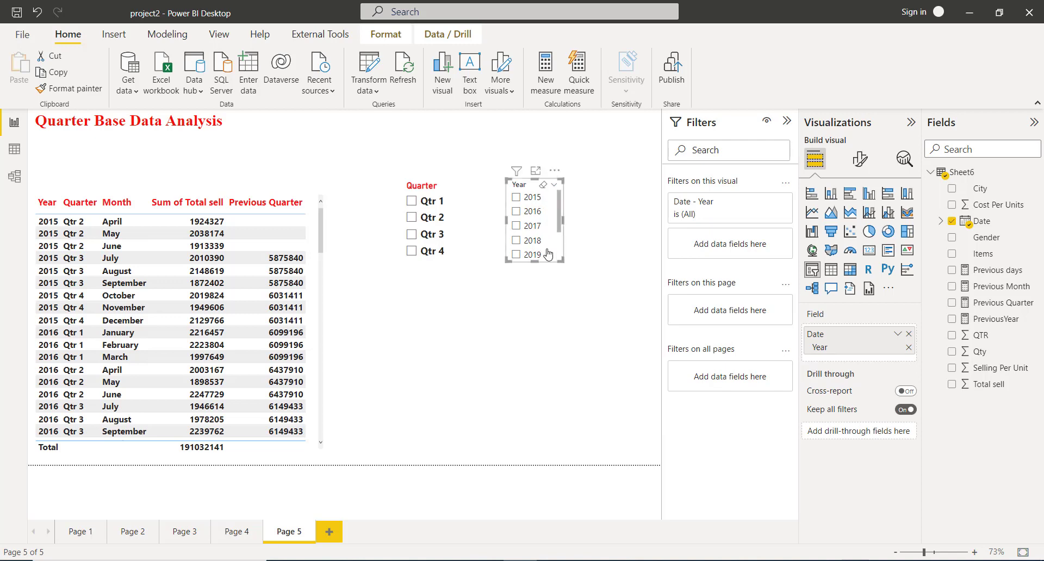
pyautogui.moveTo(534, 262); pyautogui.dragTo(536, 310)
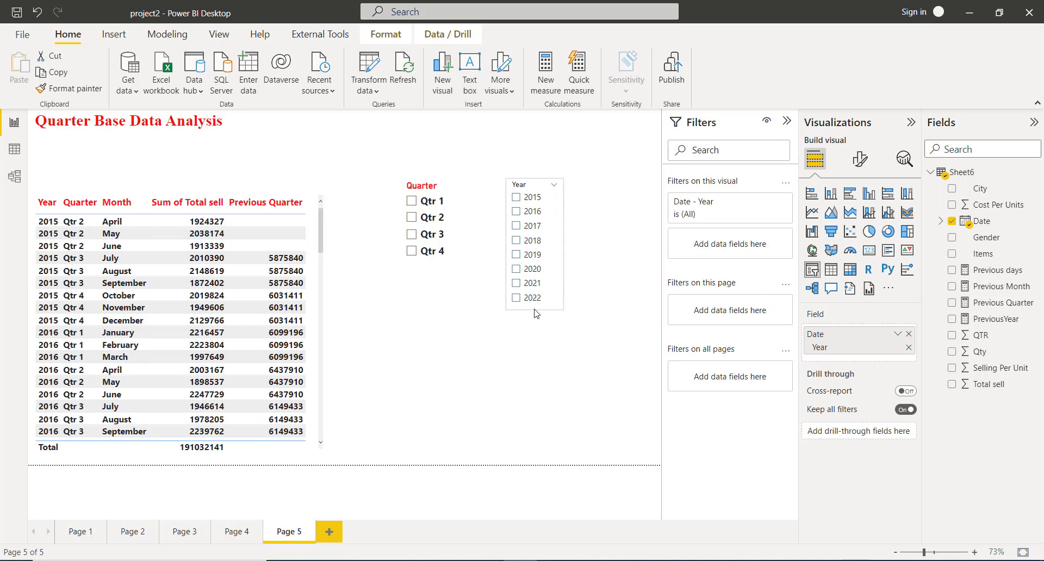
pyautogui.click(860, 158)
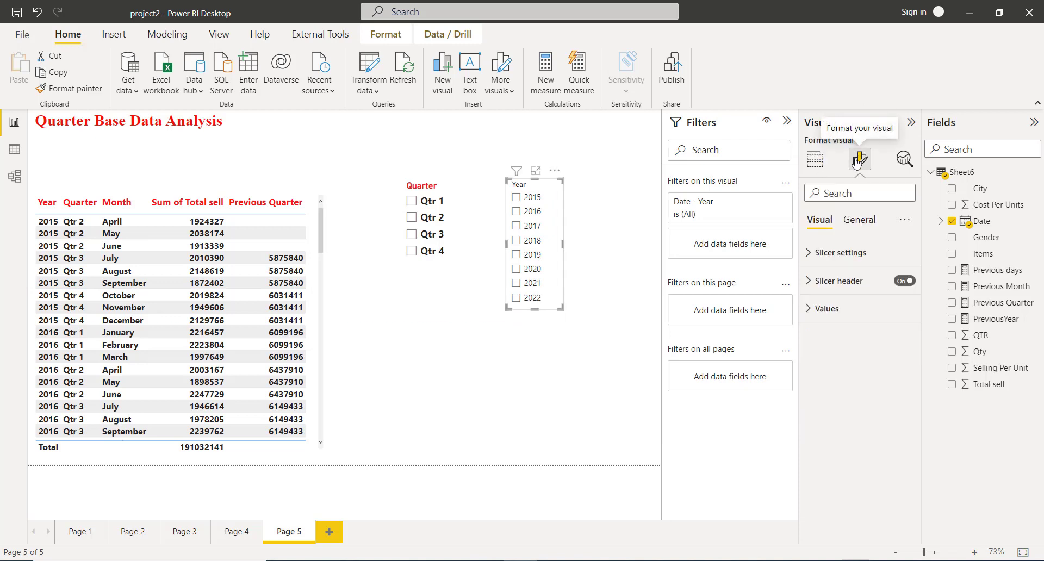
pyautogui.click(606, 141)
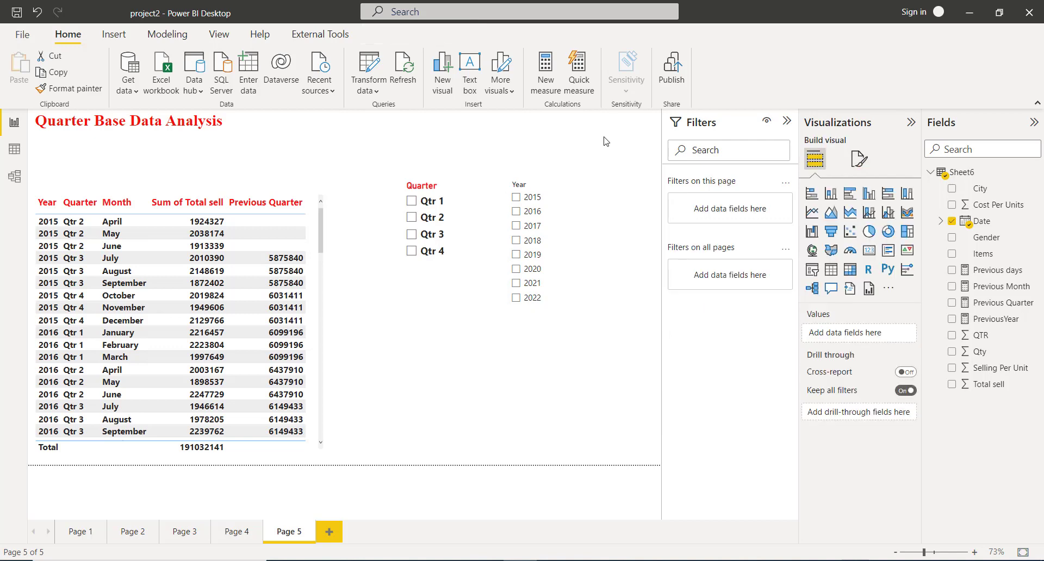
# Copy the Quarter slicer's formatting to the Year slicer with Format painter and clear the selections in both slicers
pyautogui.click(433, 208)
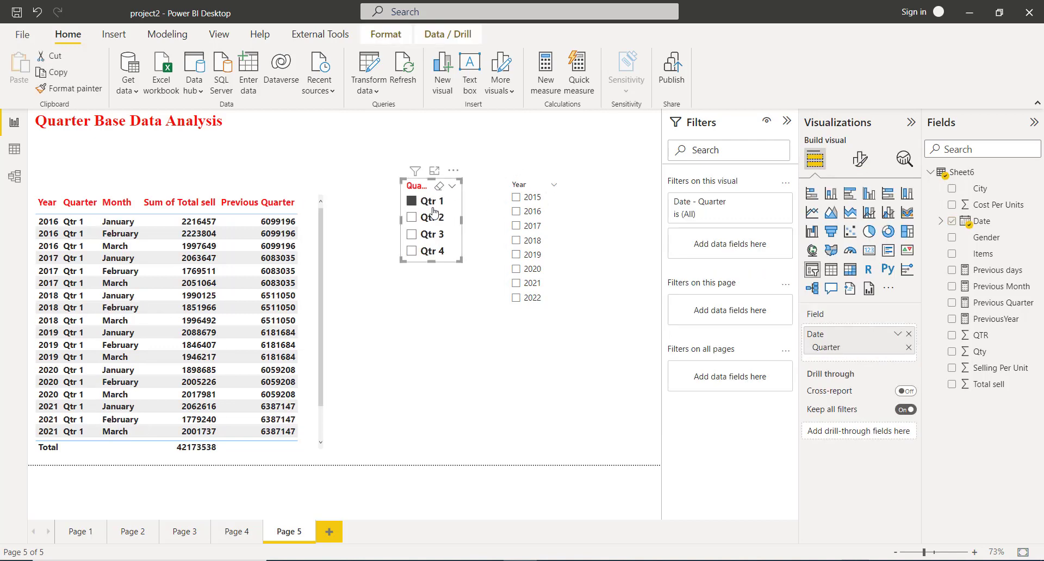
pyautogui.click(83, 94)
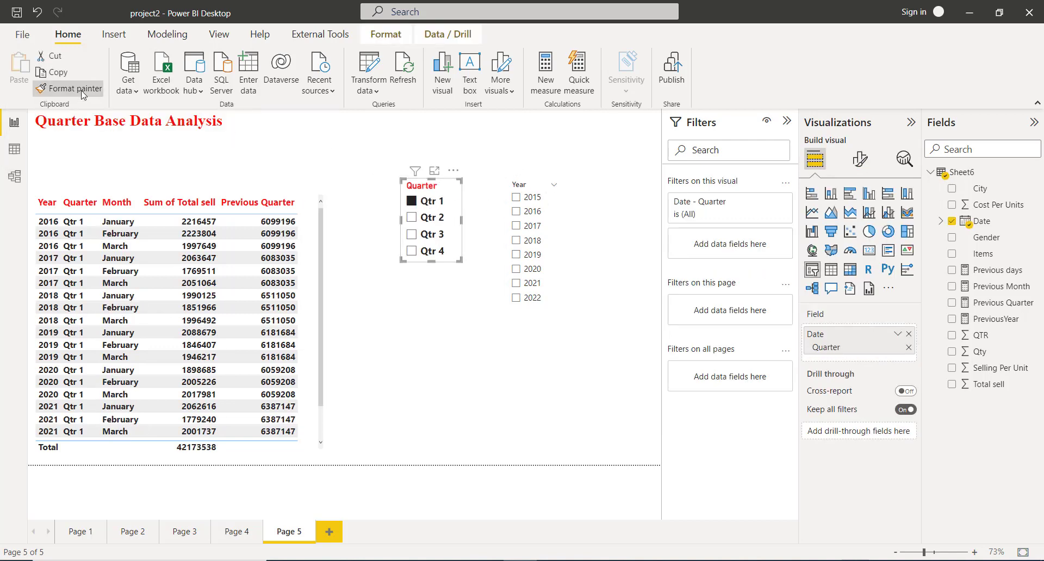
pyautogui.click(522, 195)
pyautogui.click(523, 196)
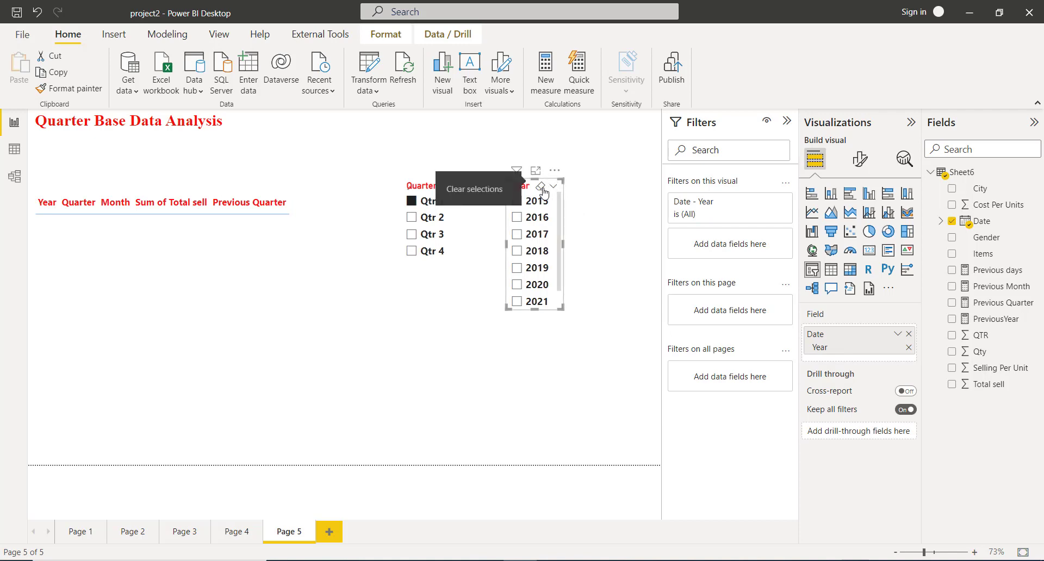
pyautogui.click(542, 187)
pyautogui.click(439, 187)
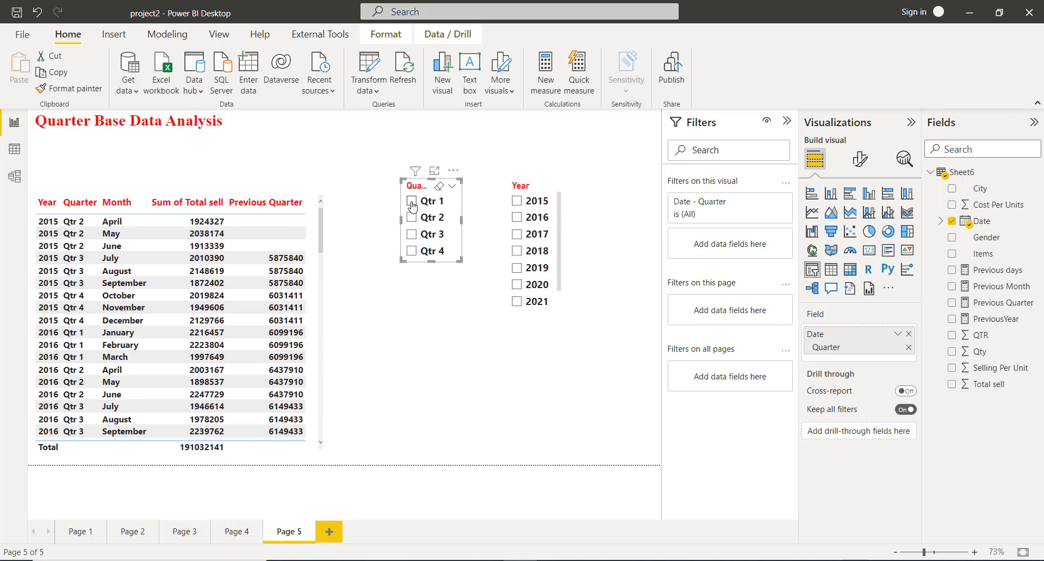
# Filter the table to 2015 and compare total sales with the Previous Quarter values for Qtr 1, Qtr 3 and Qtr 4
pyautogui.click(518, 205)
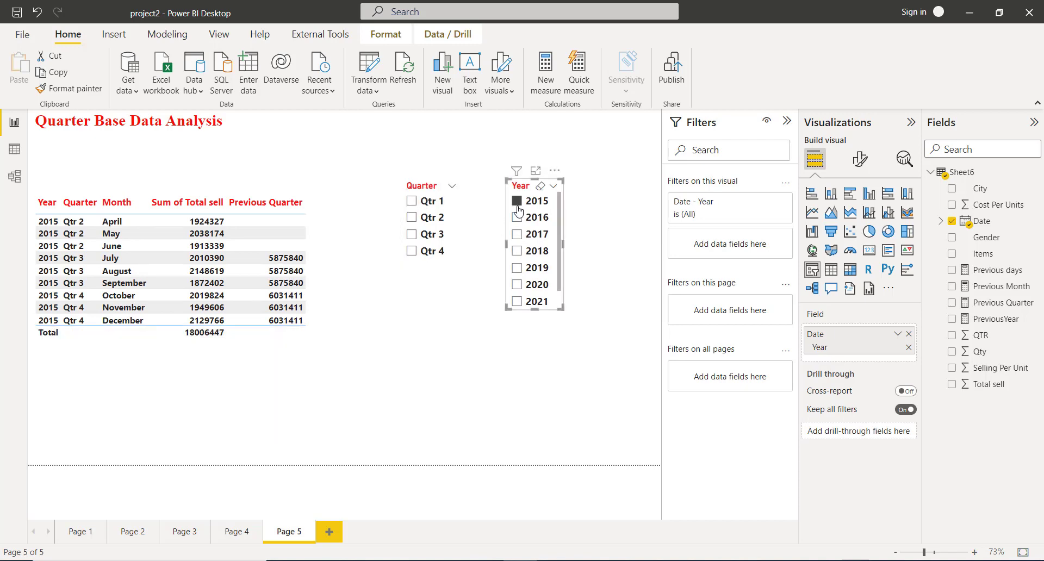
pyautogui.click(412, 202)
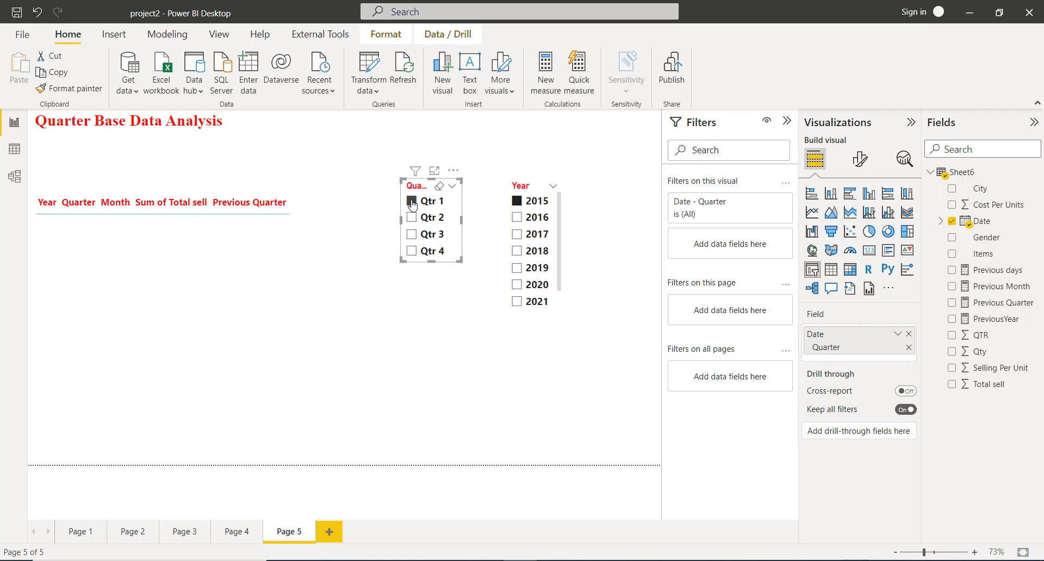
pyautogui.click(412, 201)
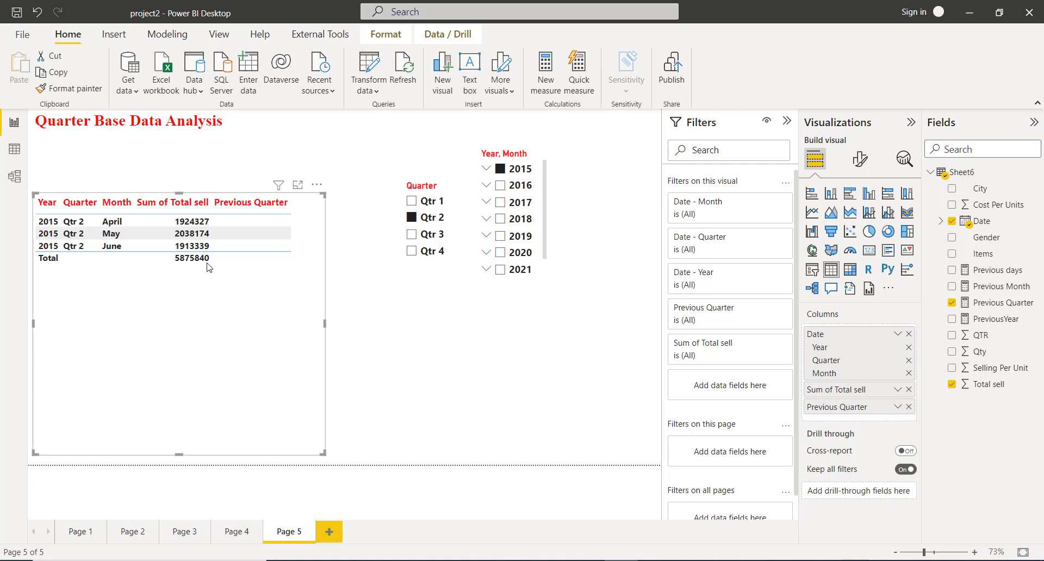
pyautogui.click(412, 235)
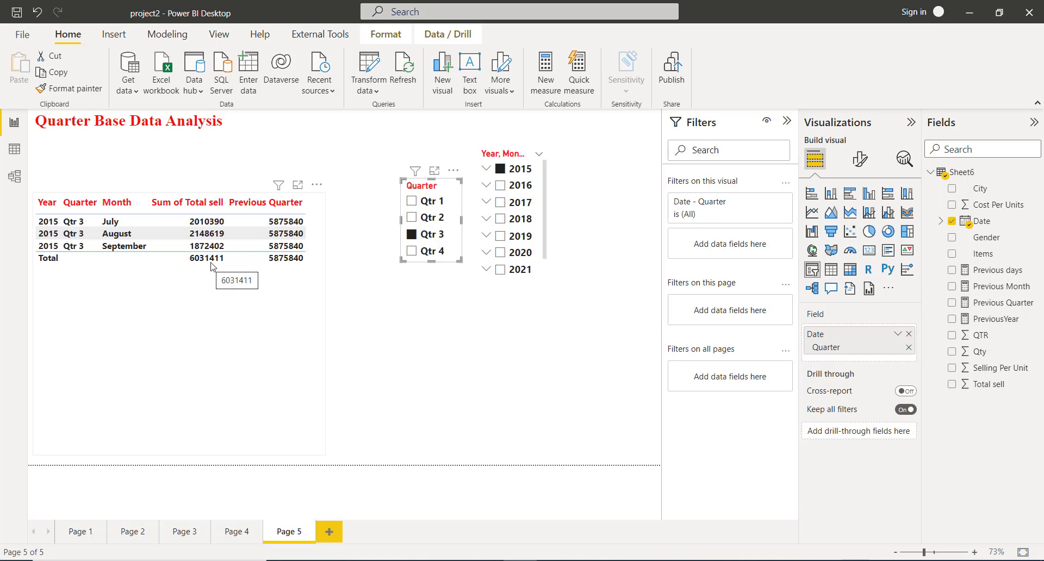
pyautogui.click(411, 251)
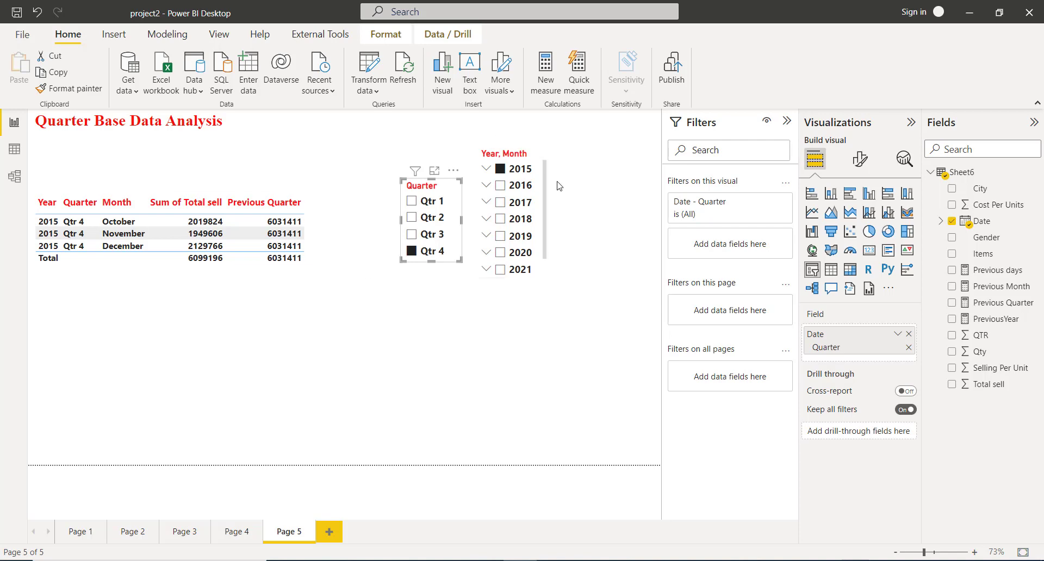
# Filter the table to 2022, first for Qtr 1 and finally for Qtr 2
pyautogui.moveTo(546, 197); pyautogui.dragTo(547, 255)
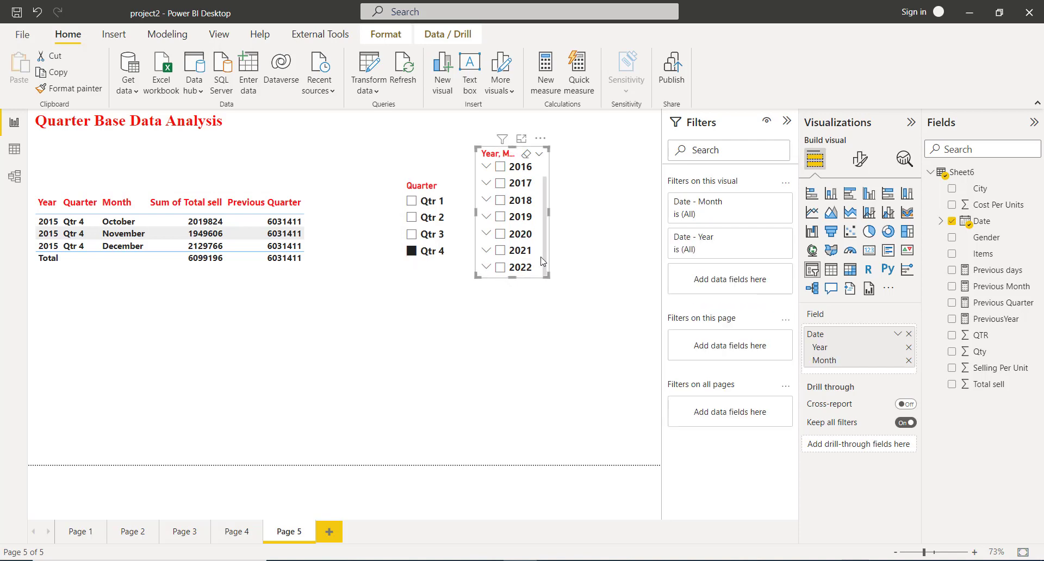
pyautogui.click(412, 201)
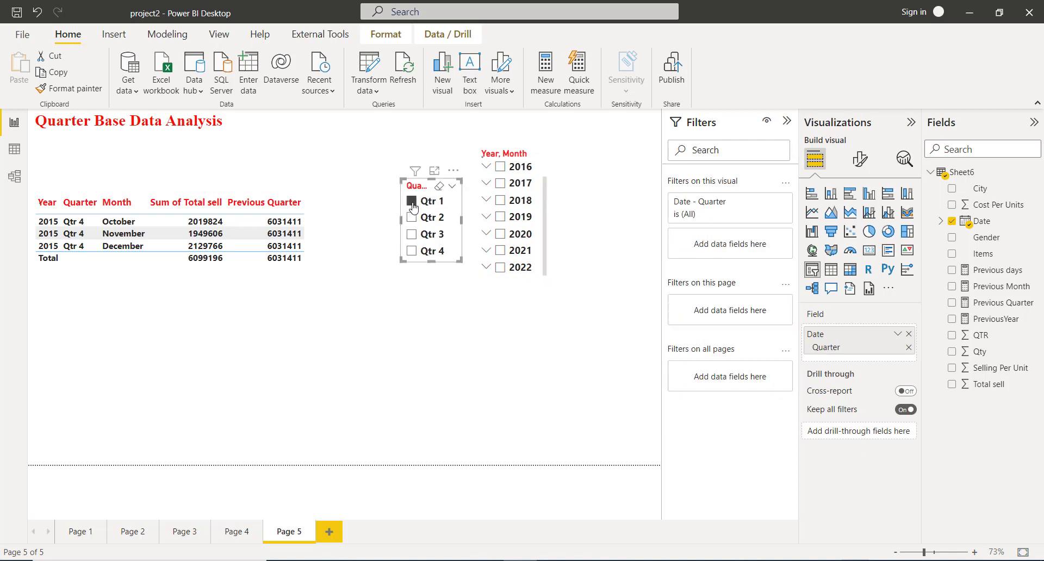
pyautogui.click(500, 269)
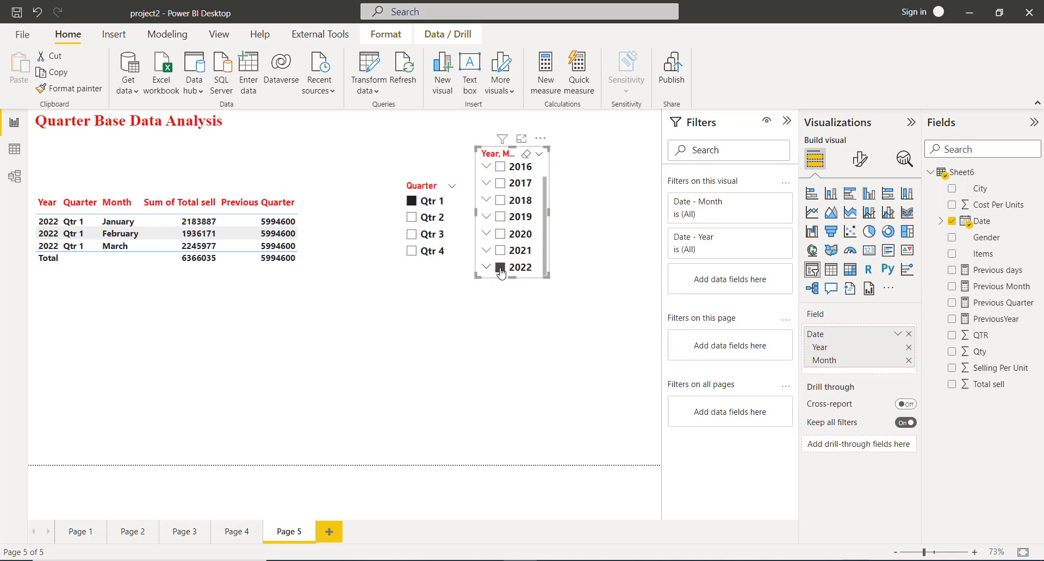
pyautogui.click(412, 218)
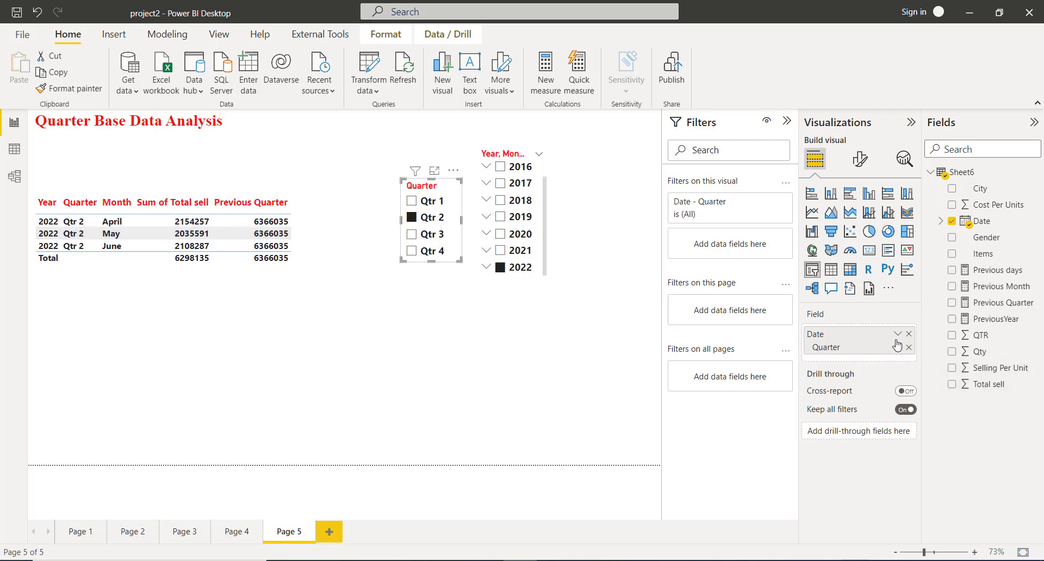
# Remove the Month level from the table's Date hierarchy, keeping Year and Quarter
pyautogui.click(225, 256)
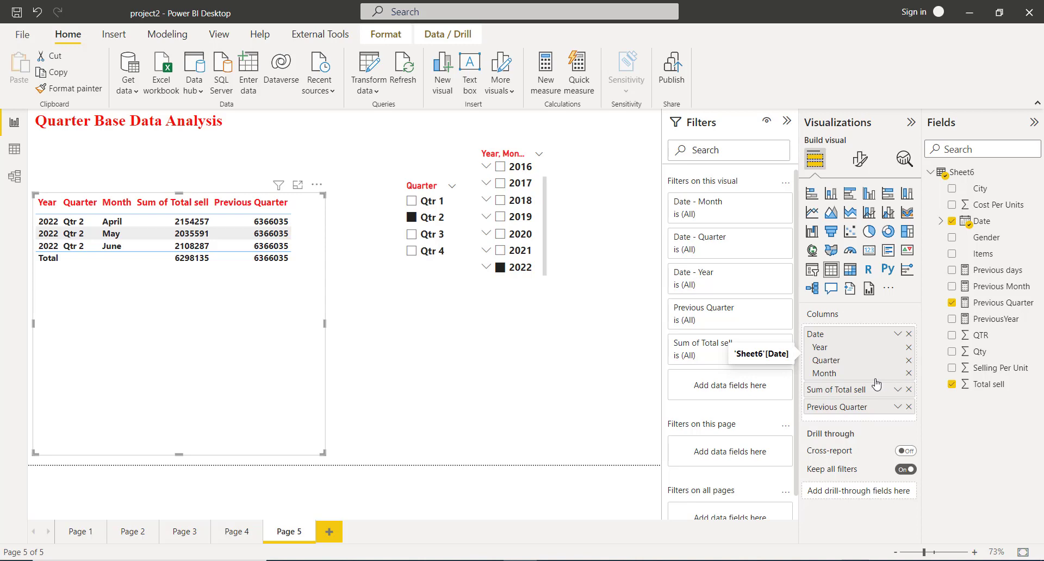
pyautogui.click(908, 373)
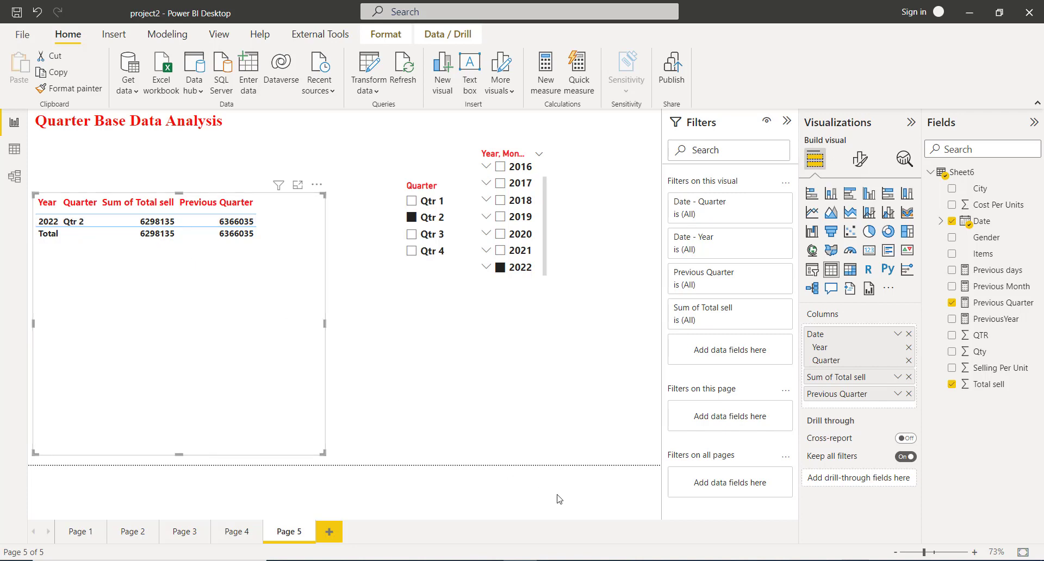
# Switch to the project workbook in Excel and filter Sheet6's Date column to April, May and June 2022 only
pyautogui.click(552, 560)
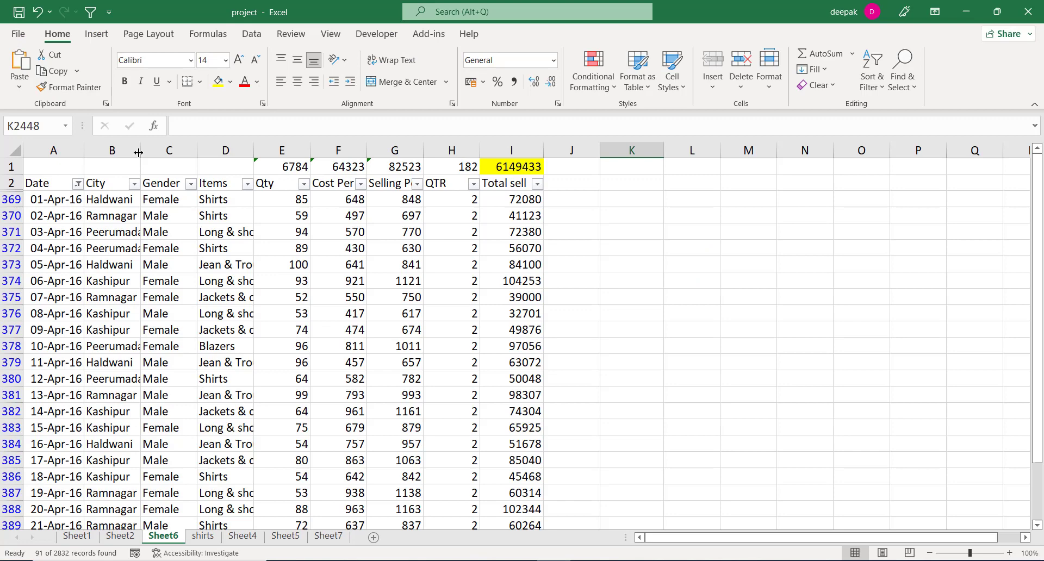
pyautogui.click(78, 184)
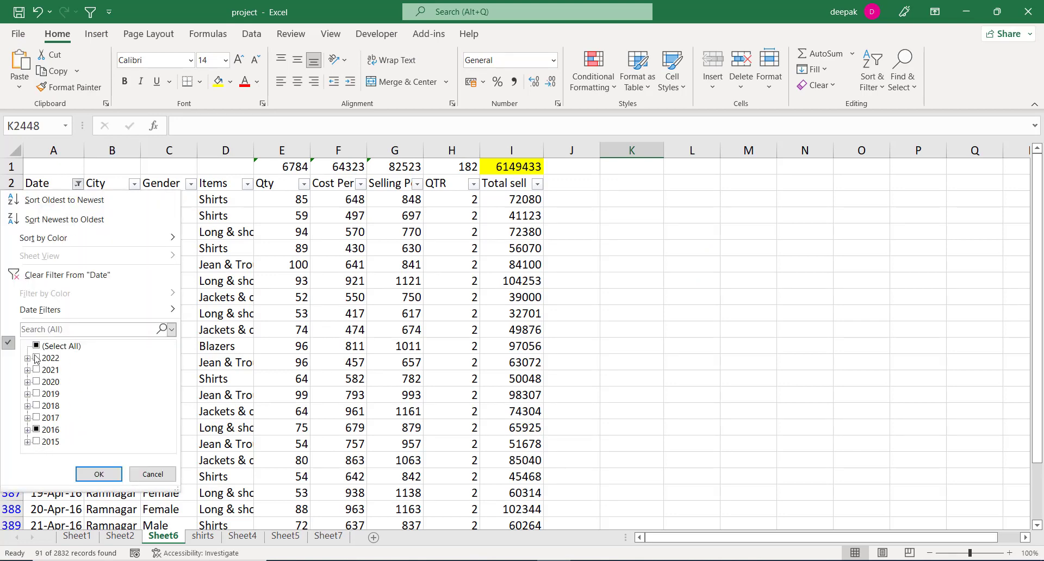
pyautogui.click(37, 347)
pyautogui.click(36, 346)
pyautogui.click(27, 358)
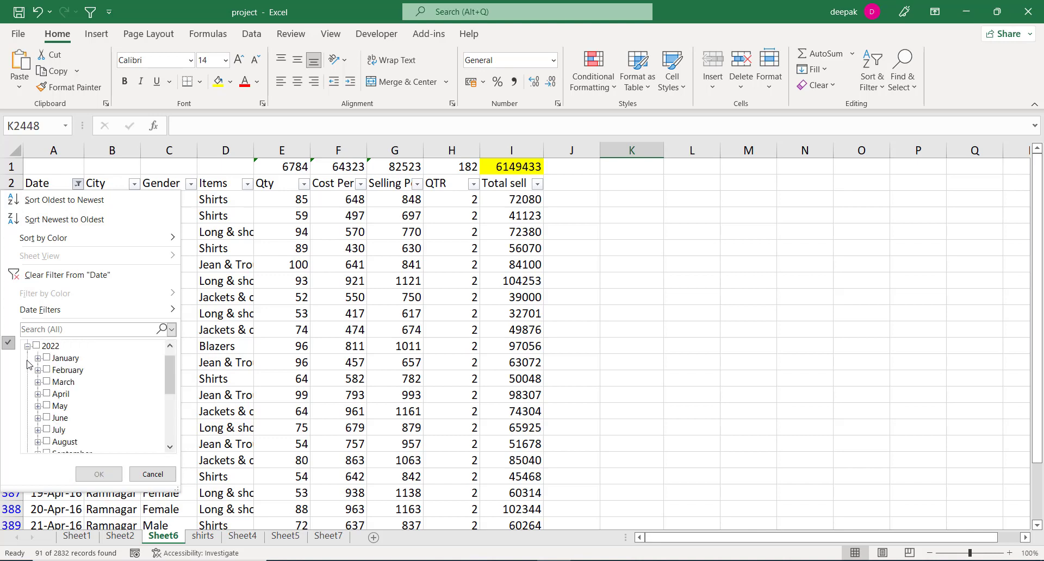
pyautogui.click(47, 394)
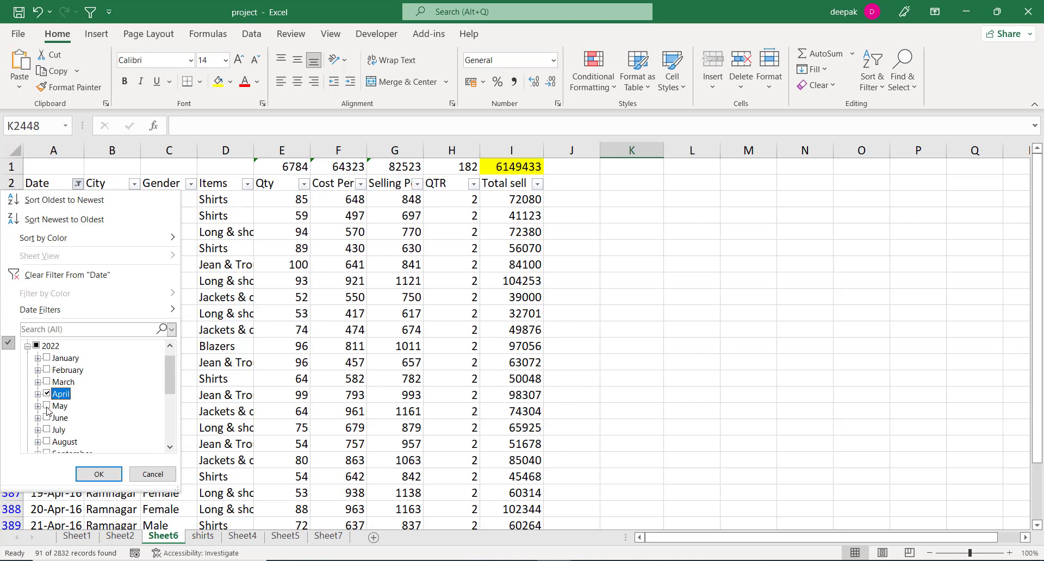
pyautogui.click(48, 406)
pyautogui.click(47, 418)
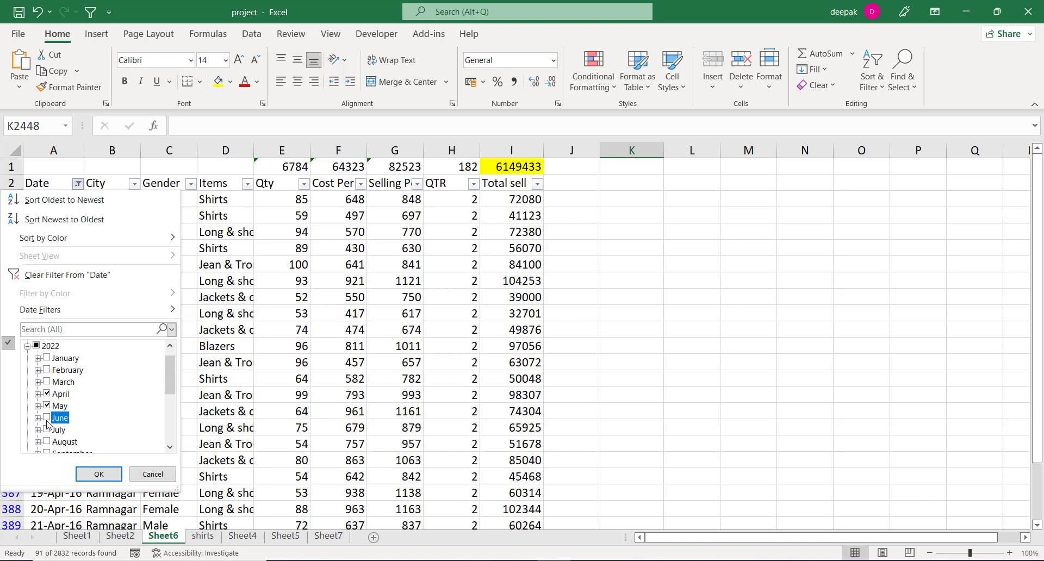
pyautogui.click(99, 475)
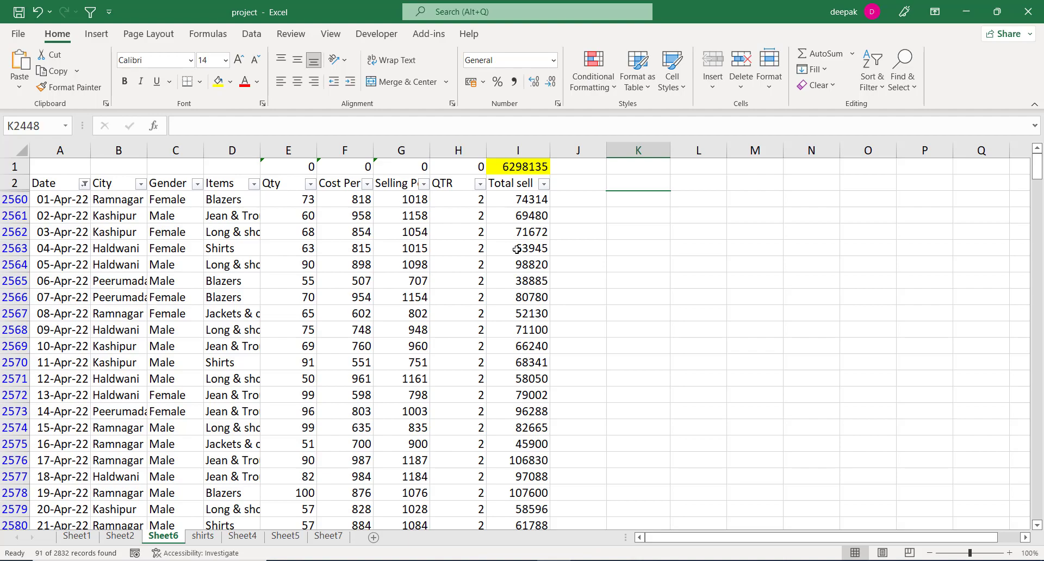
# Check the Qtr 2 2022 total against Power BI, and filter Sheet6's Date column in Excel to January, February and March 2022 only
pyautogui.hotkey('alt', 'Tab')
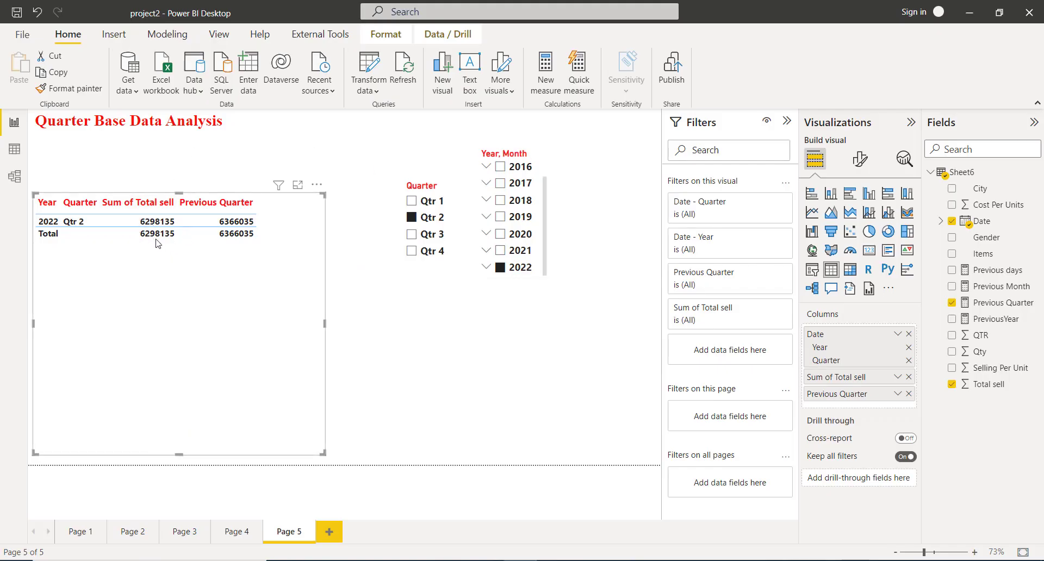
pyautogui.hotkey('alt', 'Tab')
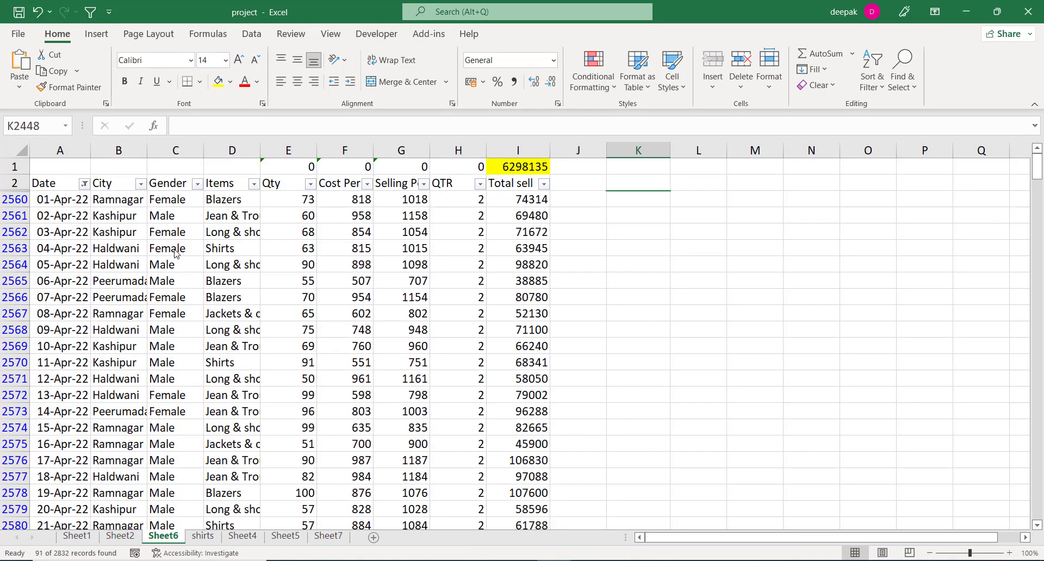
pyautogui.click(85, 184)
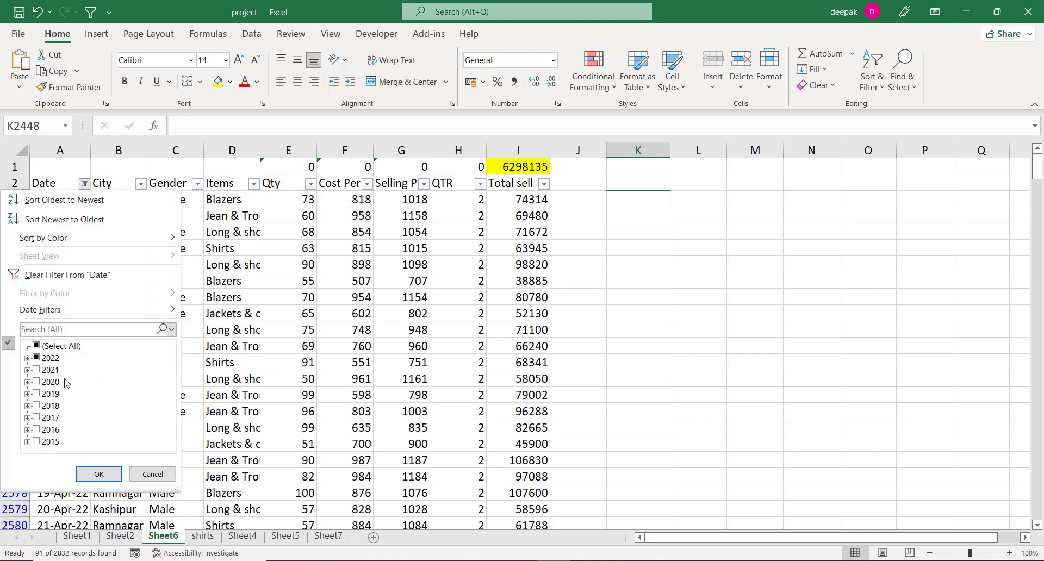
pyautogui.click(27, 359)
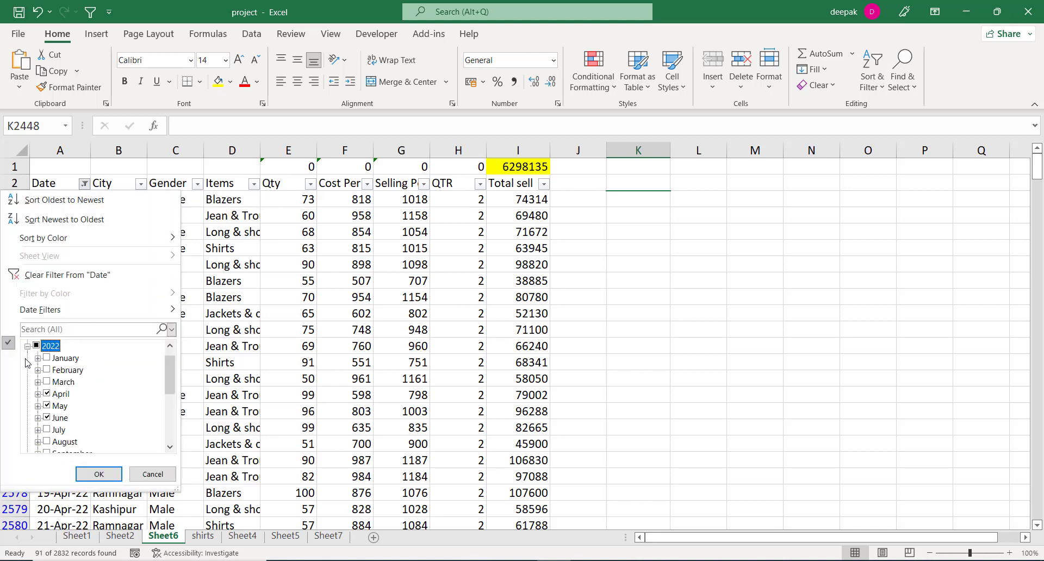
pyautogui.click(47, 394)
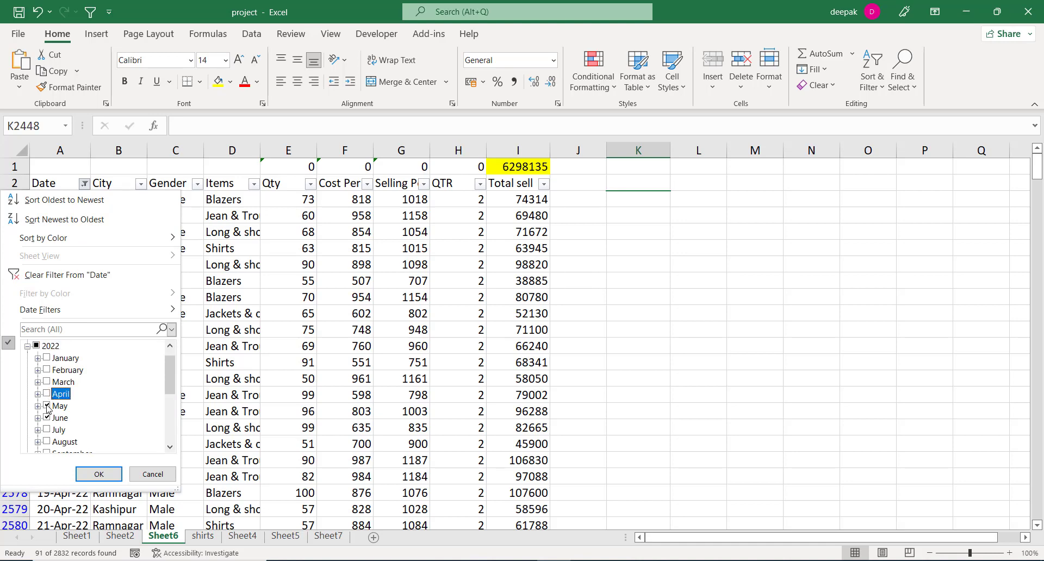
pyautogui.click(48, 407)
pyautogui.click(48, 418)
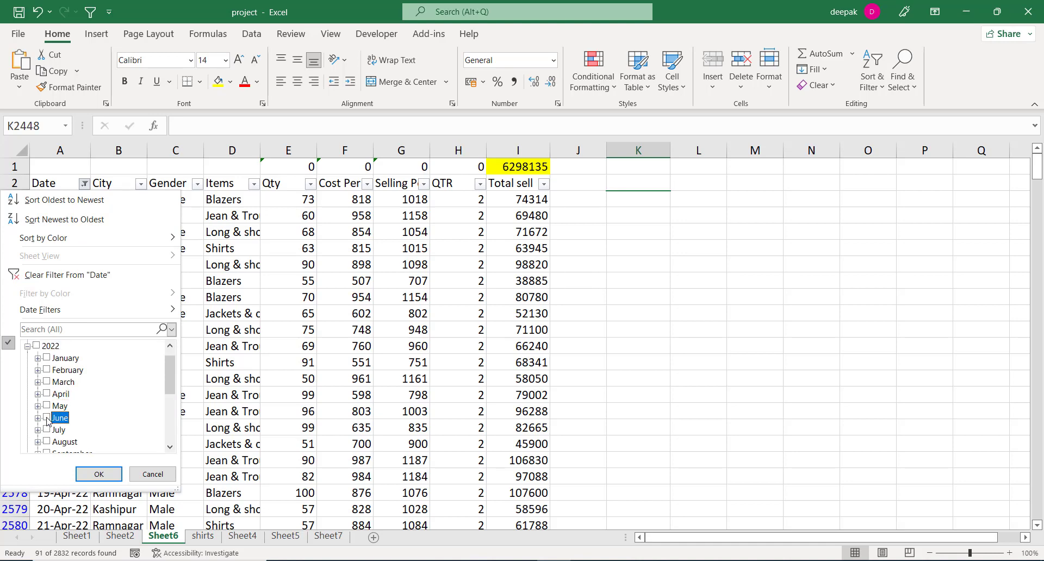
pyautogui.click(46, 359)
pyautogui.click(47, 371)
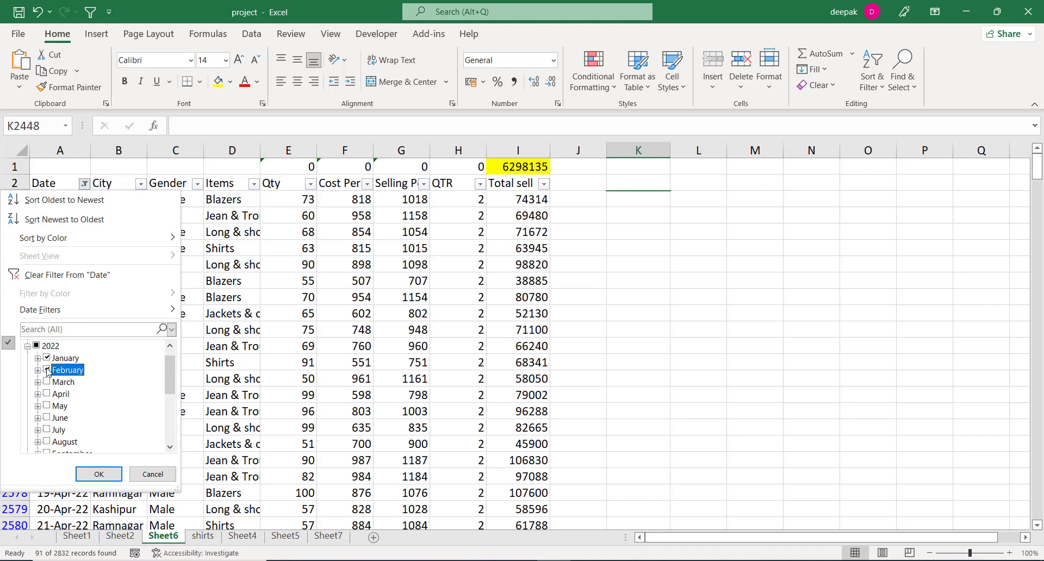
pyautogui.click(47, 383)
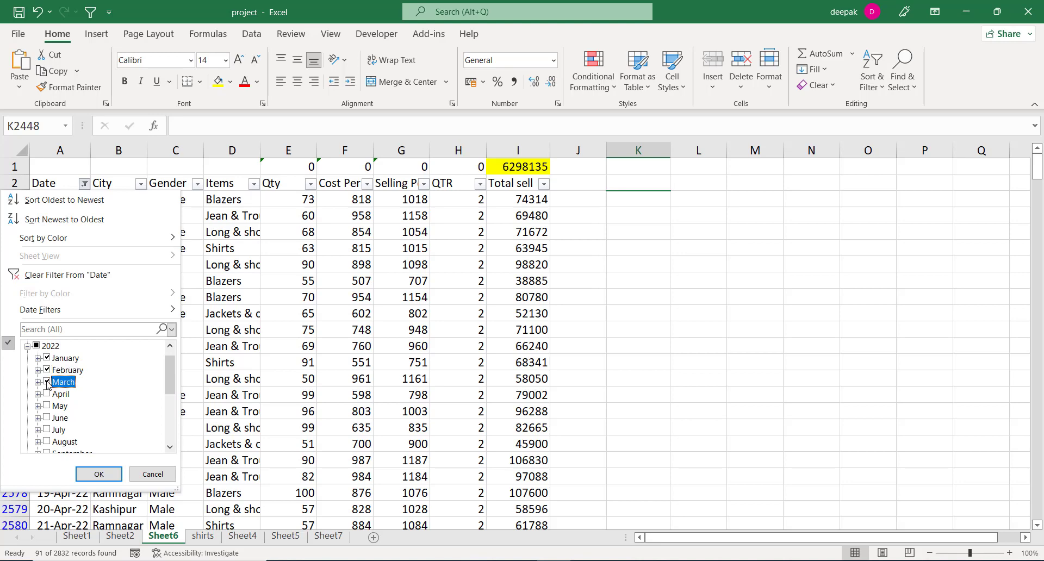
pyautogui.click(106, 475)
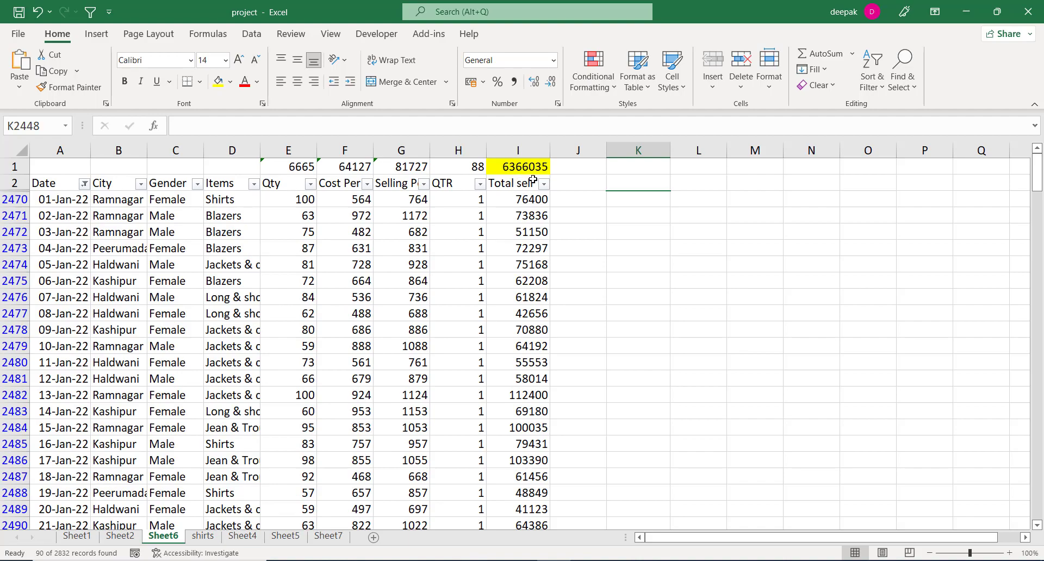
# Switch to Power BI, compare its Previous Quarter value with Excel's total, and view the 2022 table for Qtr 4 and Qtr 3
pyautogui.hotkey('alt', 'Tab')
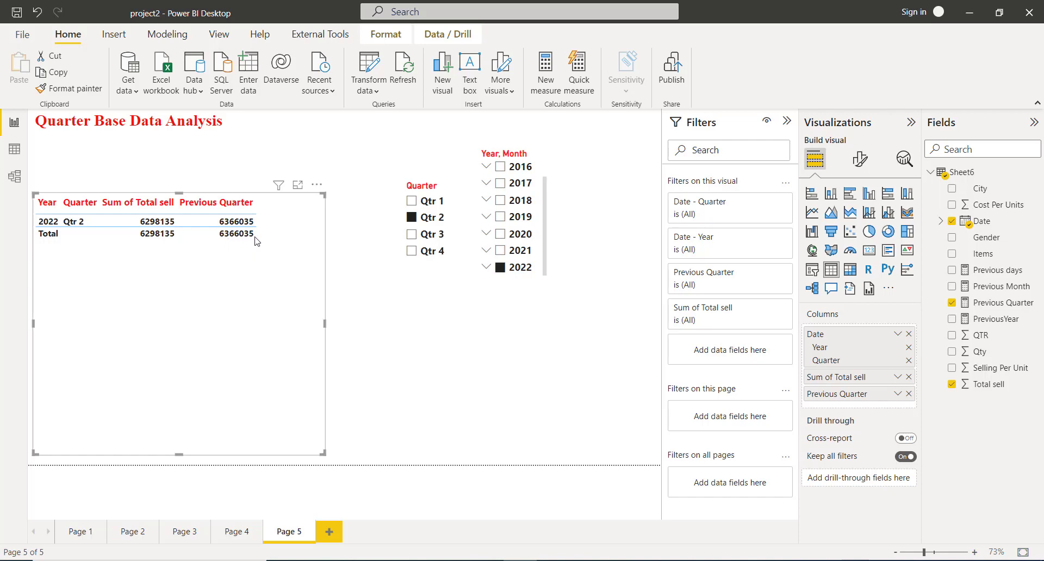
pyautogui.click(411, 252)
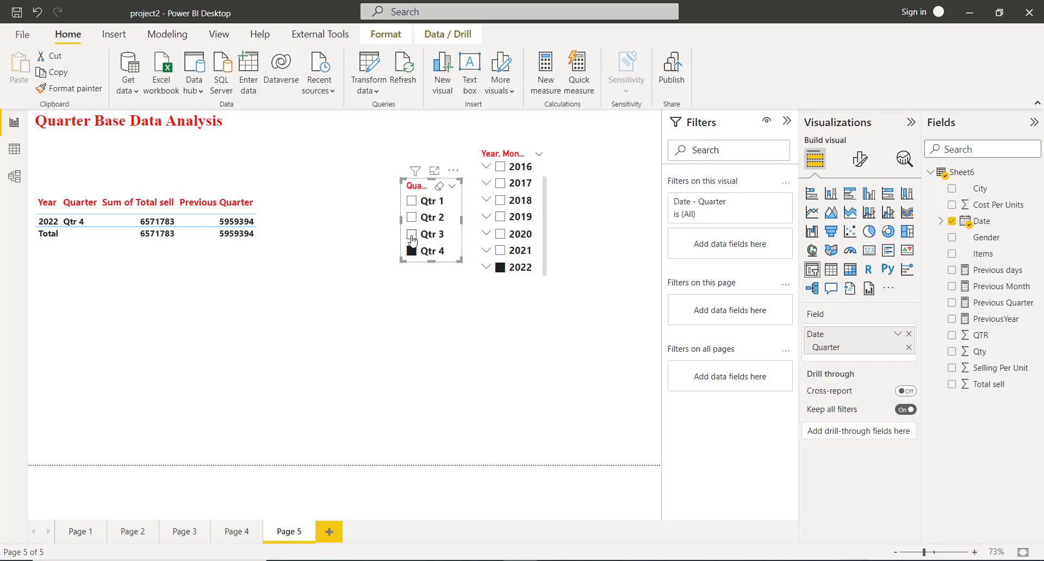
pyautogui.click(412, 236)
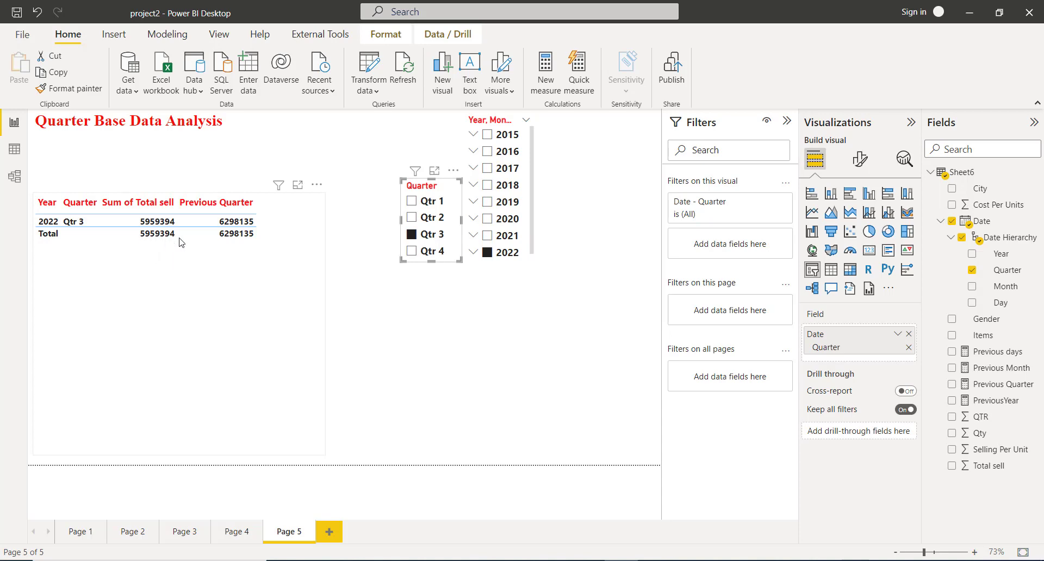
pyautogui.click(411, 254)
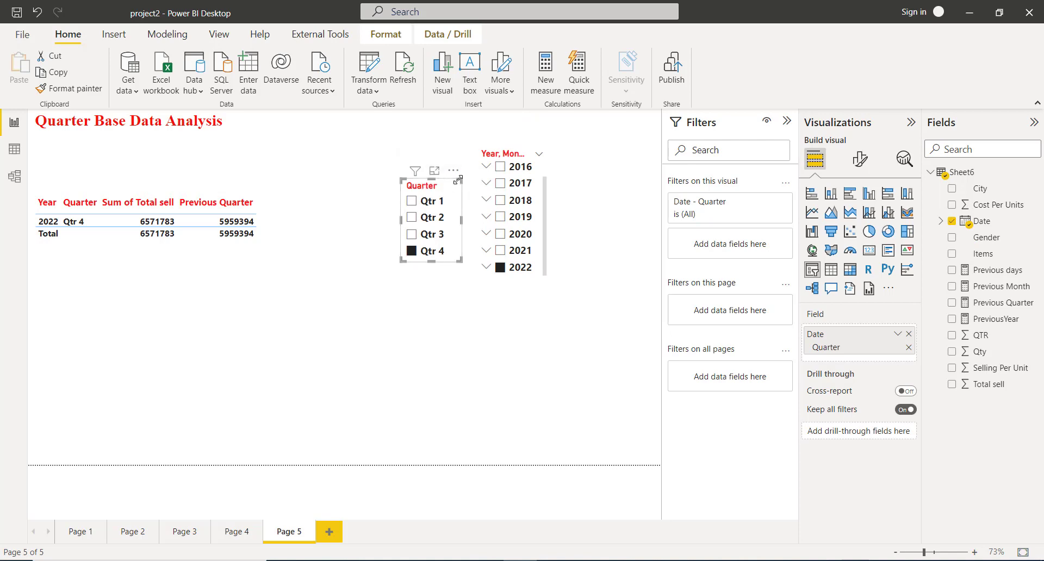
# Clear all selections in both the Quarter slicer and the Year, Month slicer
pyautogui.click(439, 186)
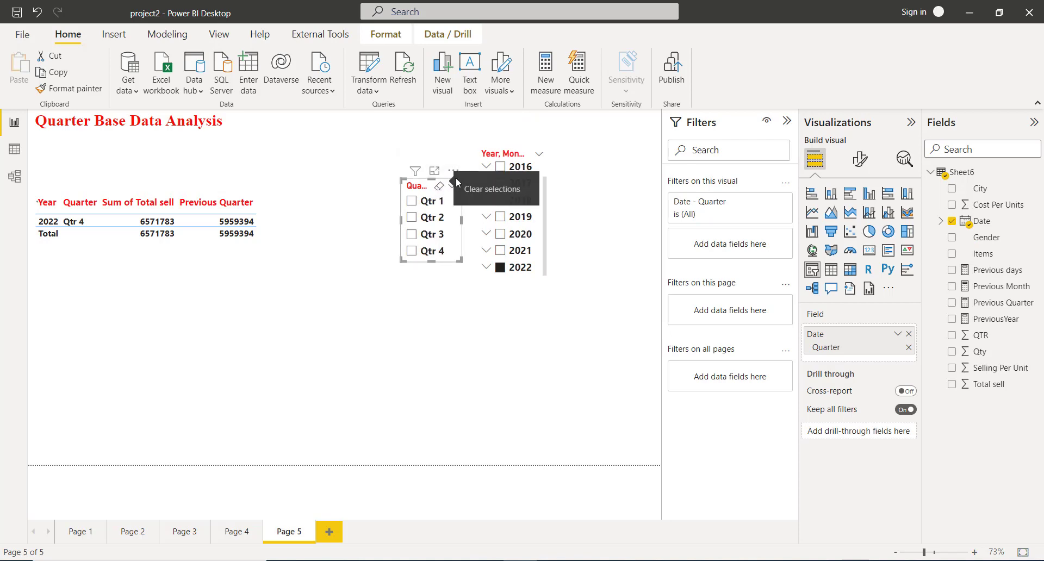
pyautogui.click(525, 153)
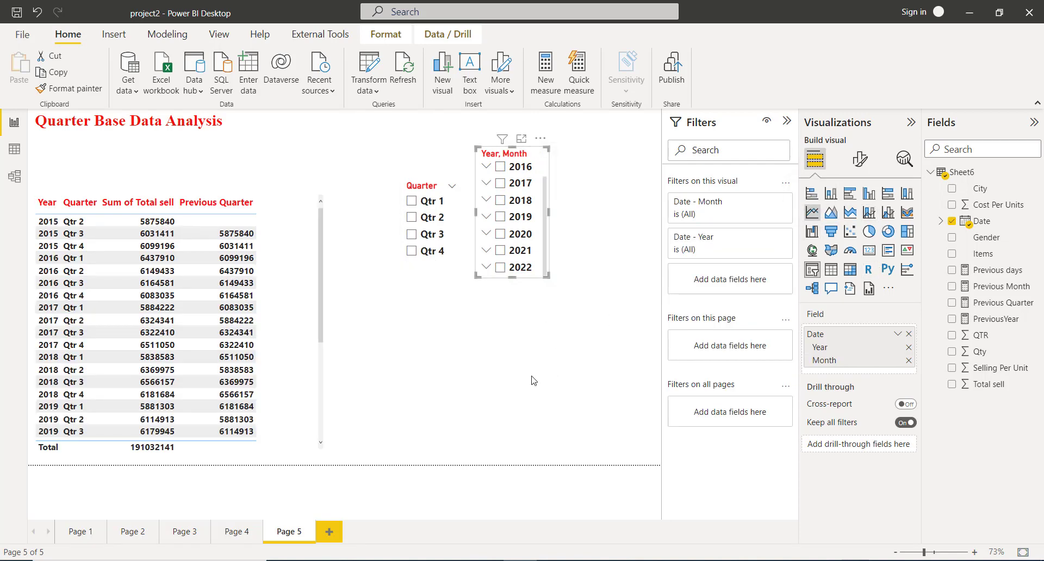
# Add a separate line chart visual, place it in the empty area below the slicers and widen it
pyautogui.click(812, 213)
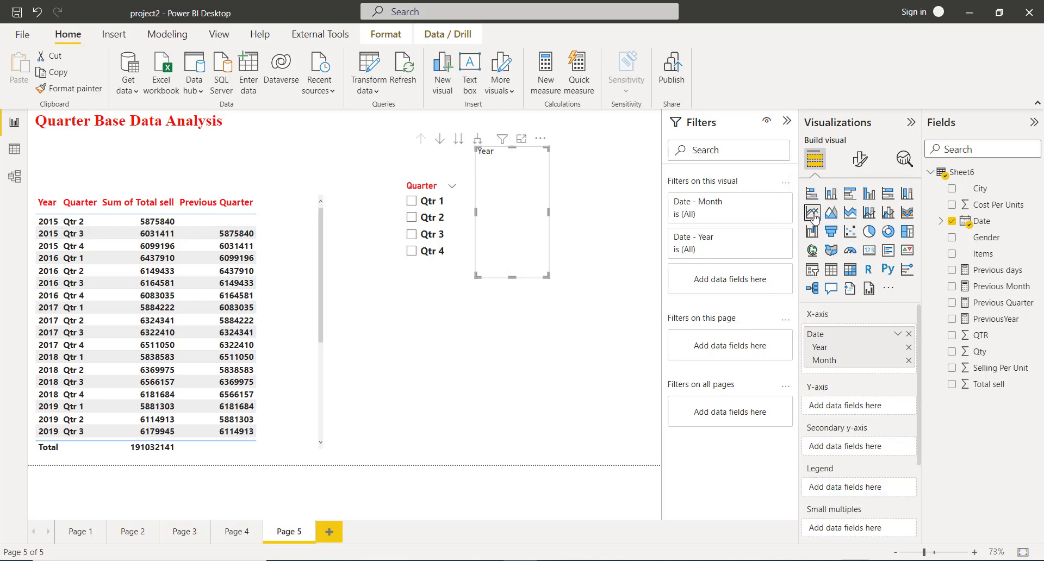
pyautogui.hotkey('ctrl', 'z')
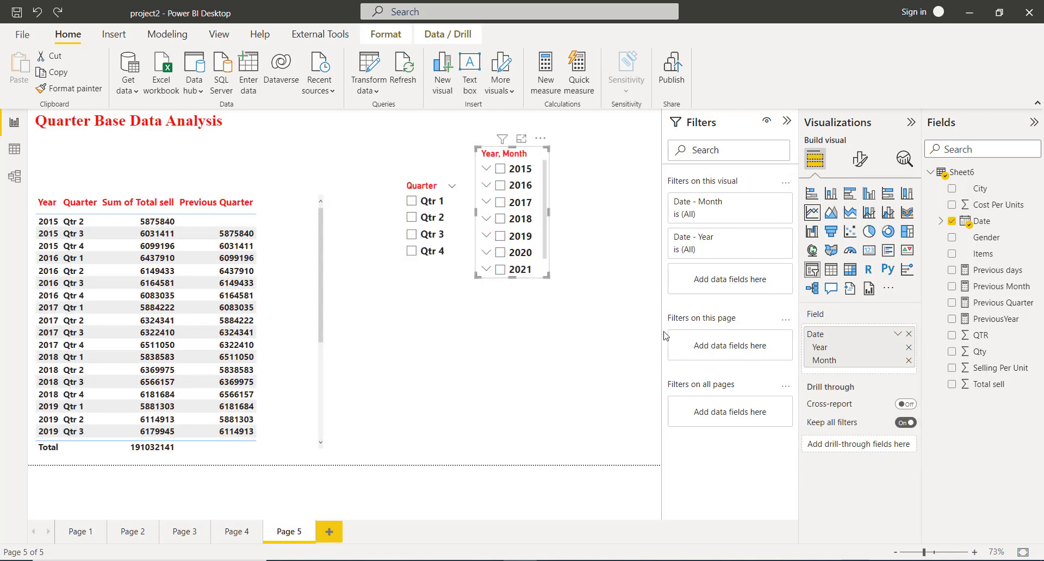
pyautogui.click(591, 345)
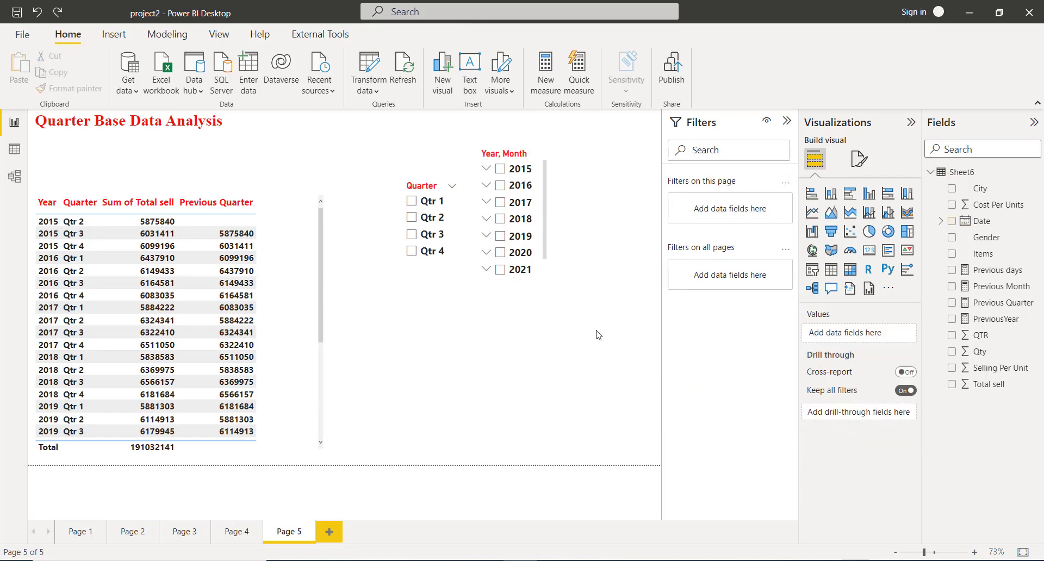
pyautogui.click(812, 217)
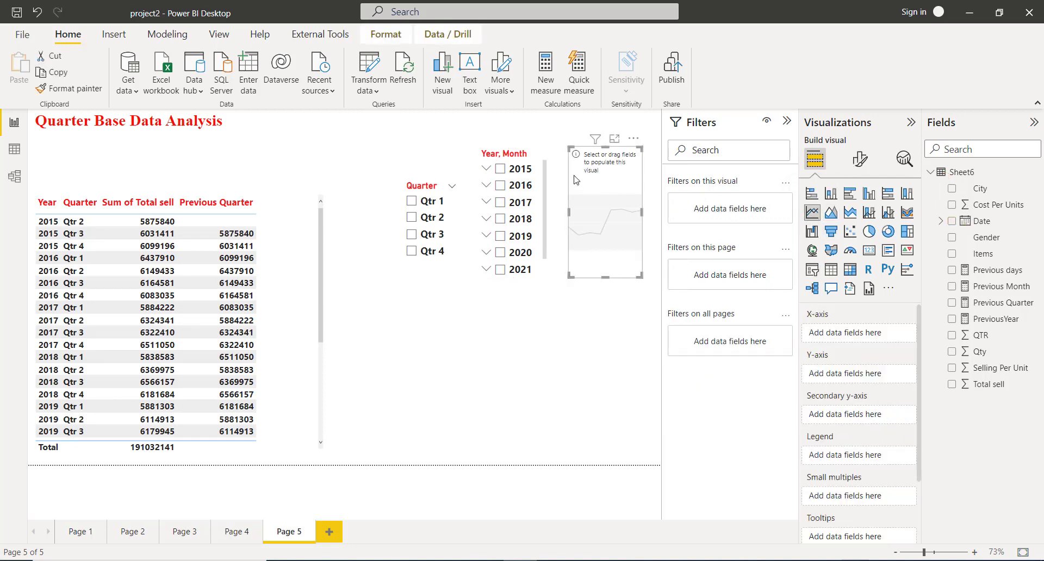
pyautogui.moveTo(582, 181); pyautogui.dragTo(472, 359)
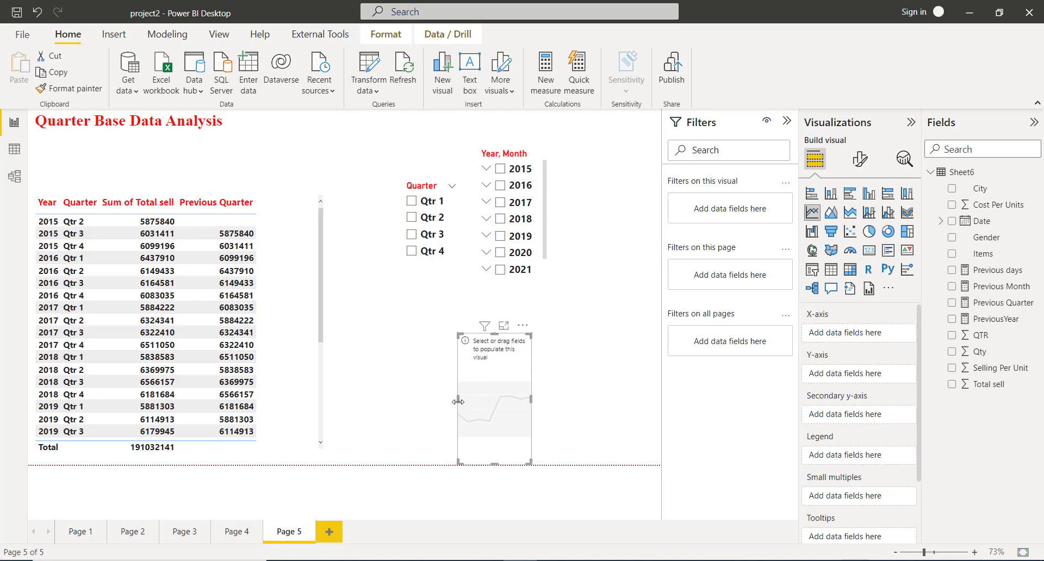
pyautogui.moveTo(458, 401); pyautogui.dragTo(390, 401)
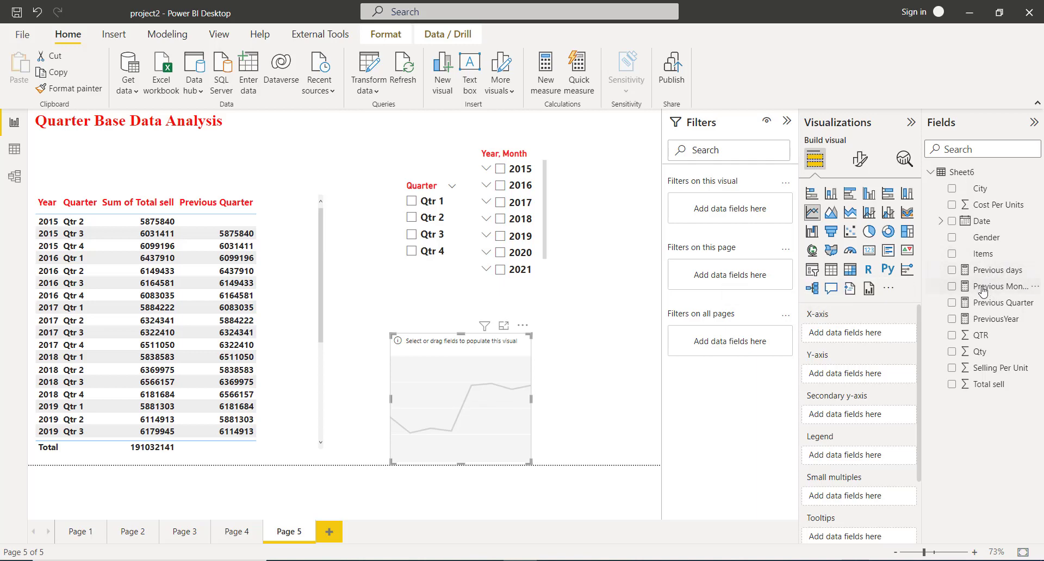
# Plot the Previous Quarter measure by the Date hierarchy's Quarter level in the line chart, and widen the chart further
pyautogui.click(952, 303)
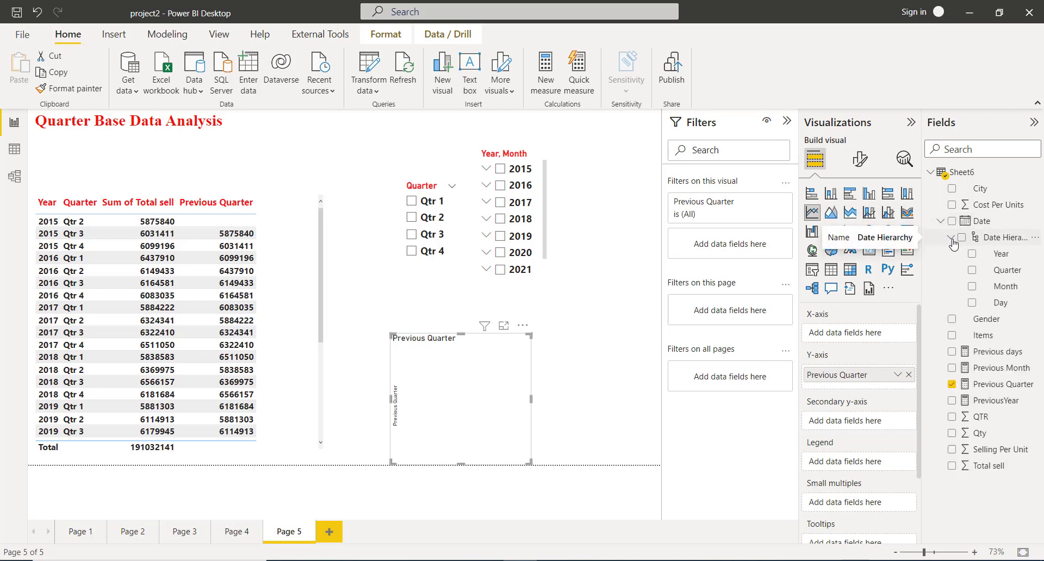
pyautogui.click(951, 238)
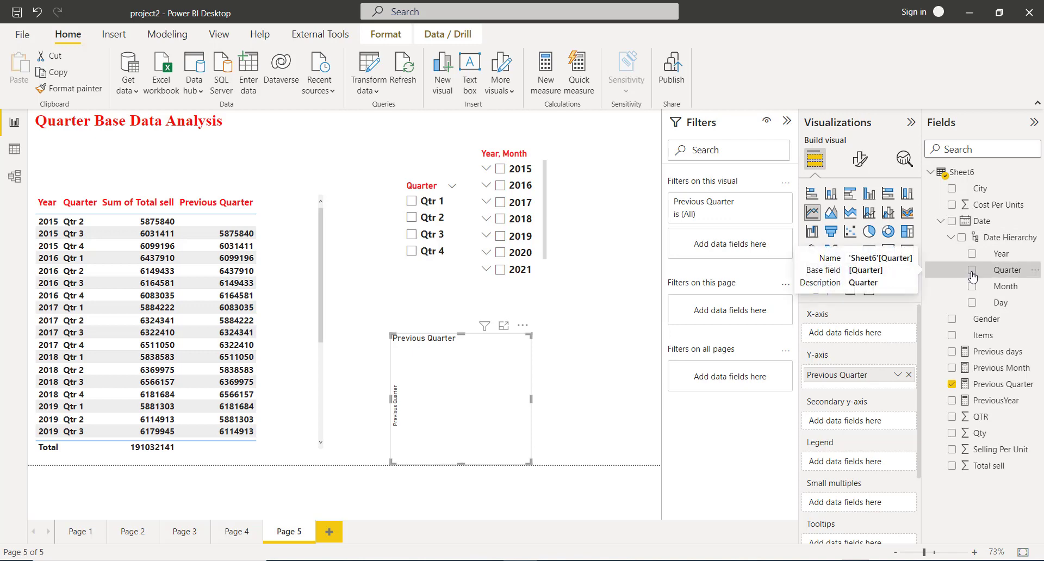
pyautogui.click(971, 270)
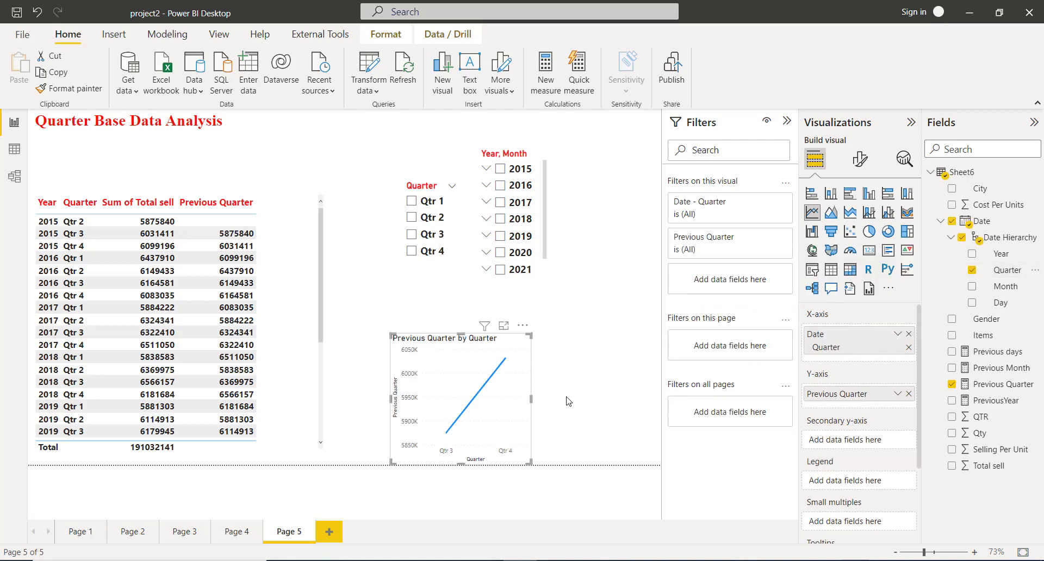
pyautogui.moveTo(531, 400); pyautogui.dragTo(625, 398)
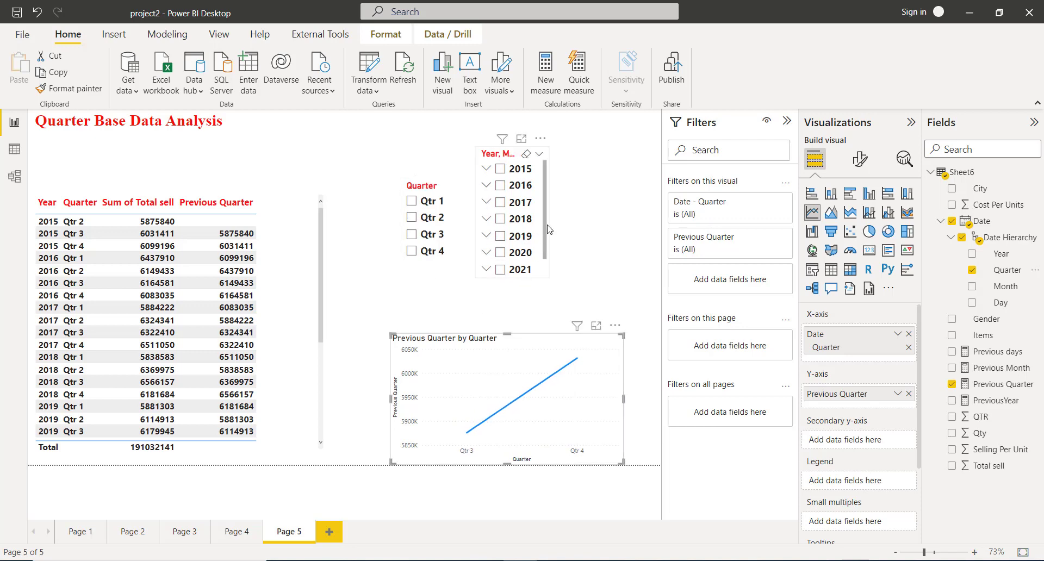
# Move the Year, Month slicer up next to the Quarter slicer and lengthen it to fit the years 2015 to 2022
pyautogui.moveTo(548, 233); pyautogui.dragTo(536, 198)
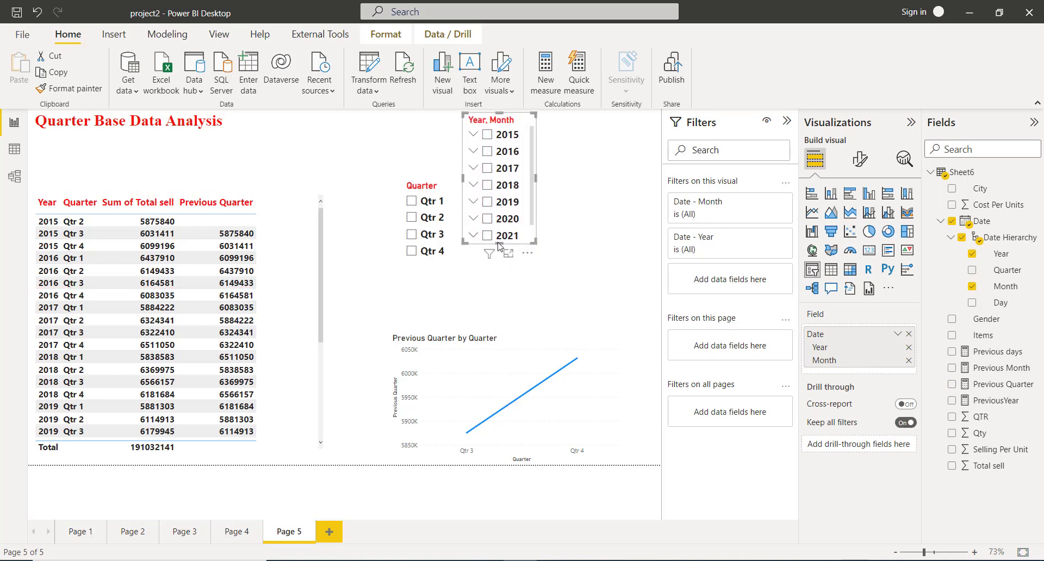
pyautogui.moveTo(498, 238); pyautogui.dragTo(499, 262)
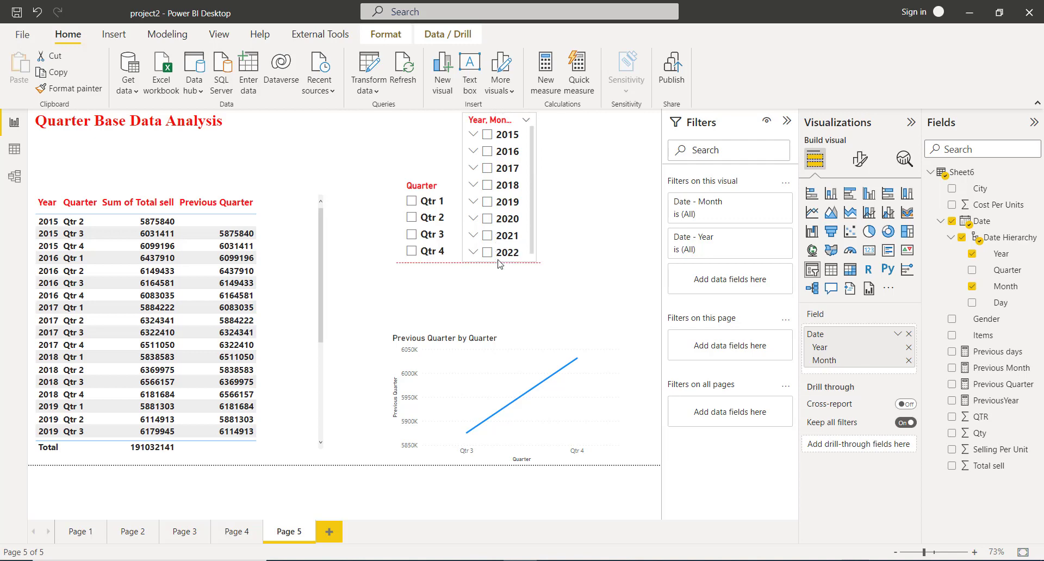
# Filter the table and line chart to 2022 with all four quarters, Qtr 1 to Qtr 4, selected
pyautogui.click(486, 253)
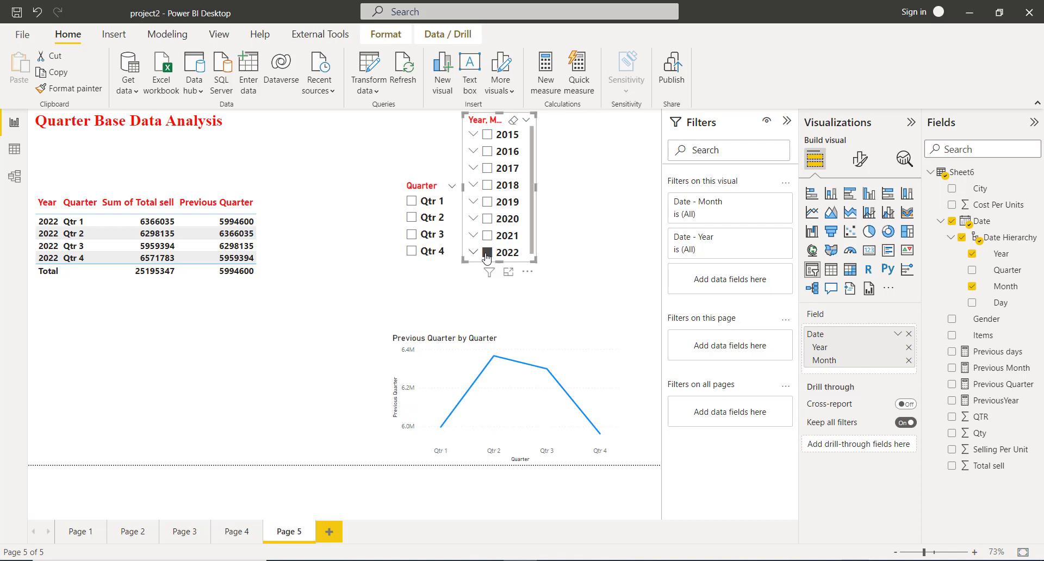
pyautogui.click(410, 251)
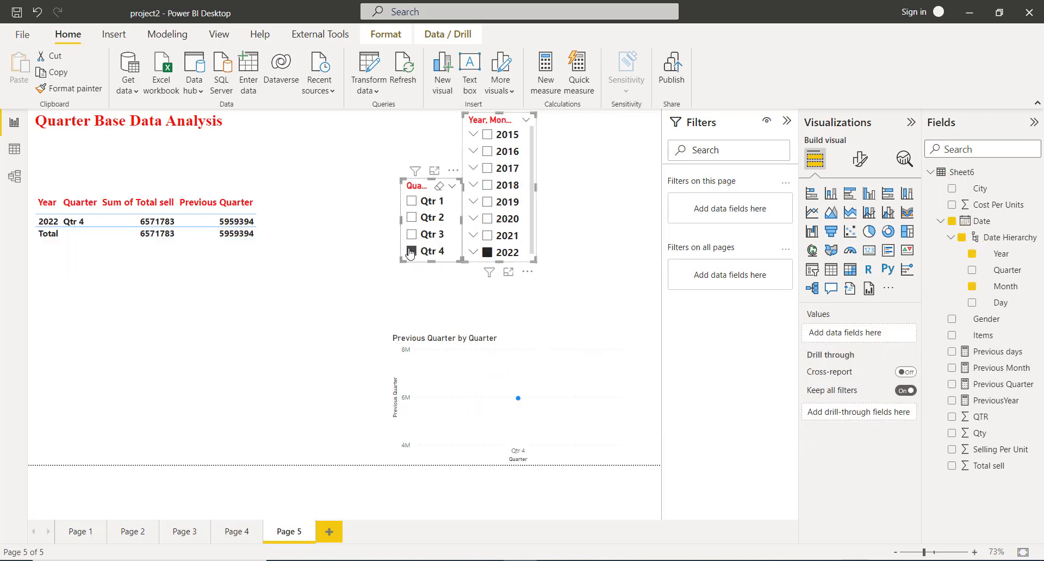
pyautogui.click(411, 218)
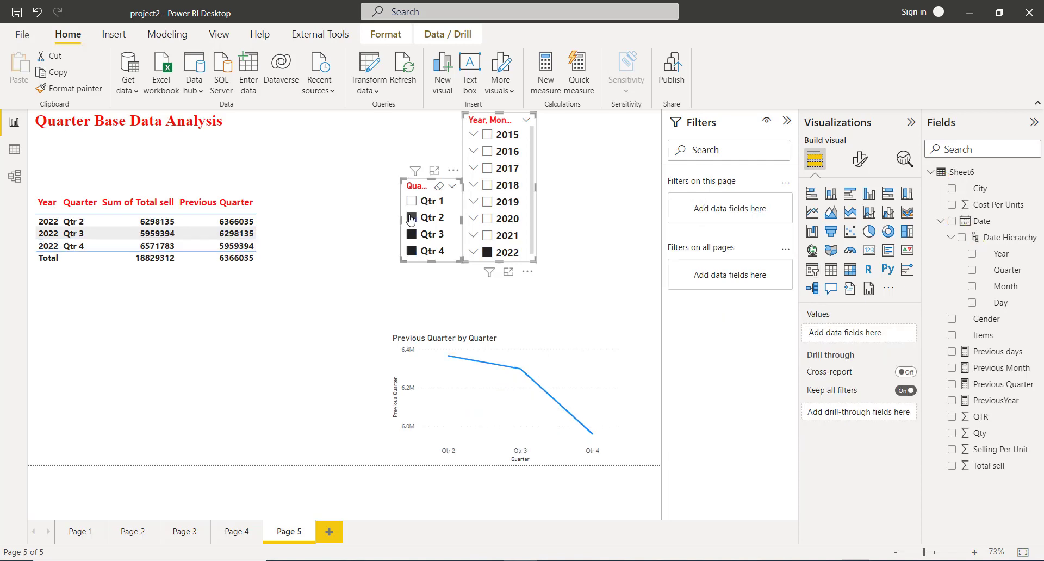
pyautogui.click(411, 202)
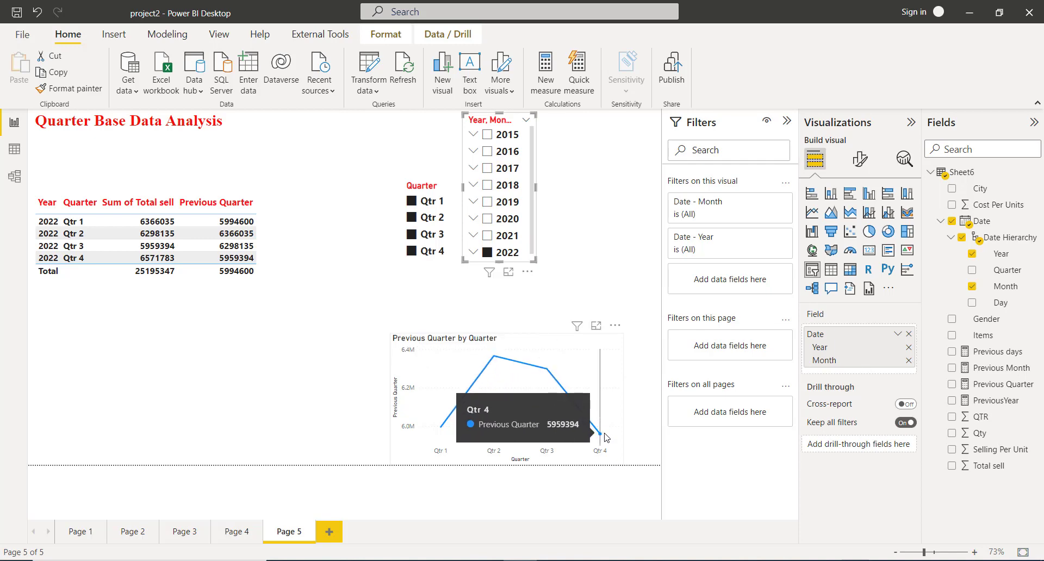
pyautogui.click(244, 331)
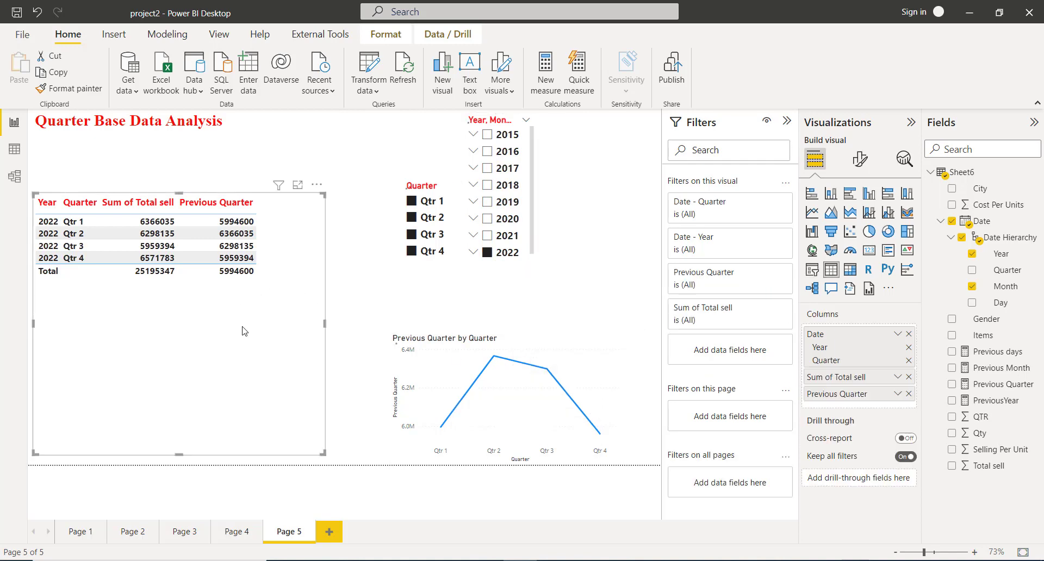
pyautogui.click(362, 290)
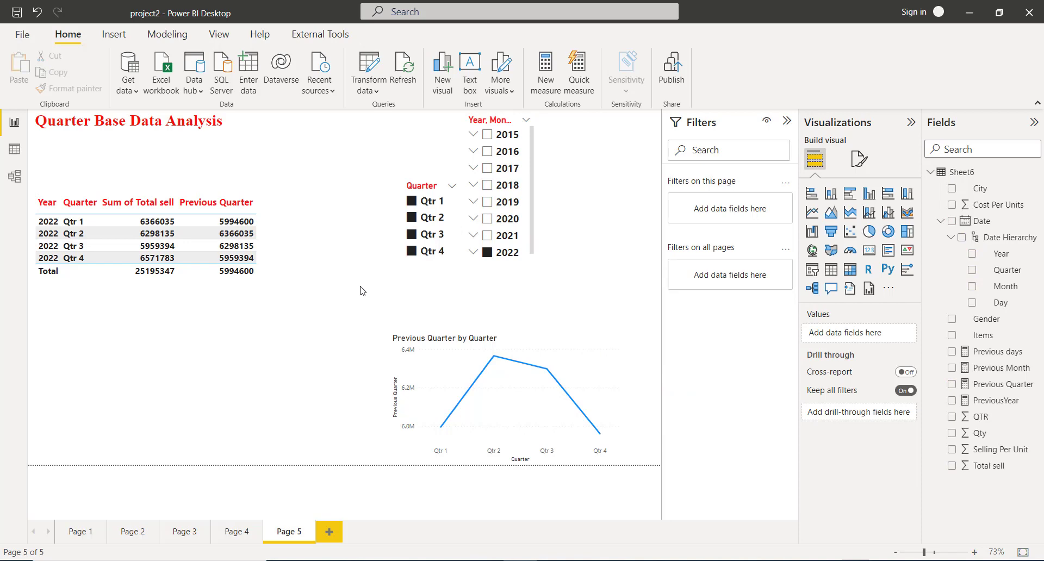